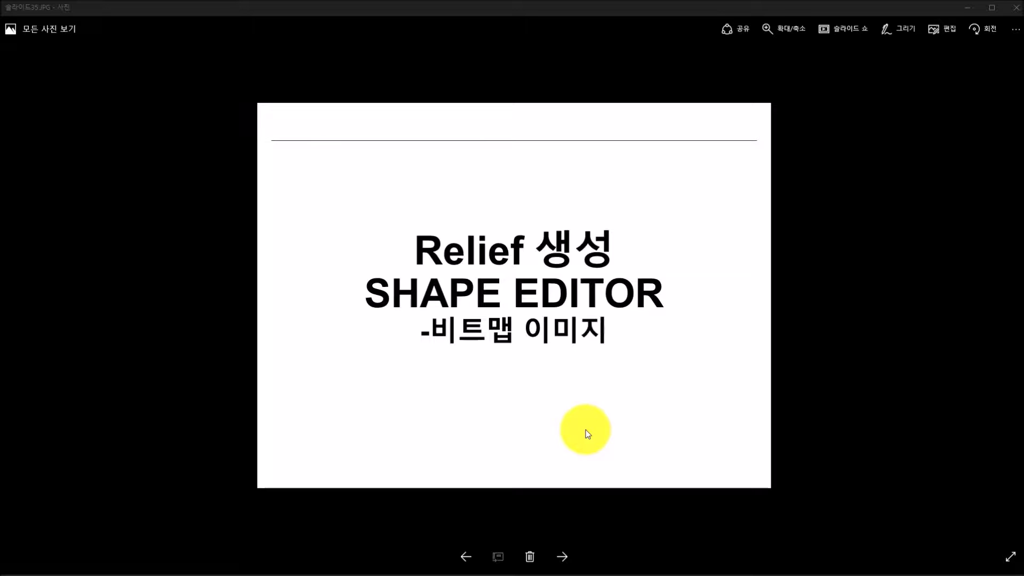
# Step: Look at the spider coin example slide, switch to Autodesk ArtCAM and open the train-spider.art model
pyautogui.click(565, 556)
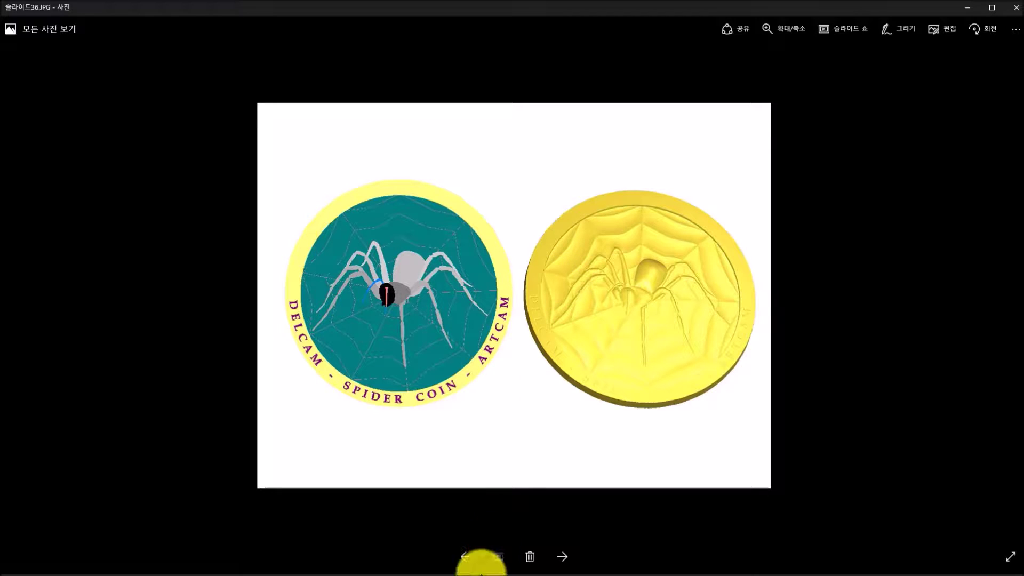
pyautogui.click(478, 575)
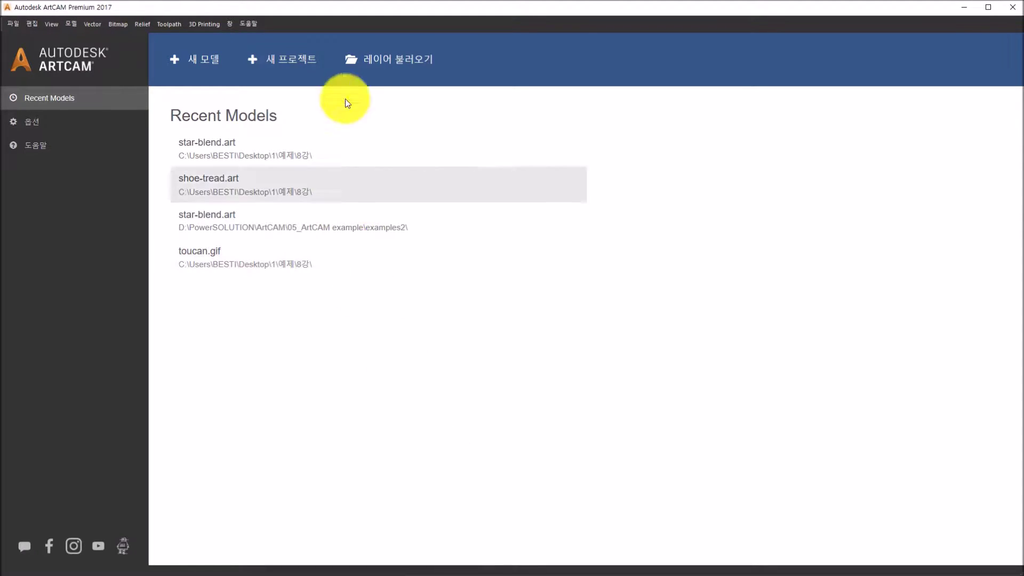
pyautogui.click(356, 75)
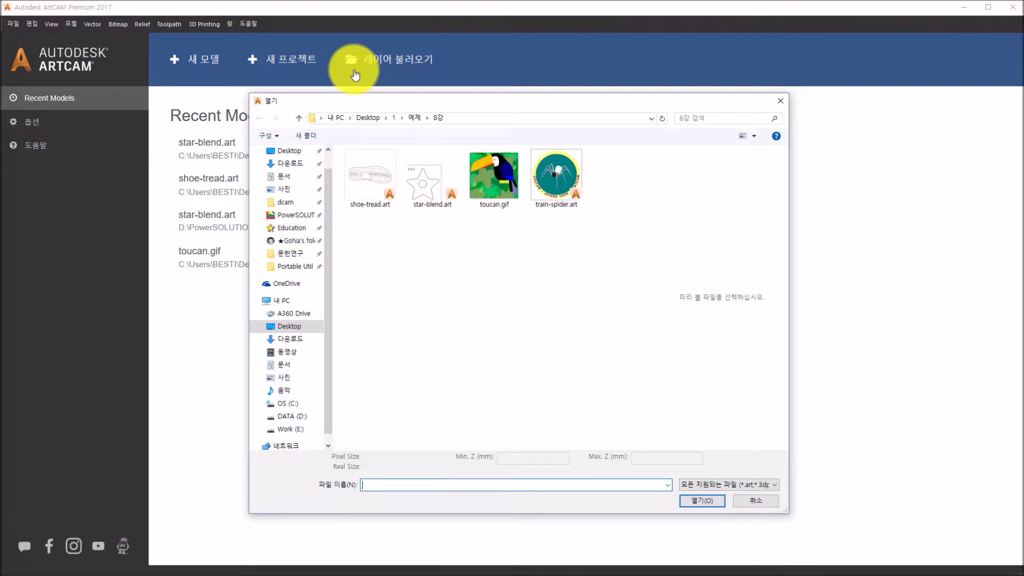
pyautogui.click(552, 192)
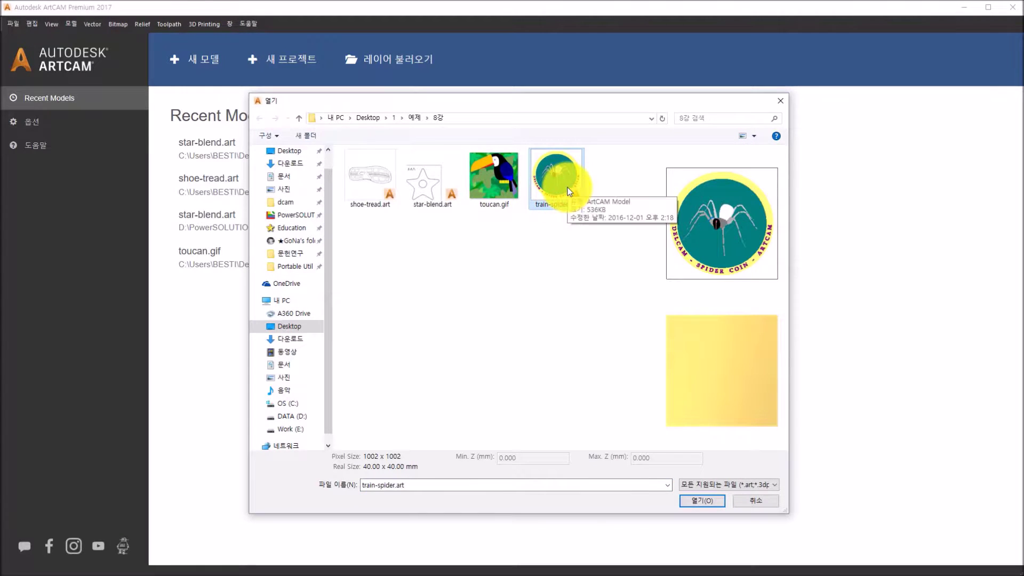
pyautogui.click(691, 505)
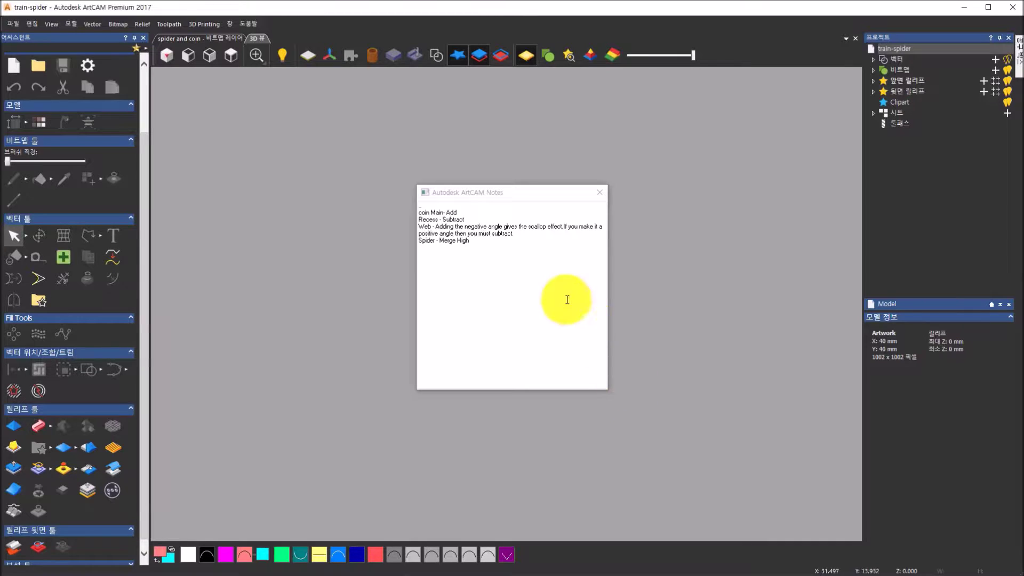
# Step: Read the combine modes listed in the model notes for the coin, recess, web and spider, and close the notes
pyautogui.click(518, 263)
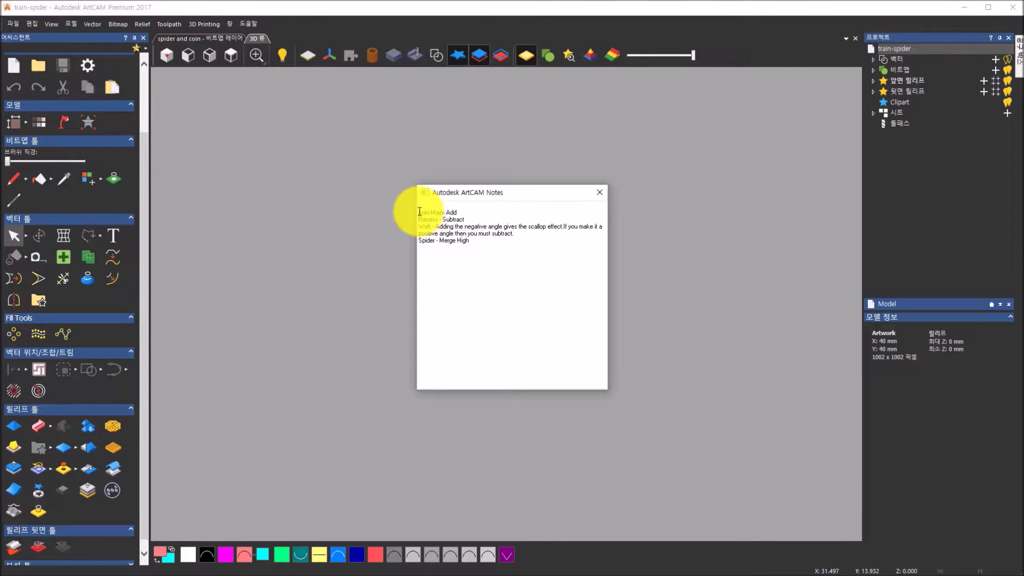
pyautogui.moveTo(419, 212); pyautogui.dragTo(488, 263)
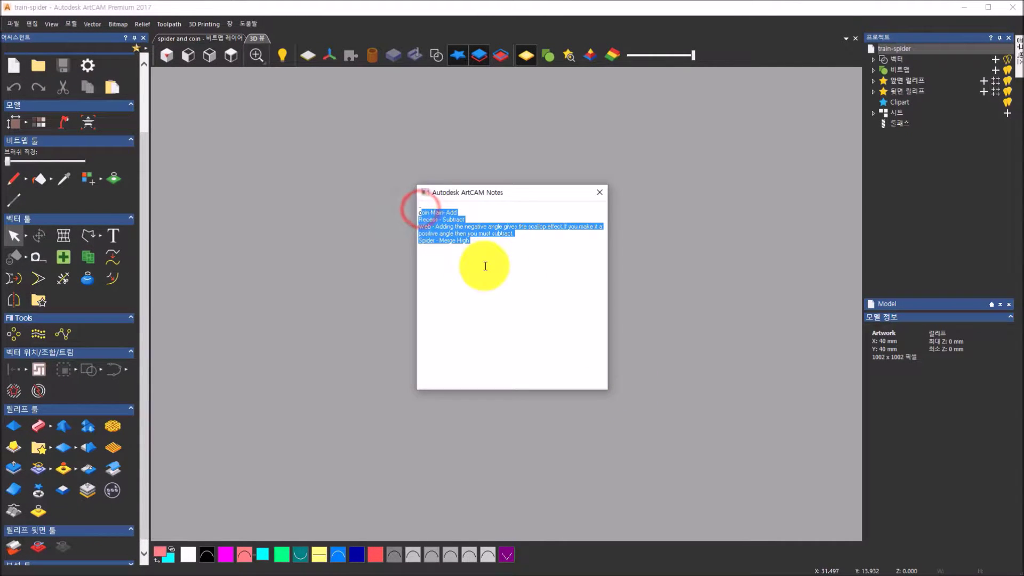
pyautogui.click(485, 266)
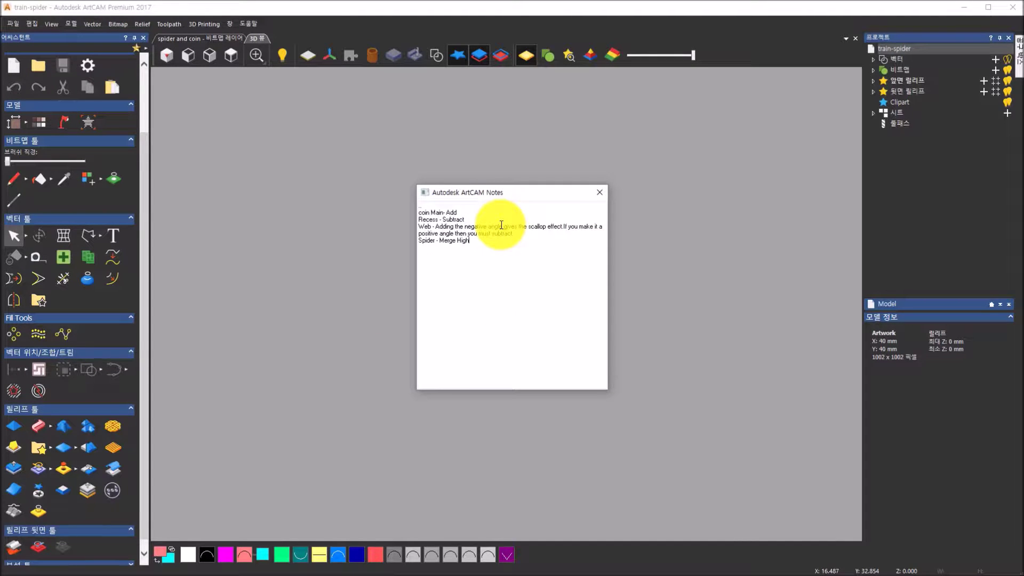
pyautogui.click(444, 216)
pyautogui.doubleClick(458, 212)
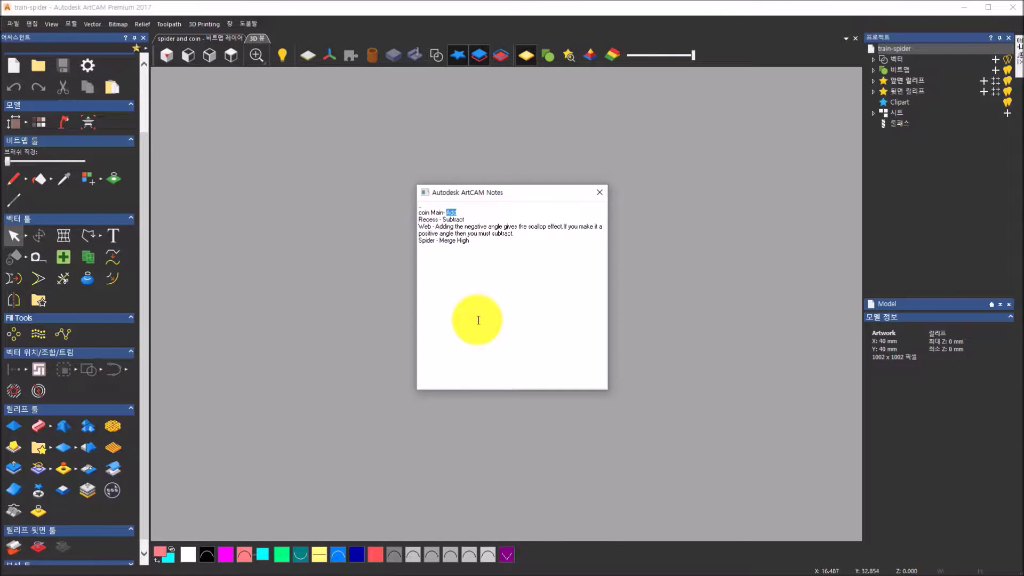
pyautogui.moveTo(470, 219); pyautogui.dragTo(437, 220)
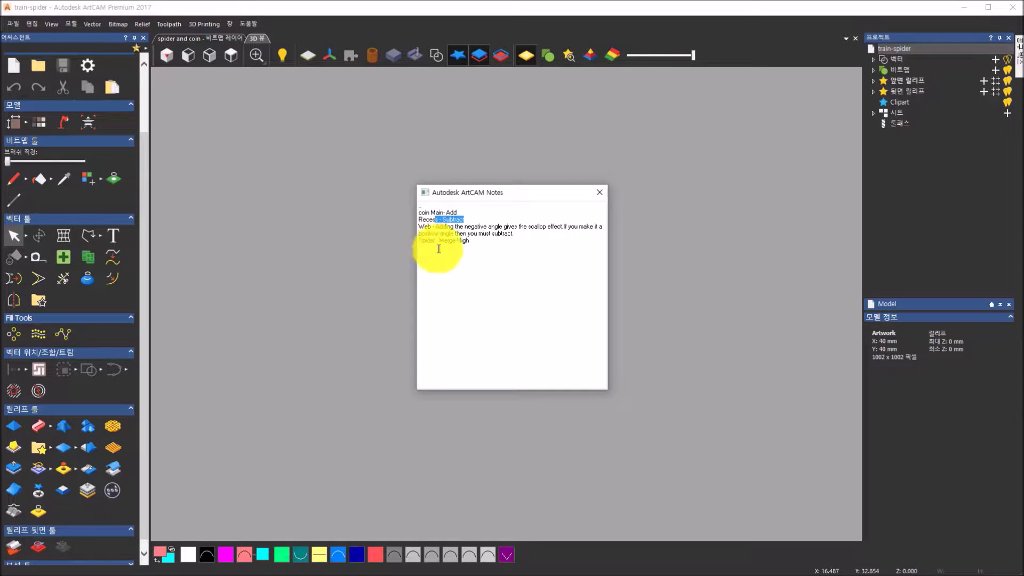
pyautogui.moveTo(435, 228); pyautogui.dragTo(488, 263)
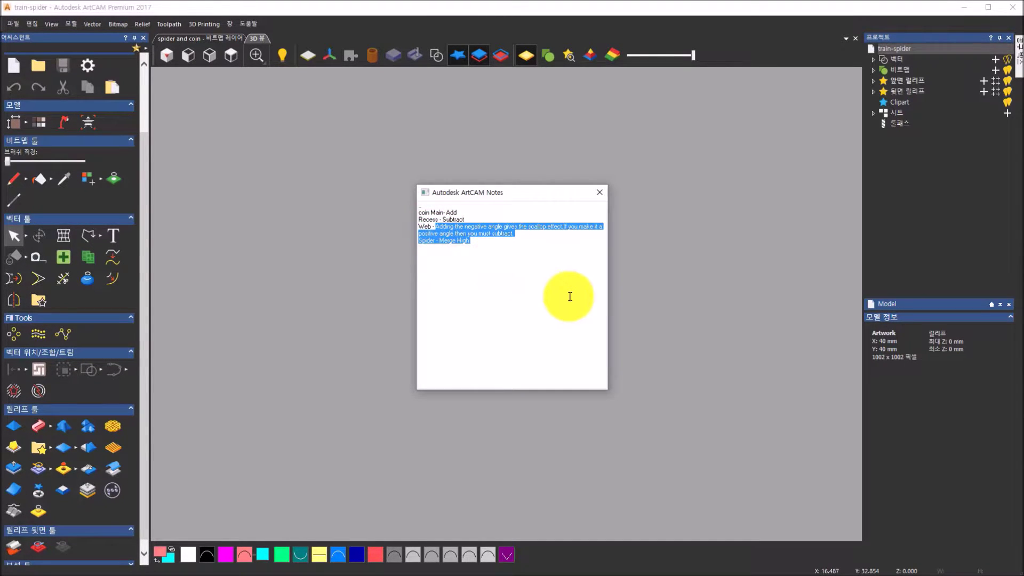
pyautogui.click(523, 254)
pyautogui.click(601, 193)
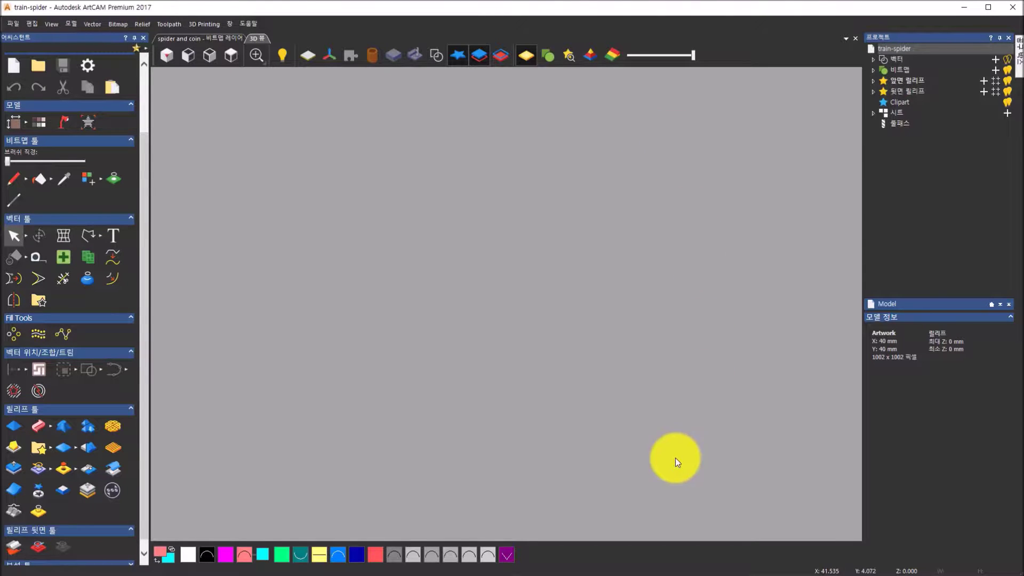
# Step: Display the flat plane in 3D with the spider and coin bitmap draped over it, and compare it with the 2D bitmap
pyautogui.click(310, 57)
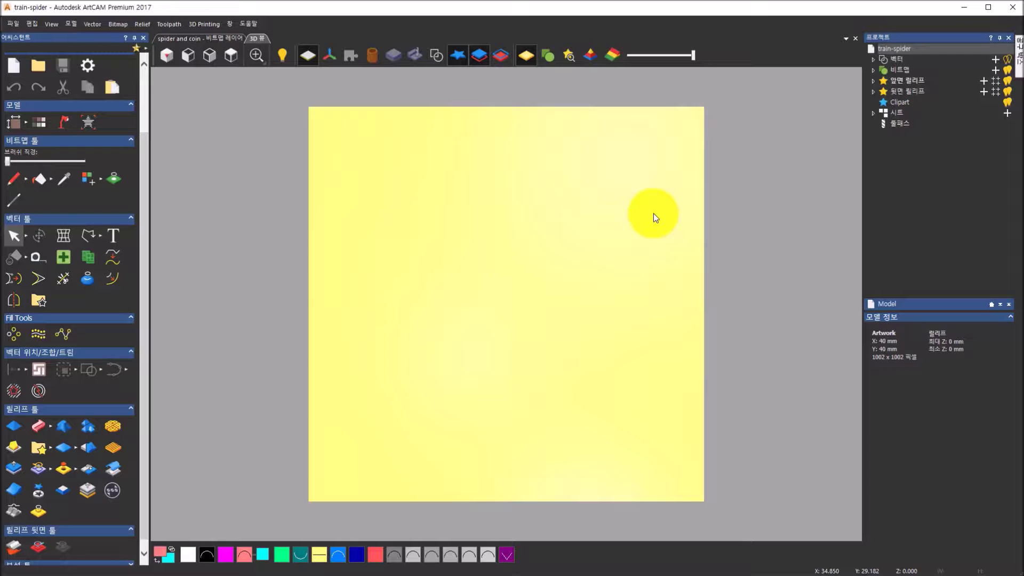
pyautogui.click(543, 65)
pyautogui.moveTo(617, 221); pyautogui.dragTo(668, 134)
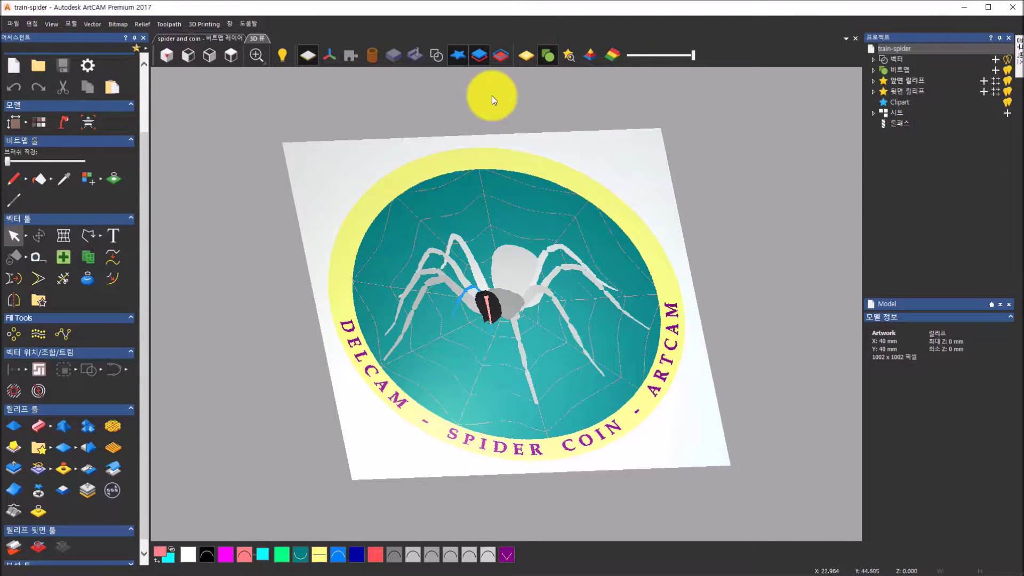
pyautogui.click(230, 41)
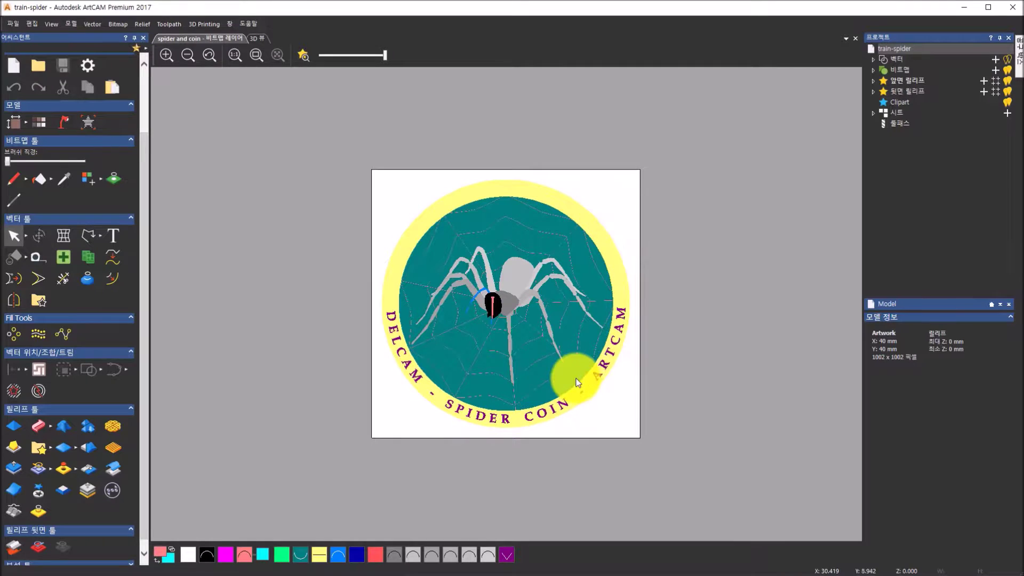
pyautogui.click(265, 38)
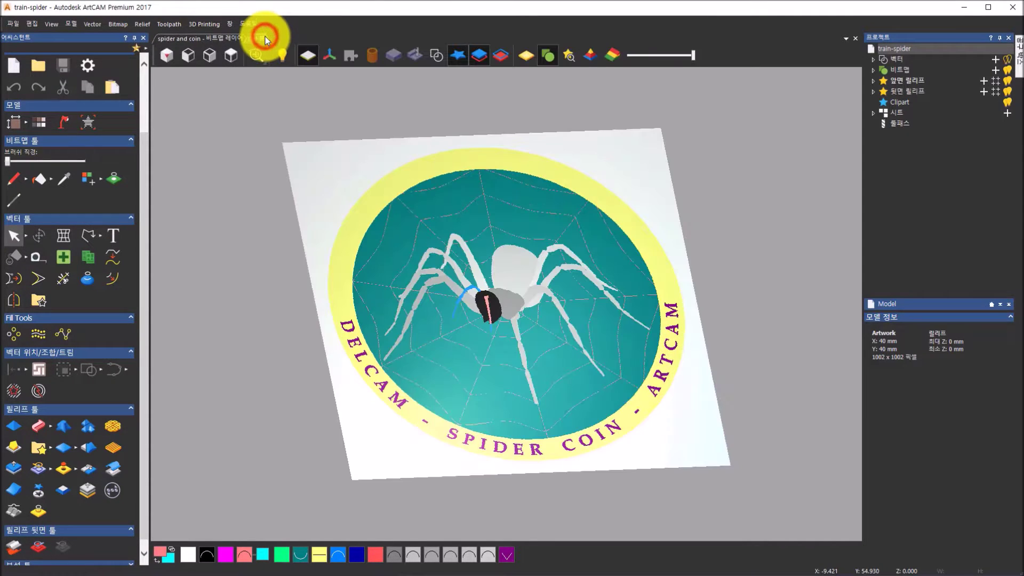
pyautogui.click(550, 53)
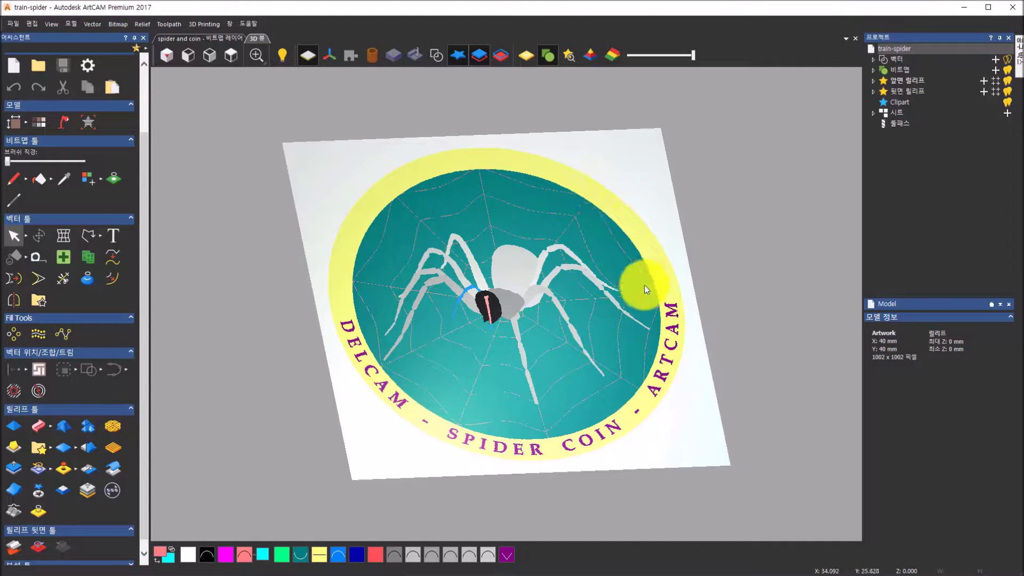
# Step: Make yellow the primary colour and link all the other coin colours to it
pyautogui.click(314, 555)
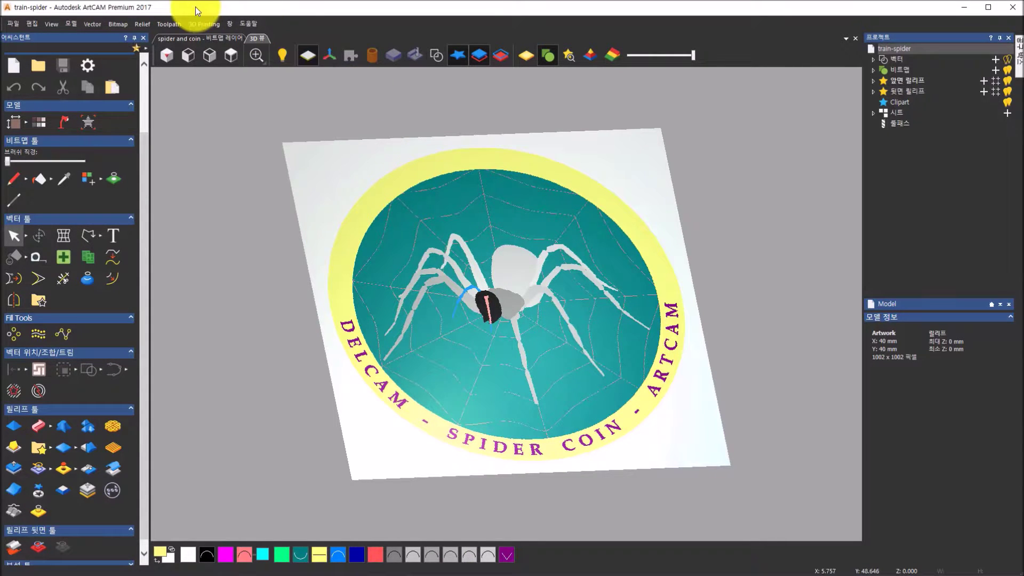
pyautogui.click(122, 25)
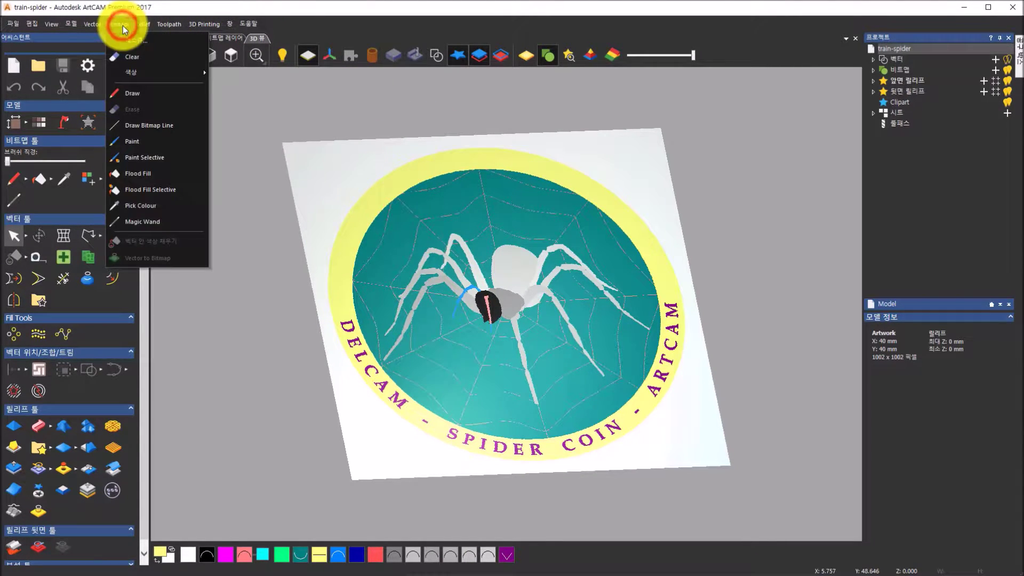
pyautogui.moveTo(128, 71)
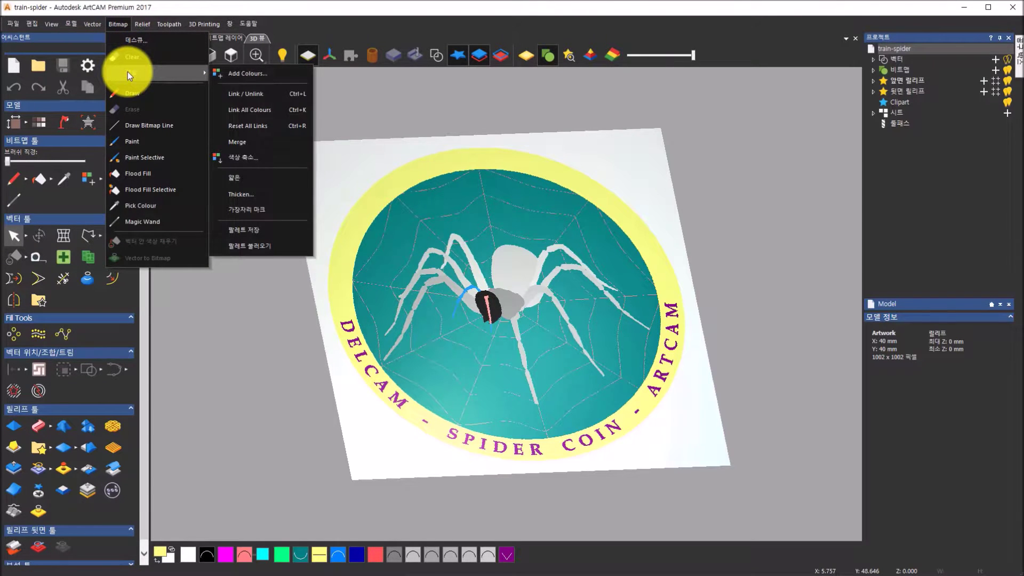
pyautogui.click(282, 112)
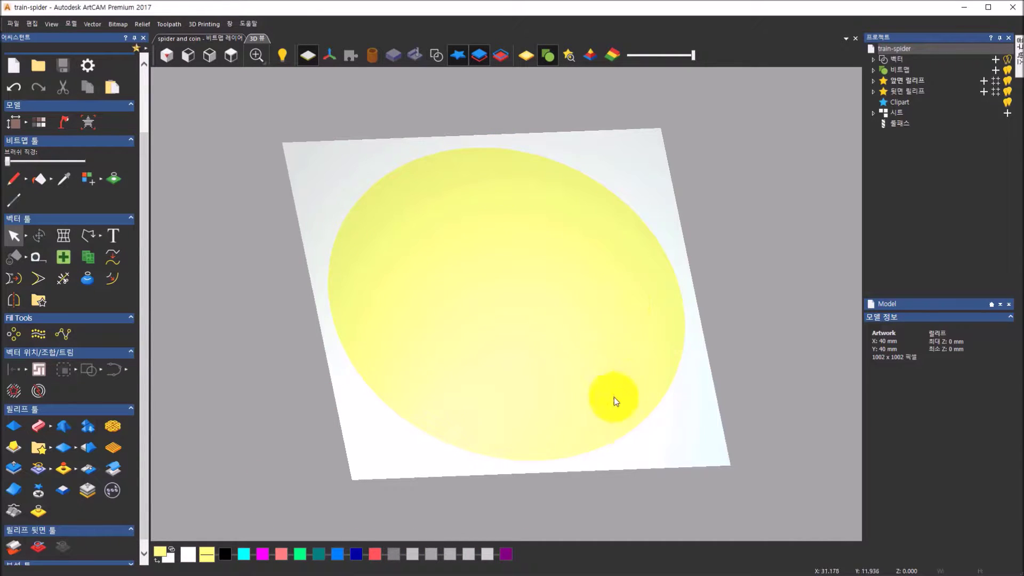
# Step: Add the linked yellow coin area to the relief as a plane shape with a start height of 1.5 mm
pyautogui.click(208, 557)
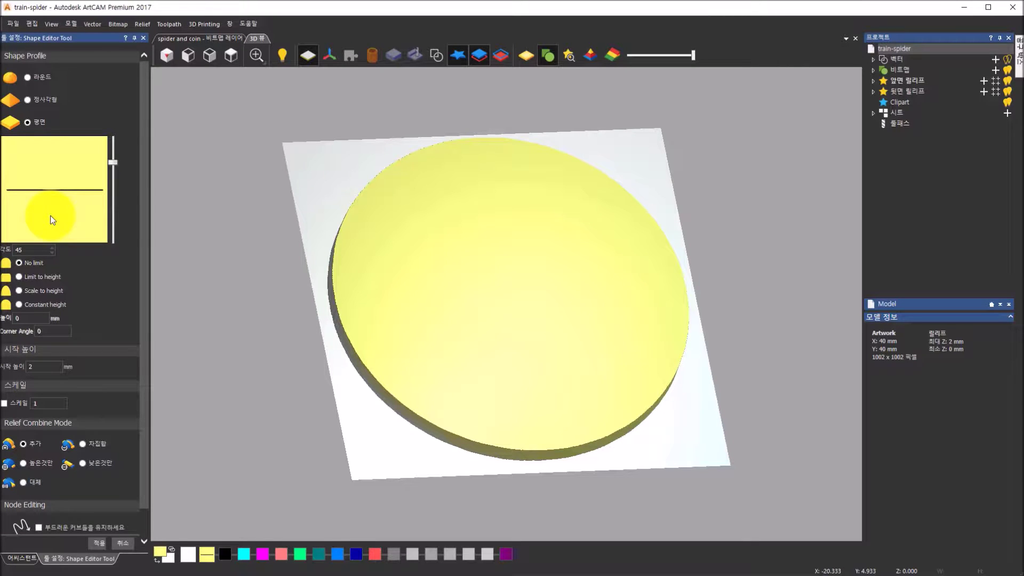
pyautogui.click(47, 365)
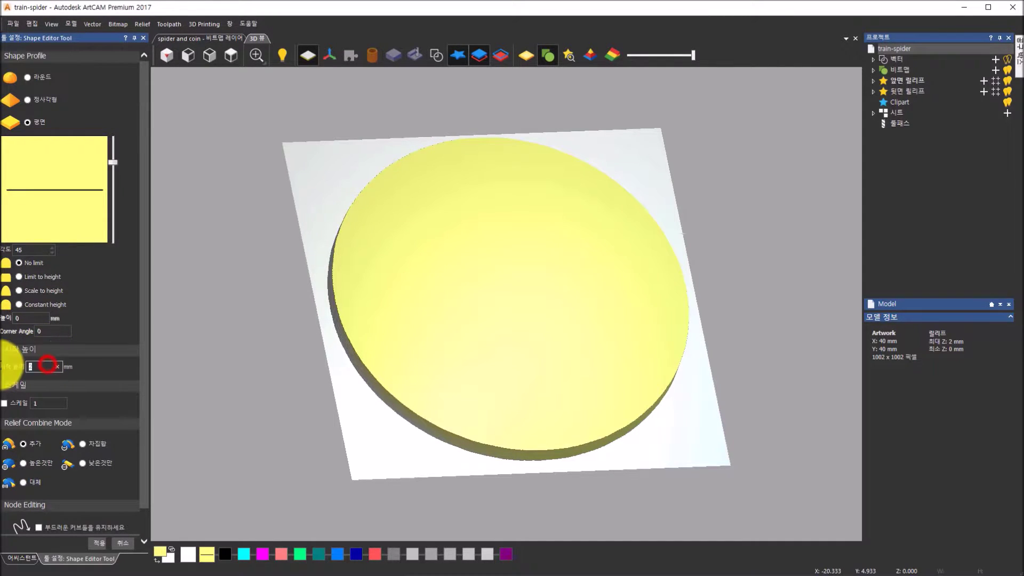
pyautogui.press('BackSpace')
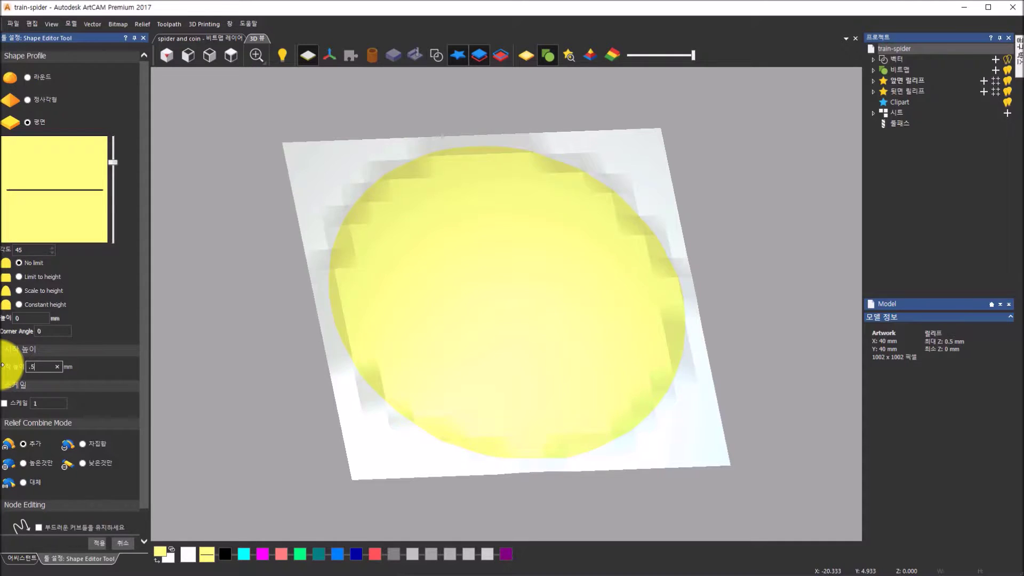
pyautogui.write('1.5')
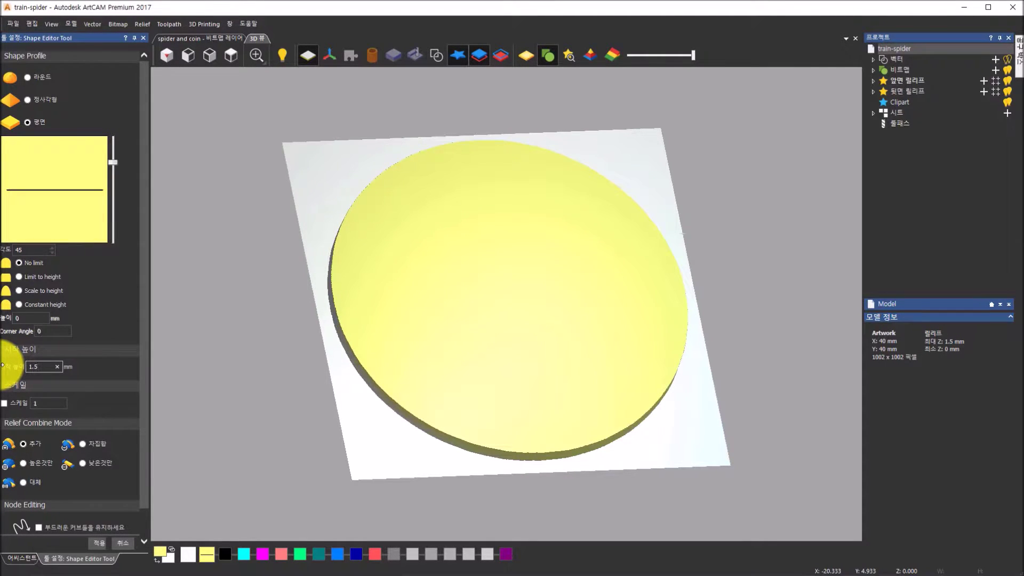
pyautogui.moveTo(505, 401); pyautogui.dragTo(497, 314)
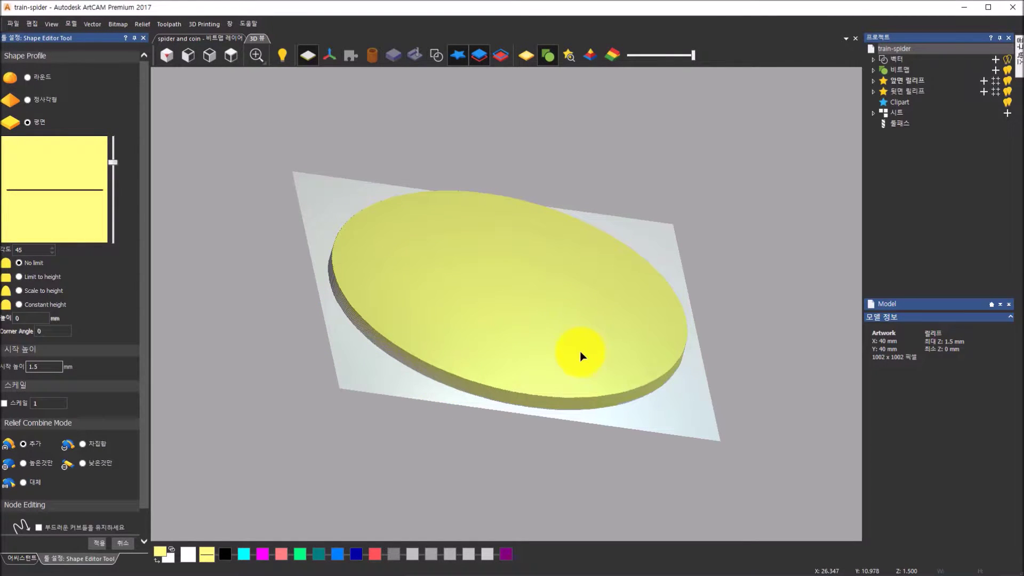
pyautogui.scroll(-1, 148, 502)
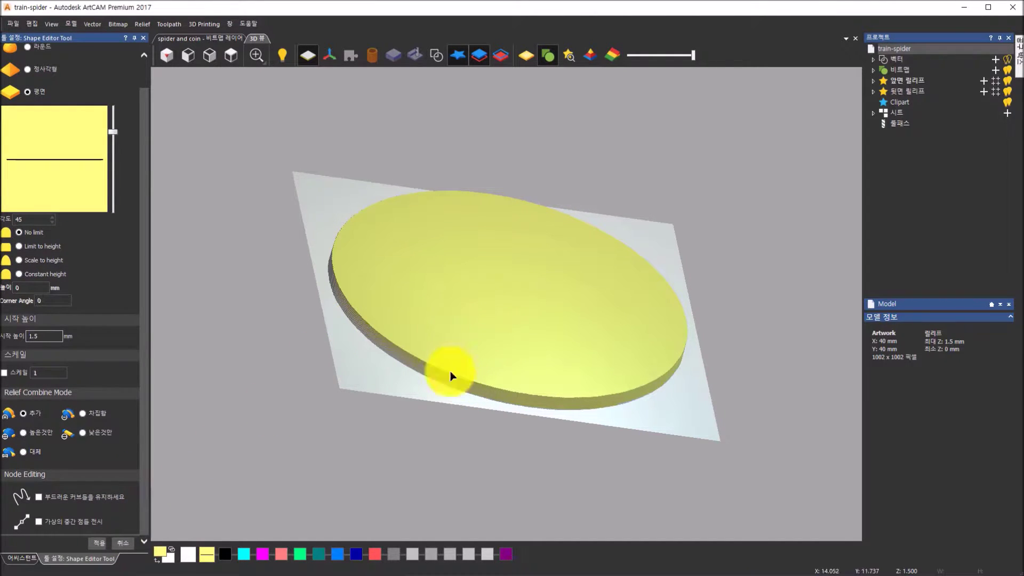
pyautogui.click(100, 545)
pyautogui.moveTo(345, 444); pyautogui.dragTo(334, 333)
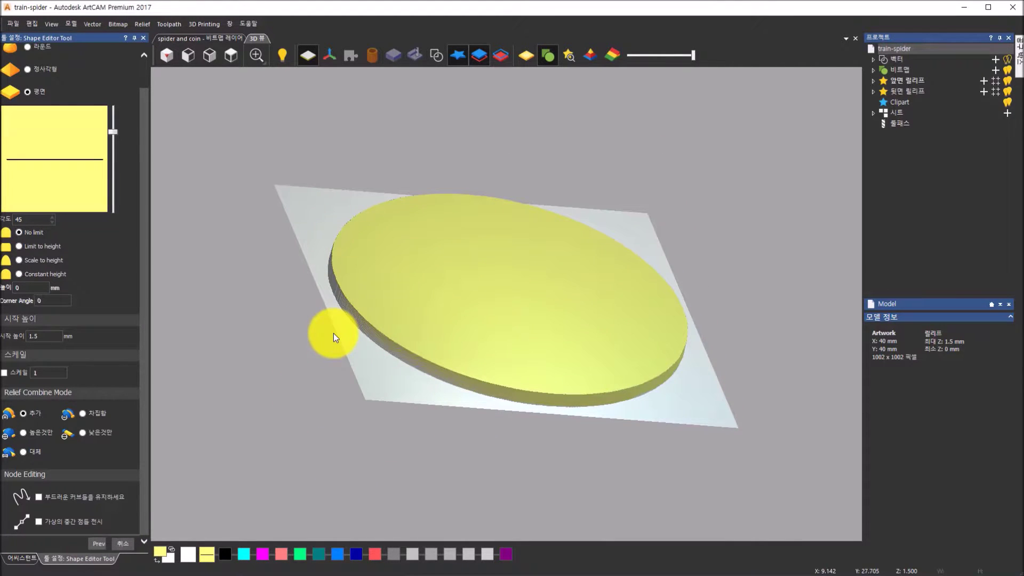
pyautogui.click(128, 543)
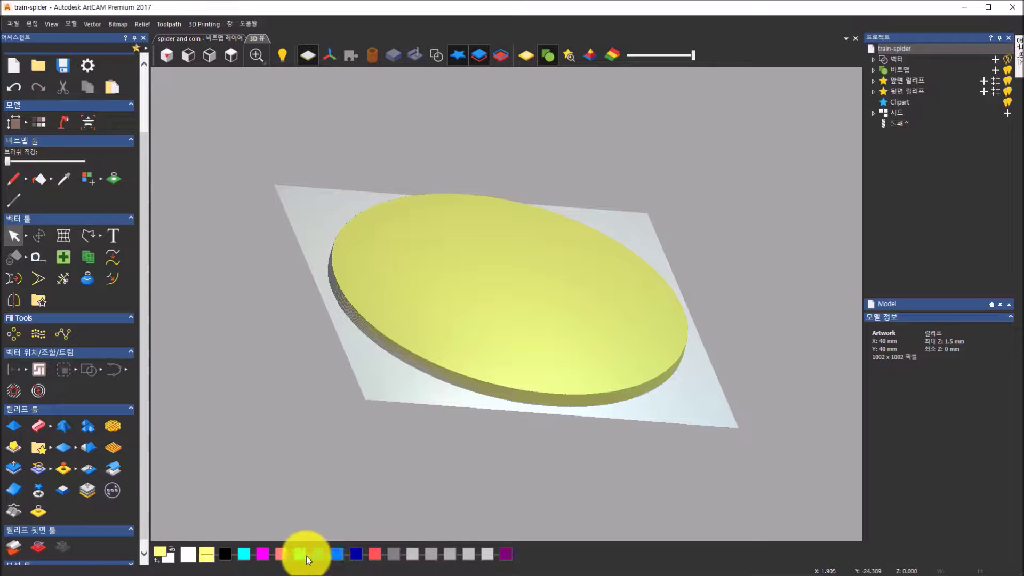
# Step: Reset all the bitmap's colour links
pyautogui.click(120, 22)
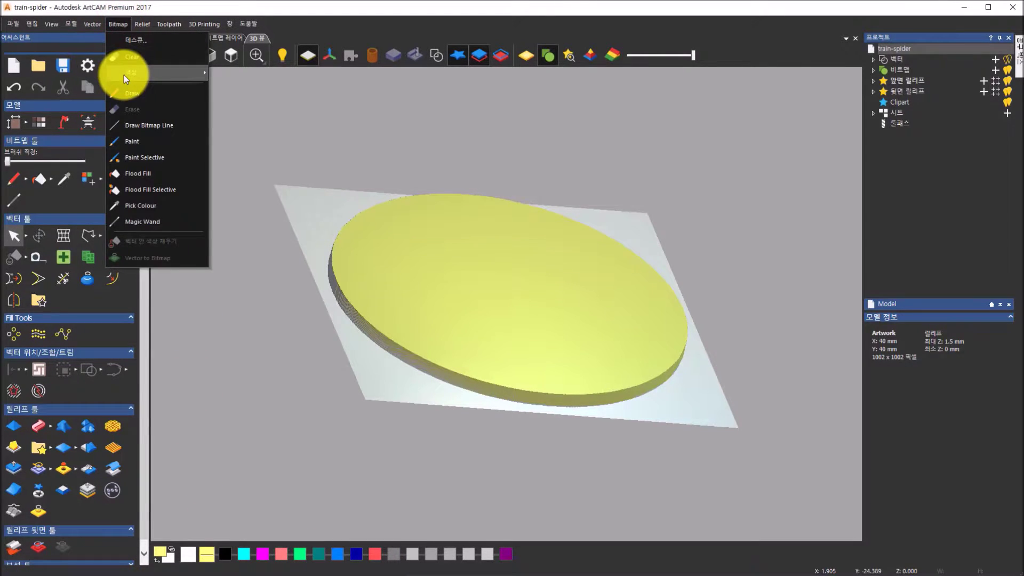
pyautogui.moveTo(124, 74)
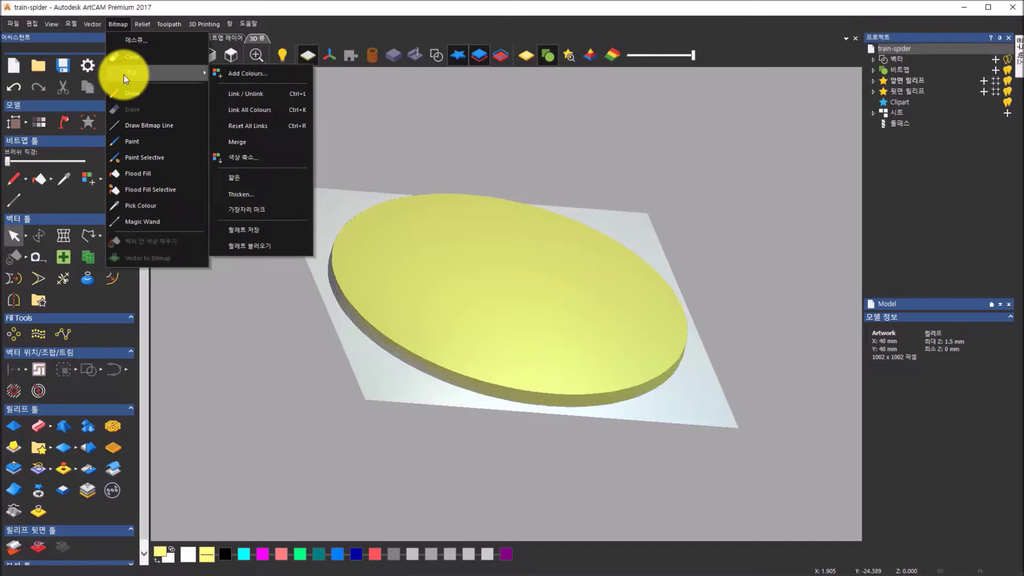
pyautogui.click(247, 128)
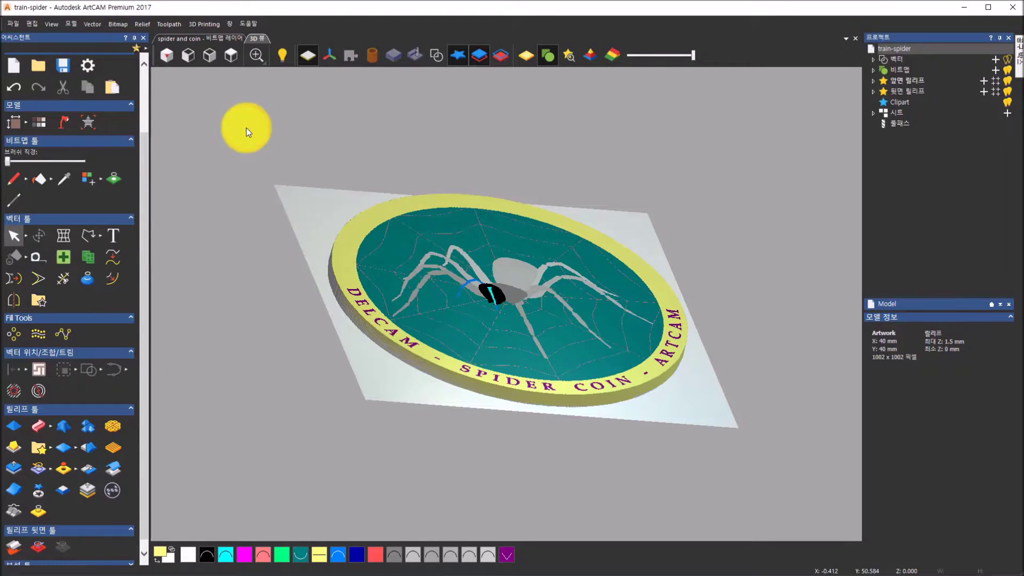
# Step: Link the purple colour of the rim lettering to the primary yellow
pyautogui.moveTo(550, 272); pyautogui.dragTo(475, 328)
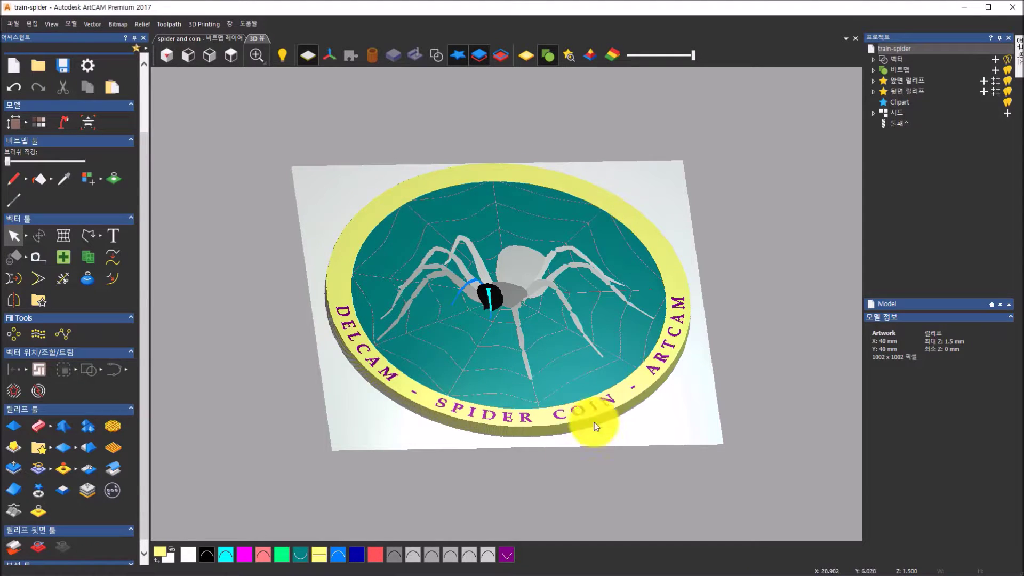
pyautogui.scroll(2, 348, 324)
pyautogui.scroll(2, 348, 324)
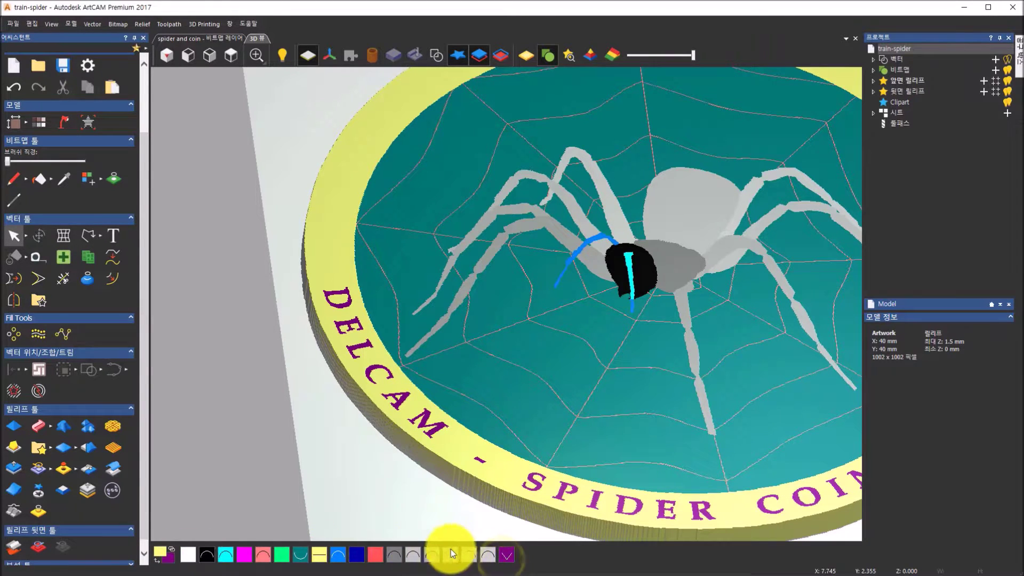
pyautogui.rightClick(509, 556)
pyautogui.rightClick(511, 555)
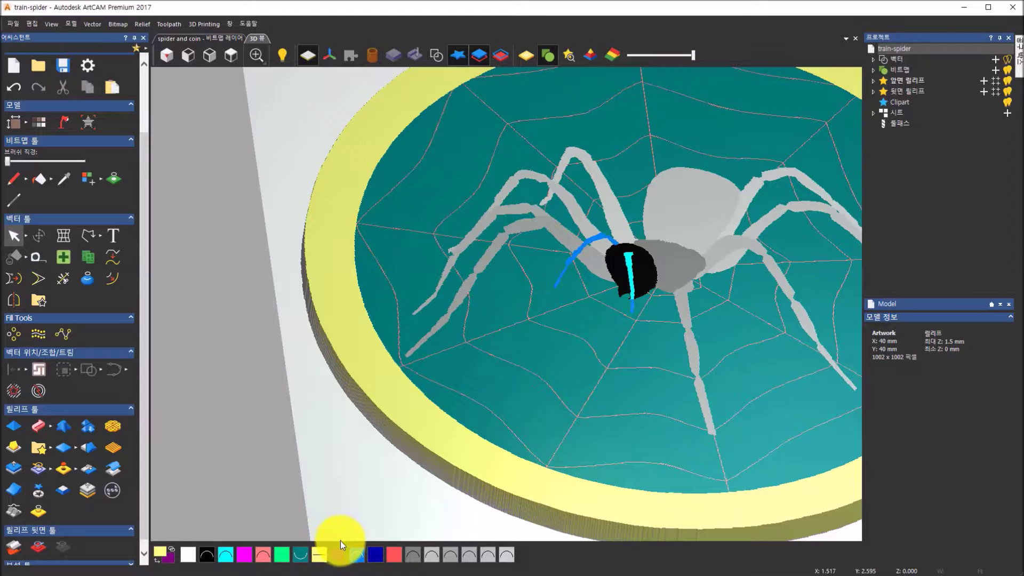
# Step: Edit the plane profile of the yellow coin rim and set its start height to 2 mm
pyautogui.click(237, 58)
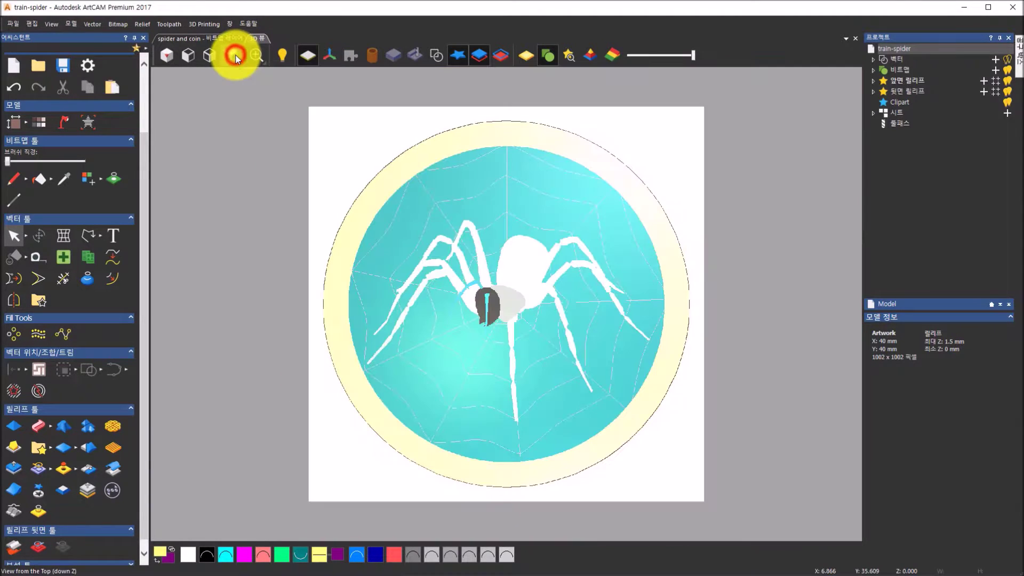
pyautogui.moveTo(477, 425); pyautogui.dragTo(457, 254)
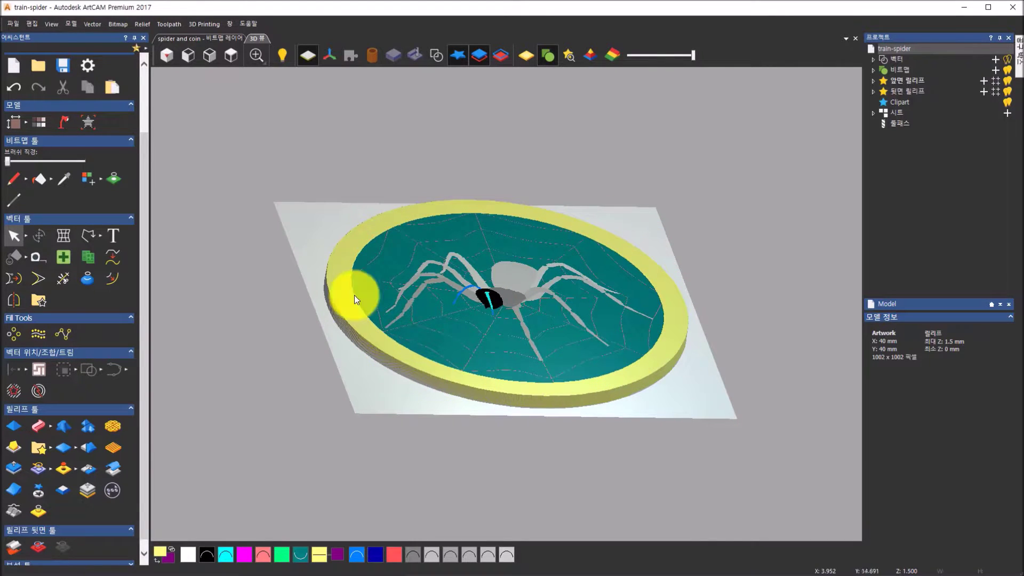
pyautogui.doubleClick(322, 560)
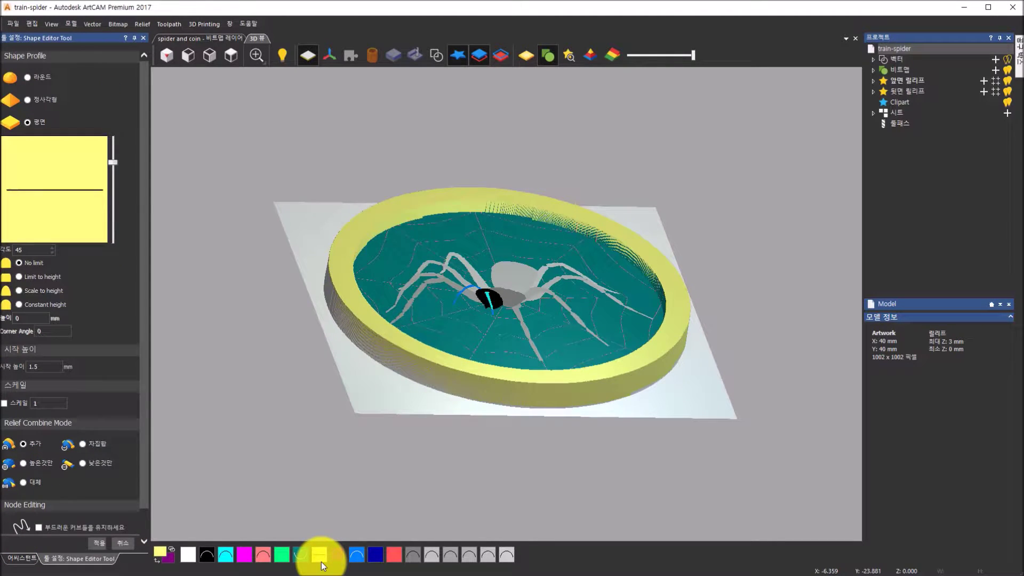
pyautogui.moveTo(527, 331); pyautogui.dragTo(509, 277)
pyautogui.moveTo(11, 366); pyautogui.dragTo(12, 344)
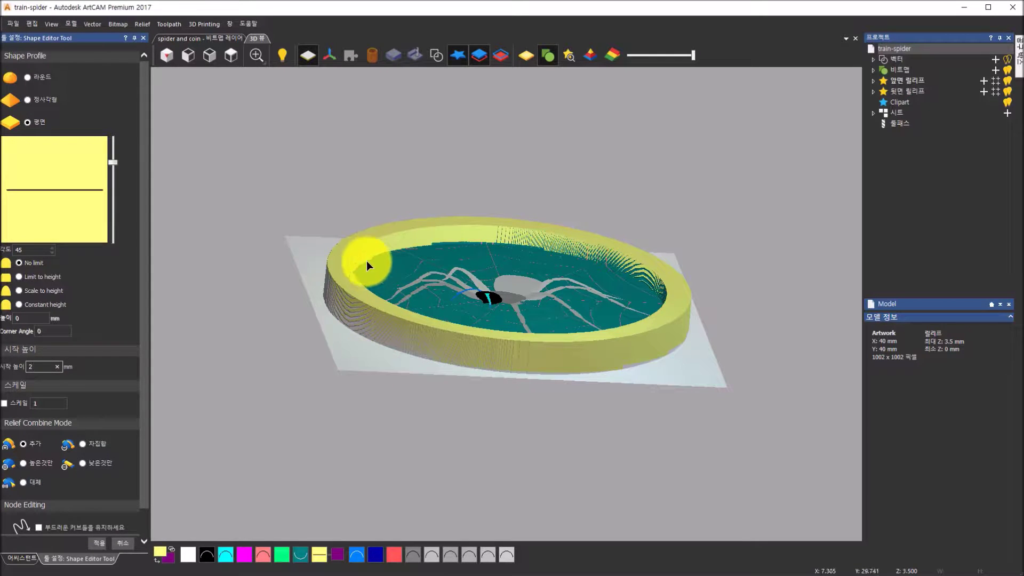
pyautogui.click(42, 366)
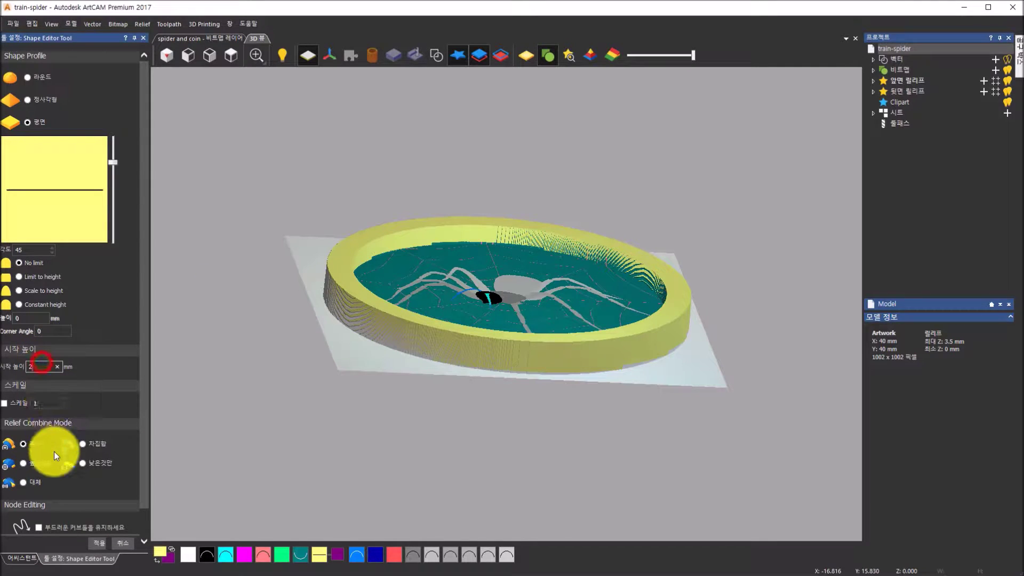
# Step: Merge the yellow rim into the relief by keeping only the highest surface, apply it and close the Shape Editor
pyautogui.click(26, 466)
pyautogui.moveTo(339, 412); pyautogui.dragTo(233, 430)
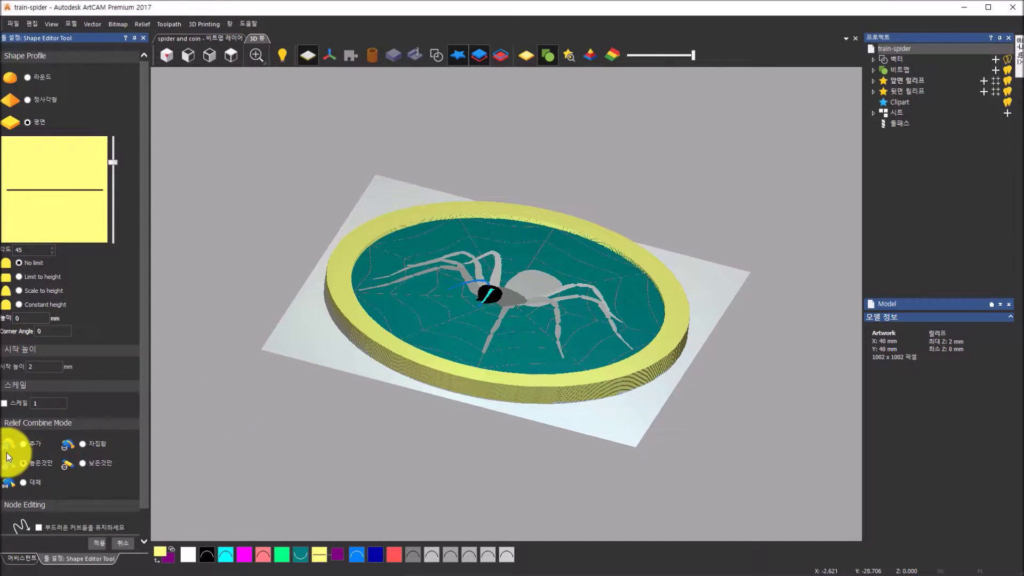
pyautogui.moveTo(547, 449); pyautogui.dragTo(290, 303)
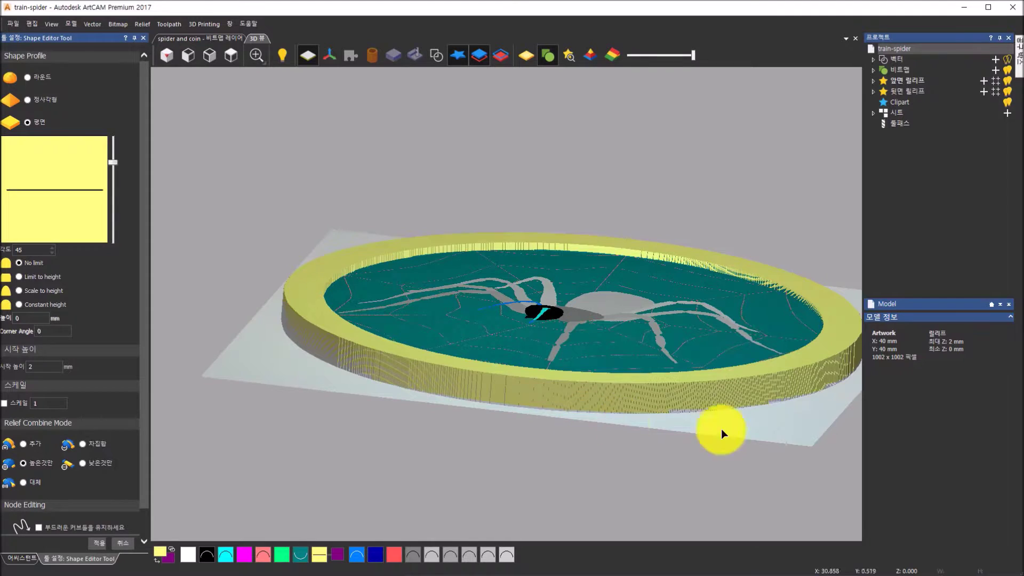
pyautogui.click(99, 543)
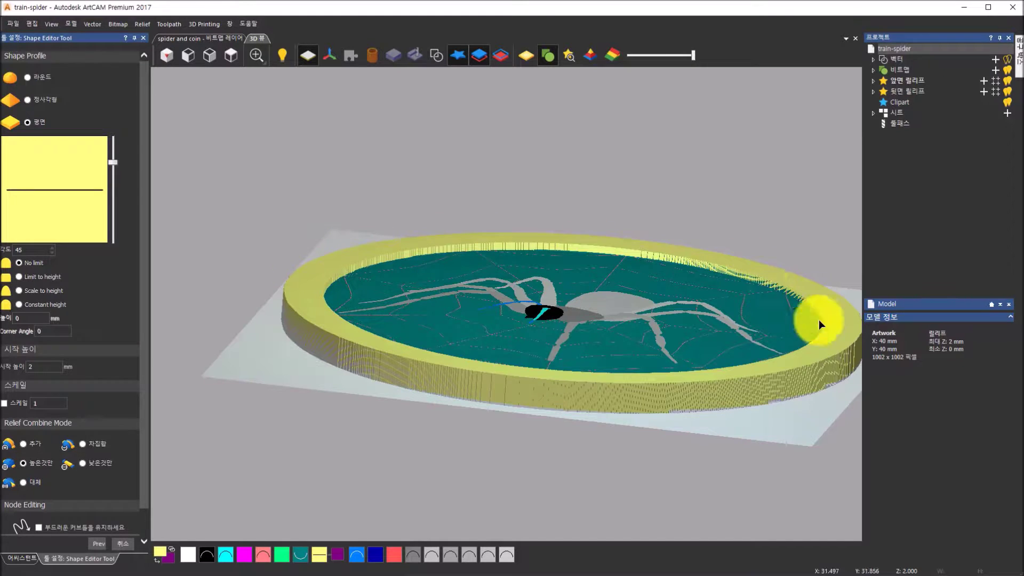
pyautogui.click(125, 548)
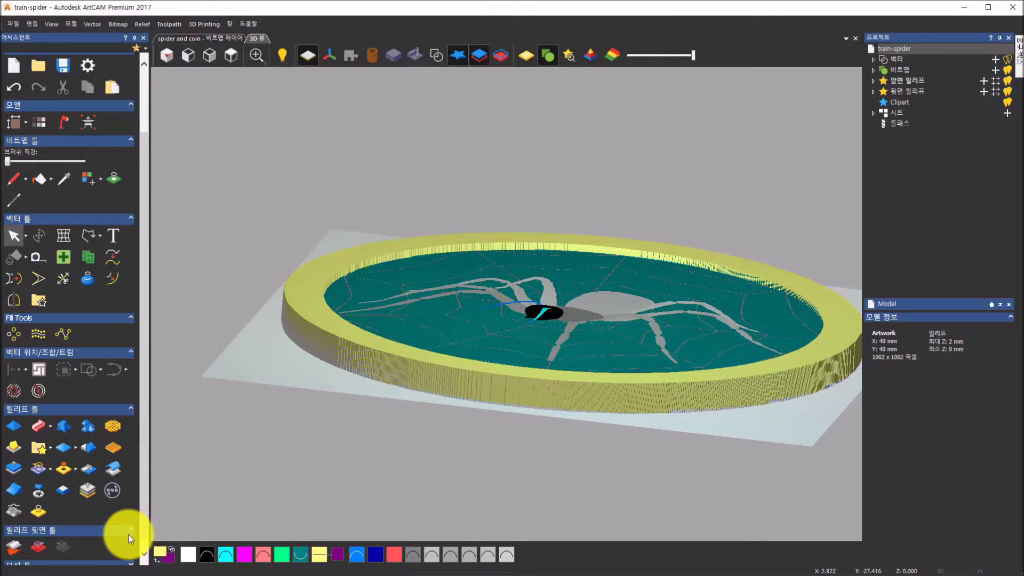
# Step: Unlink the purple colour of the rim lettering from the yellow
pyautogui.moveTo(377, 344); pyautogui.dragTo(360, 427)
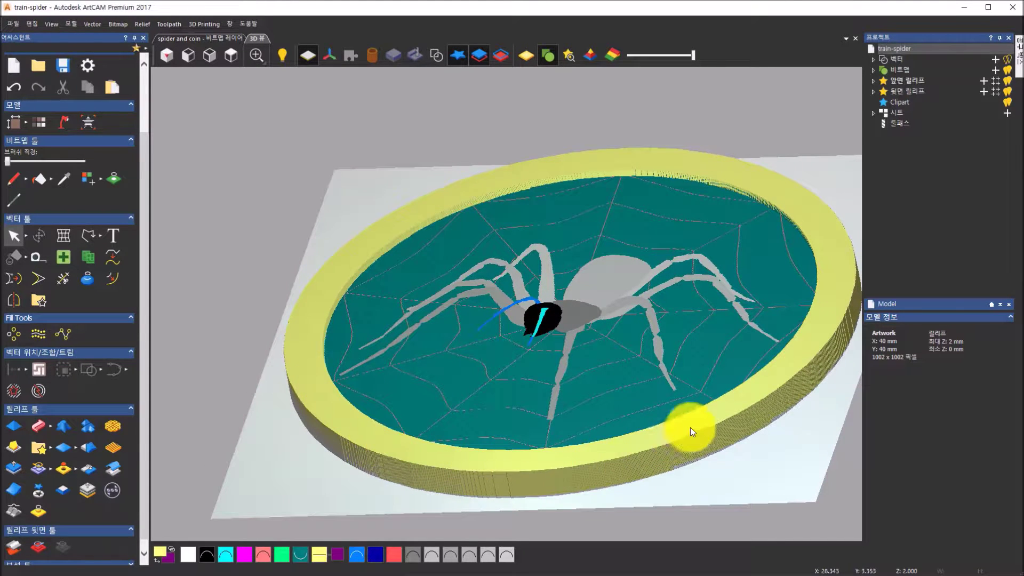
pyautogui.doubleClick(338, 553)
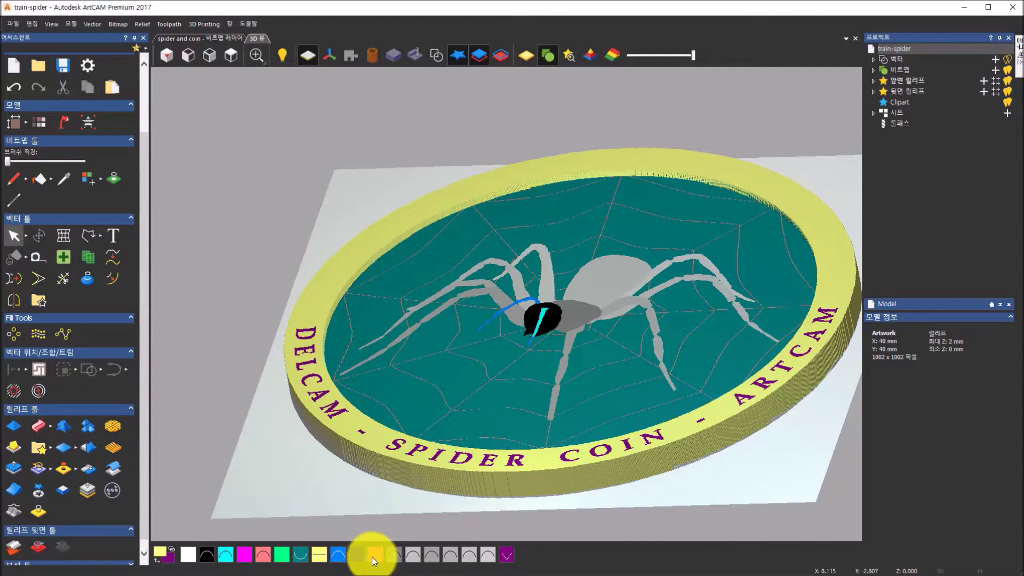
pyautogui.doubleClick(507, 553)
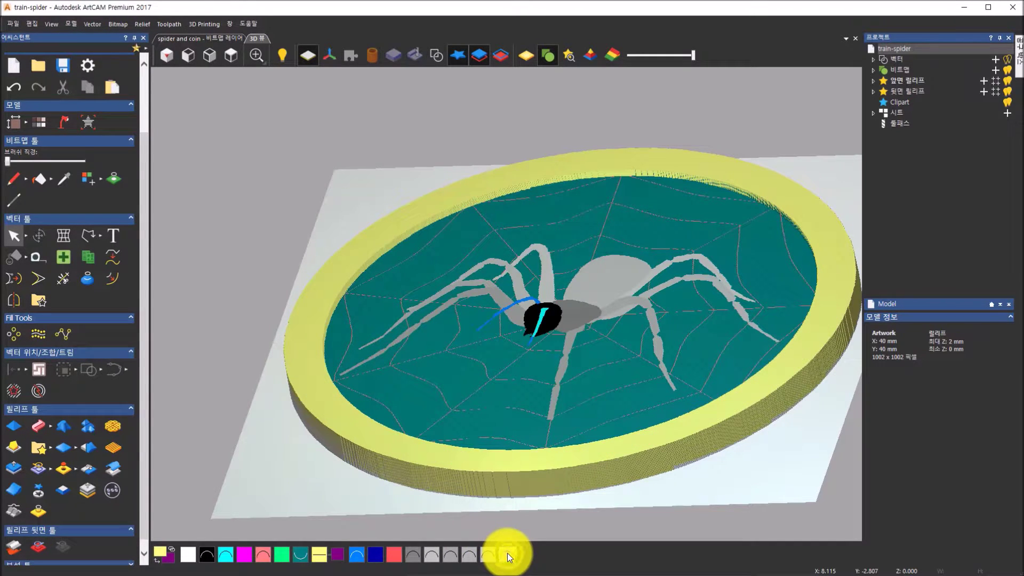
pyautogui.rightClick(338, 553)
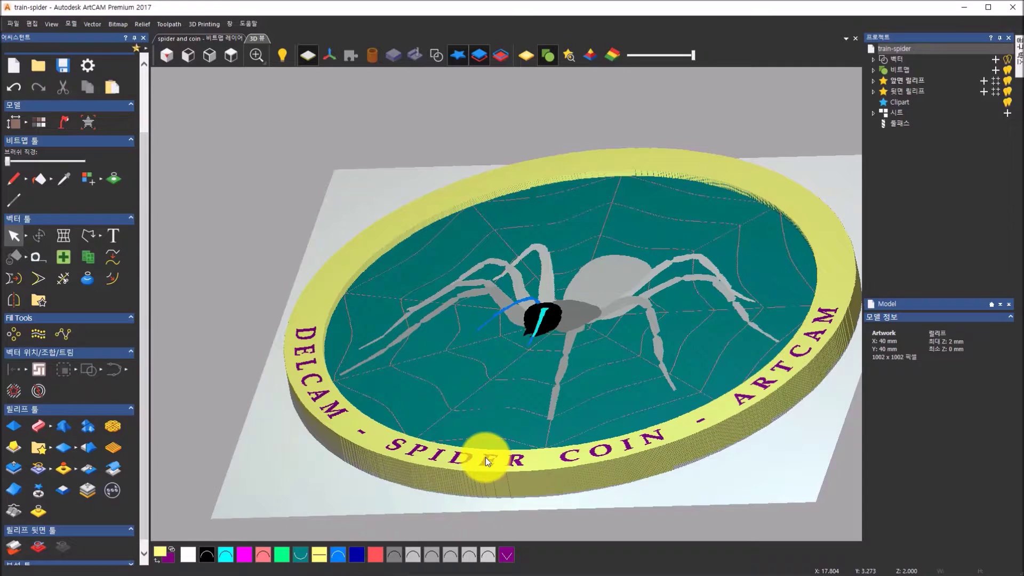
# Step: Edit the purple lettering's angular profile, set it to subtract from the relief and give it an angle of -14 degrees
pyautogui.moveTo(453, 369); pyautogui.dragTo(558, 360)
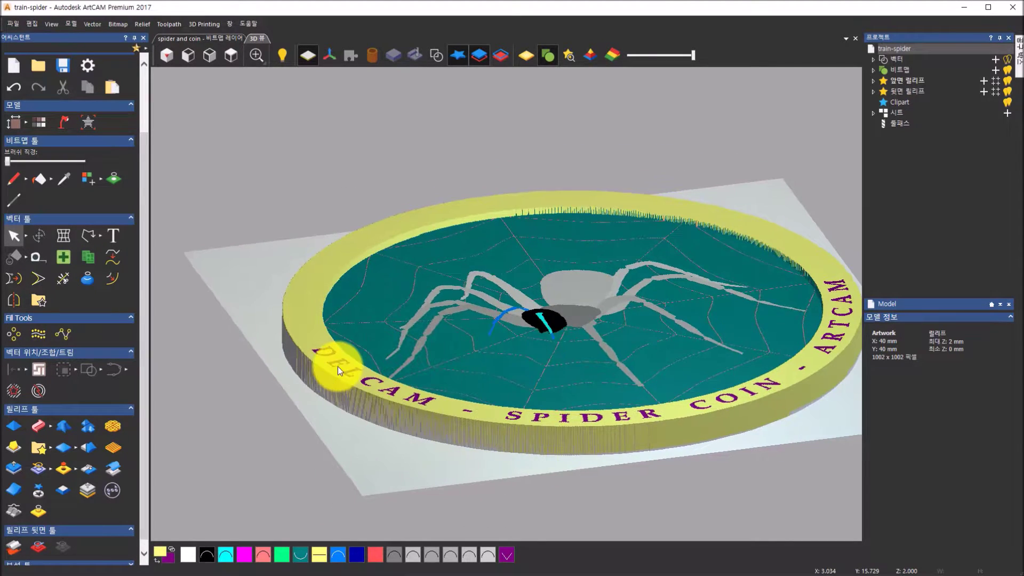
pyautogui.scroll(2, 338, 366)
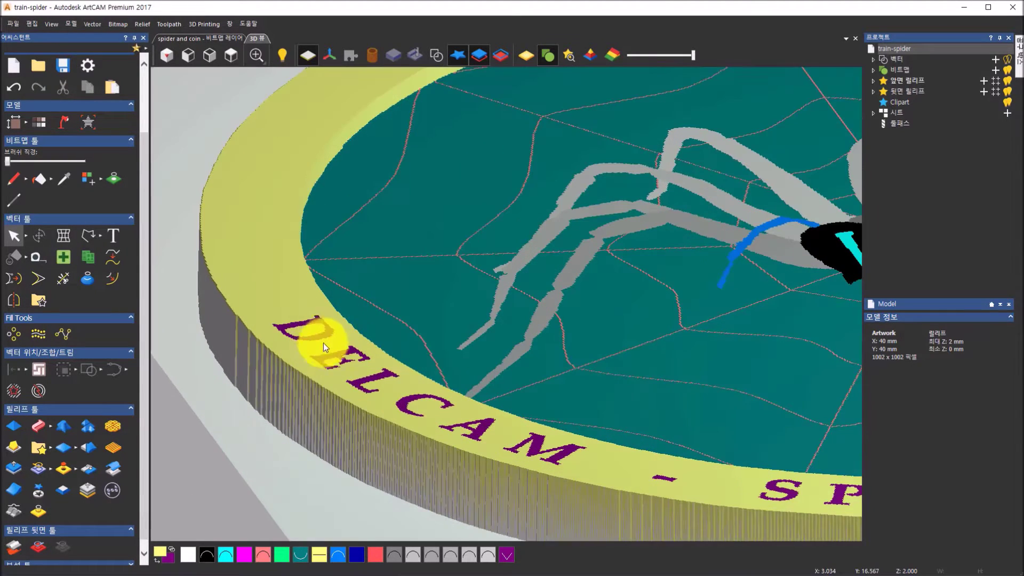
pyautogui.doubleClick(508, 556)
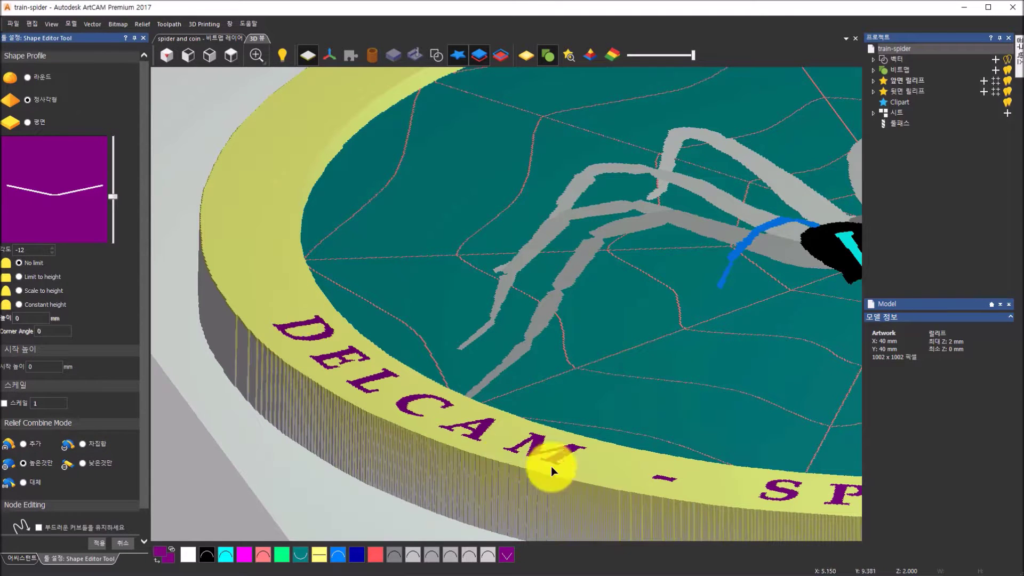
pyautogui.click(84, 445)
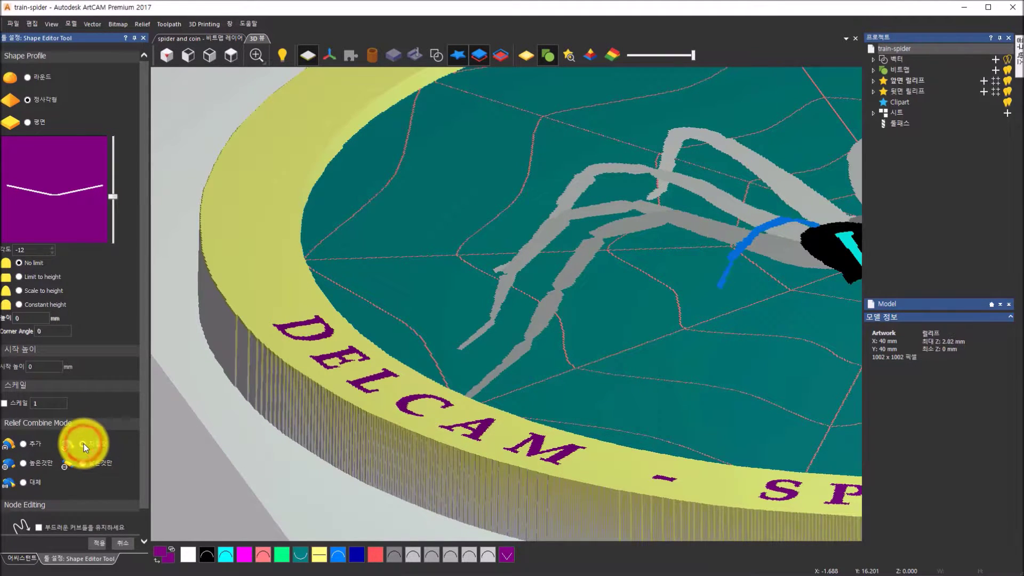
pyautogui.moveTo(114, 196)
pyautogui.mouseDown()
pyautogui.moveTo(118, 165)
pyautogui.moveTo(112, 222)
pyautogui.moveTo(119, 195)
pyautogui.mouseUp()
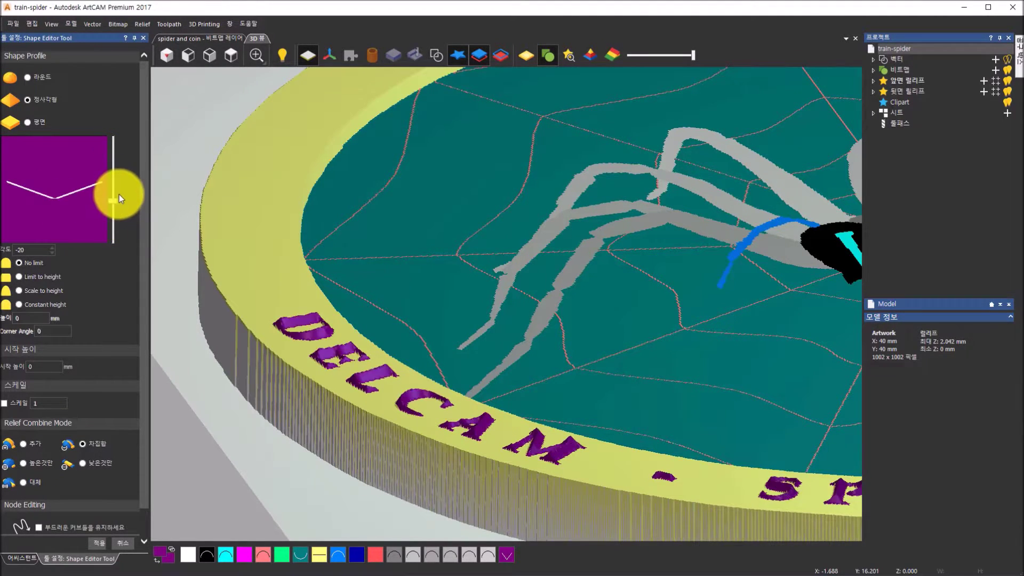
pyautogui.moveTo(551, 468); pyautogui.dragTo(591, 434)
pyautogui.scroll(3, 468, 290)
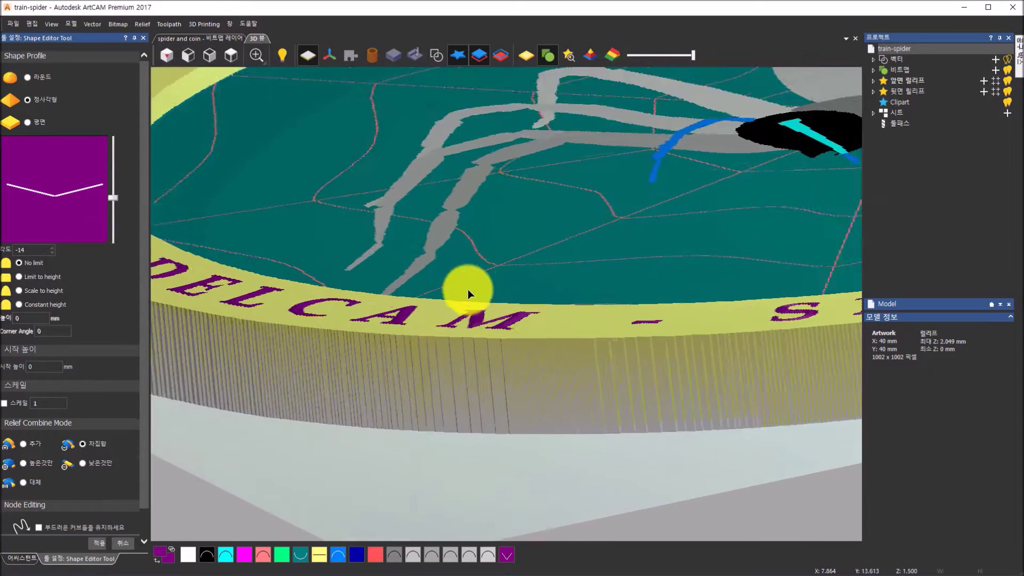
pyautogui.scroll(-1, 487, 349)
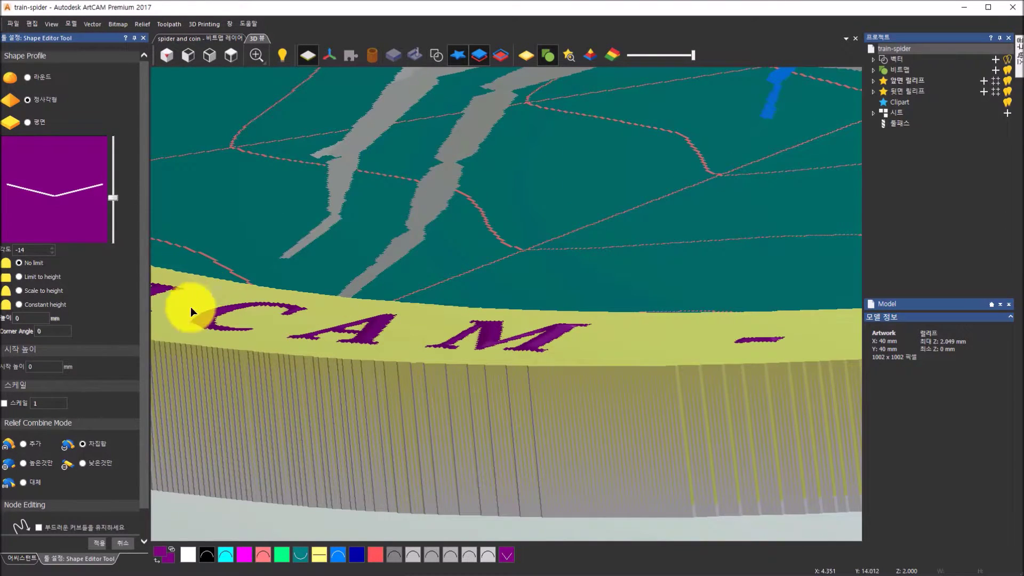
# Step: Try upward and downward angles for the purple lettering's profile and settle on 41 degrees
pyautogui.moveTo(115, 197); pyautogui.dragTo(115, 162)
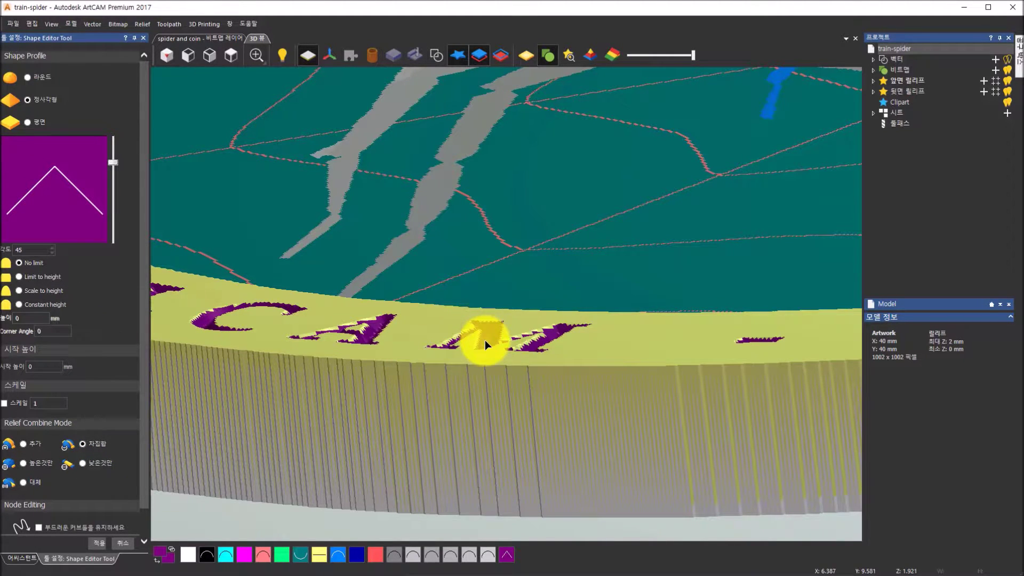
pyautogui.moveTo(112, 162); pyautogui.dragTo(114, 218)
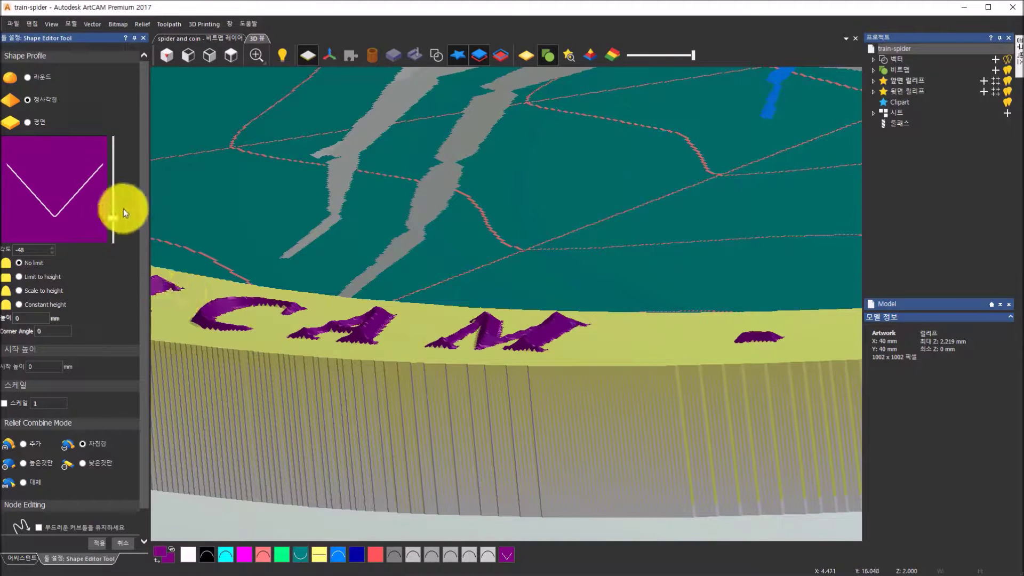
pyautogui.moveTo(110, 213); pyautogui.dragTo(114, 160)
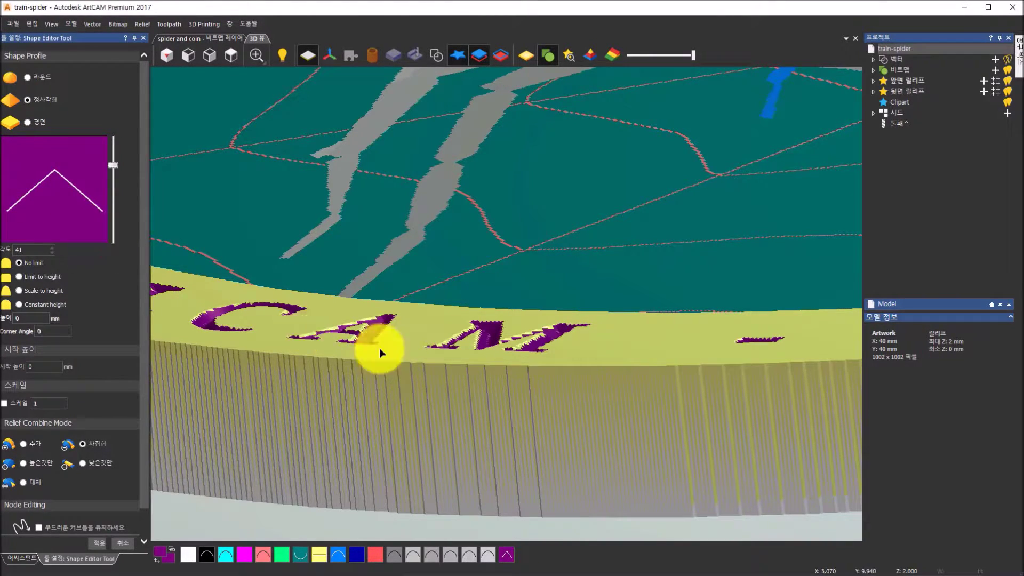
# Step: Apply the subtracted angular shape of the purple lettering to the coin relief
pyautogui.moveTo(453, 375); pyautogui.dragTo(598, 415)
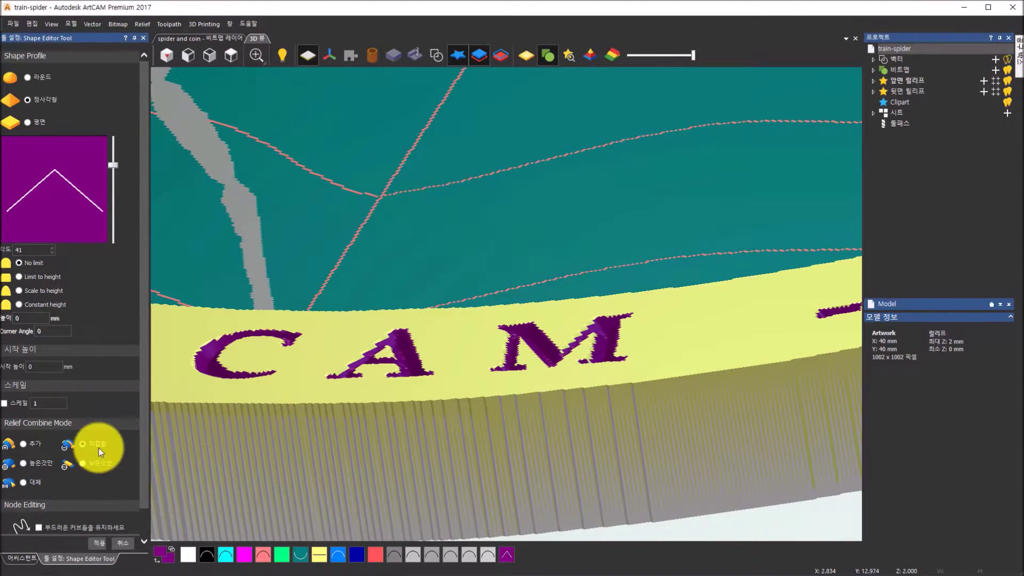
pyautogui.moveTo(251, 424); pyautogui.dragTo(441, 419)
pyautogui.scroll(-4, 442, 419)
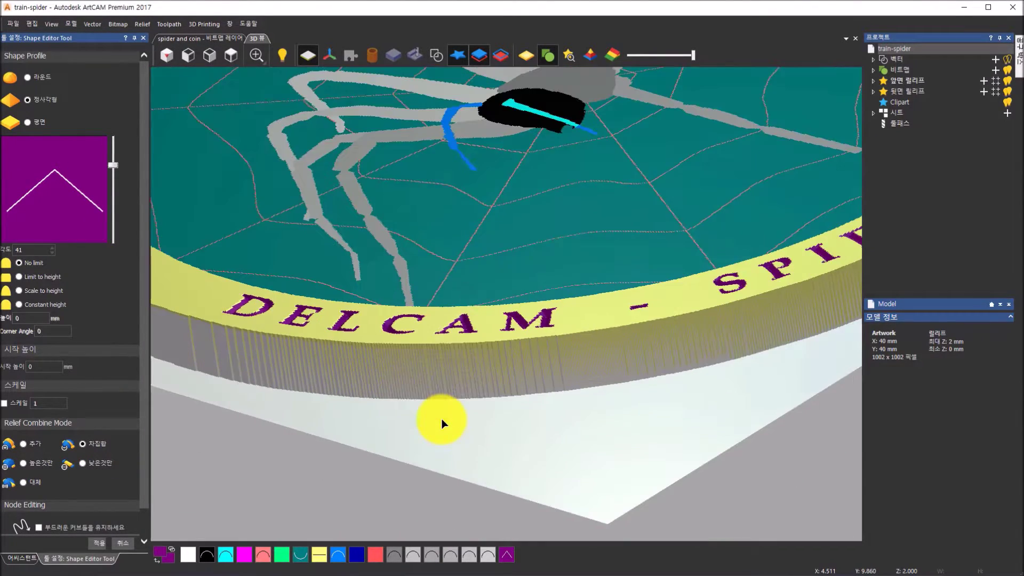
pyautogui.moveTo(656, 413); pyautogui.dragTo(544, 381)
pyautogui.moveTo(537, 242); pyautogui.dragTo(321, 290)
pyautogui.scroll(2, 544, 338)
pyautogui.scroll(-3, 543, 334)
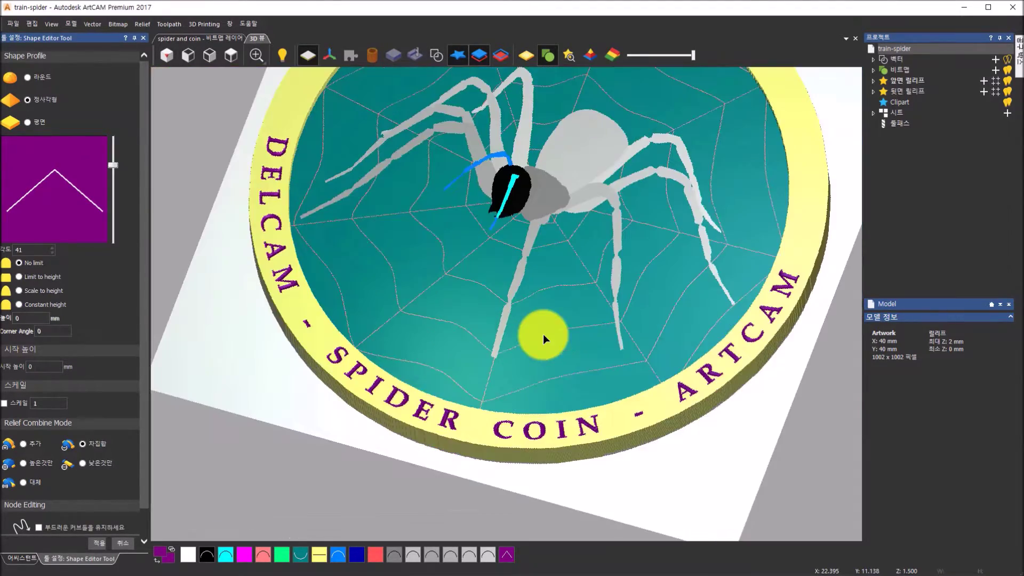
pyautogui.moveTo(585, 348); pyautogui.dragTo(655, 277)
pyautogui.click(102, 545)
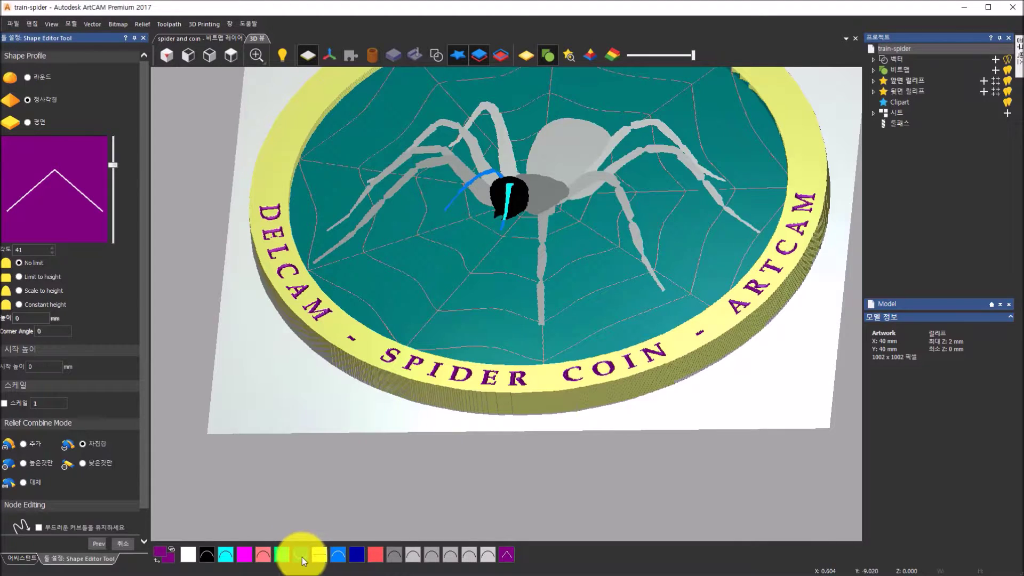
# Step: Choose the light grey of the spider's abdomen for shaping and set its round profile to add to the relief
pyautogui.click(416, 556)
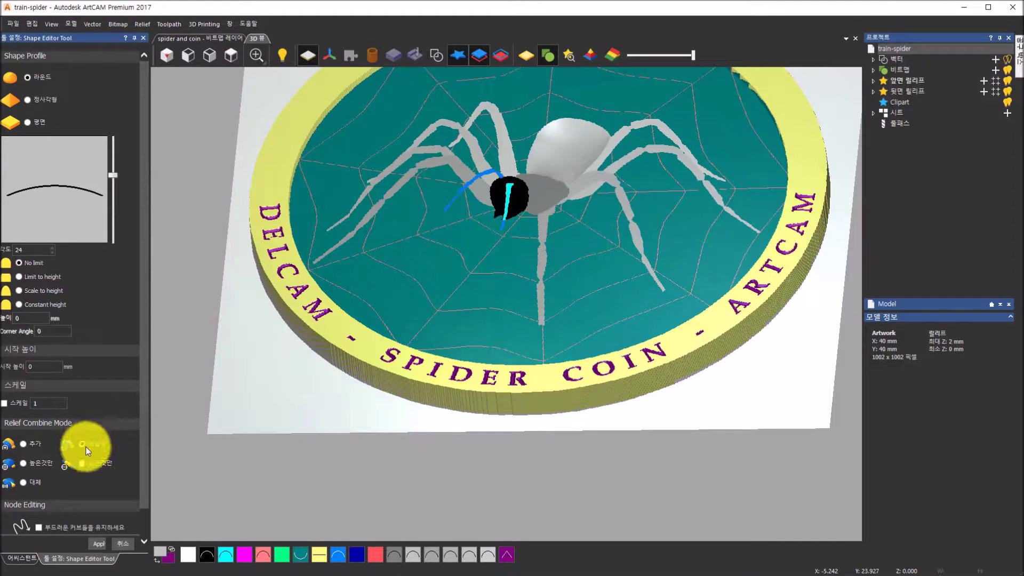
pyautogui.moveTo(474, 333); pyautogui.dragTo(505, 222)
pyautogui.scroll(5, 582, 187)
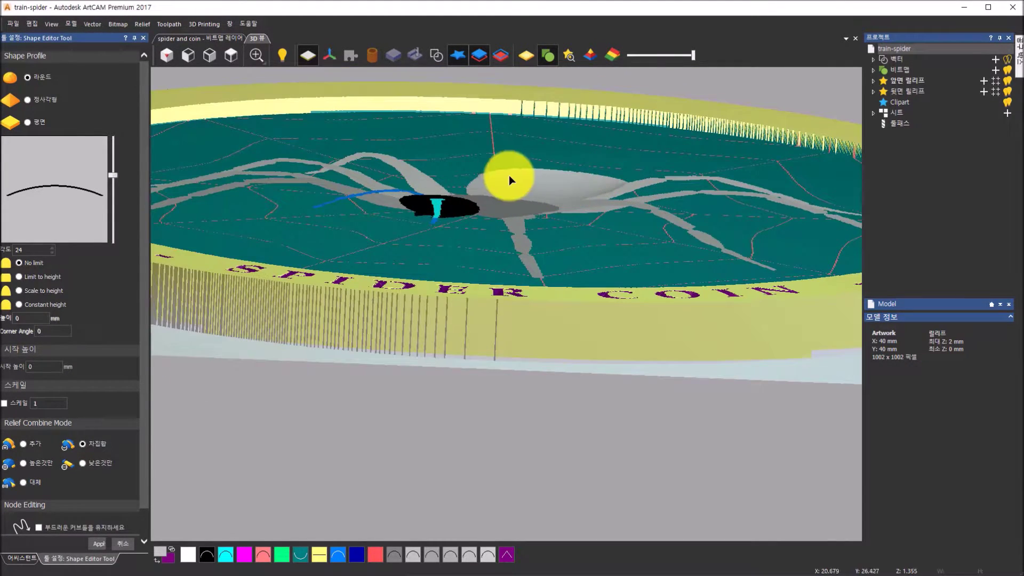
pyautogui.click(23, 444)
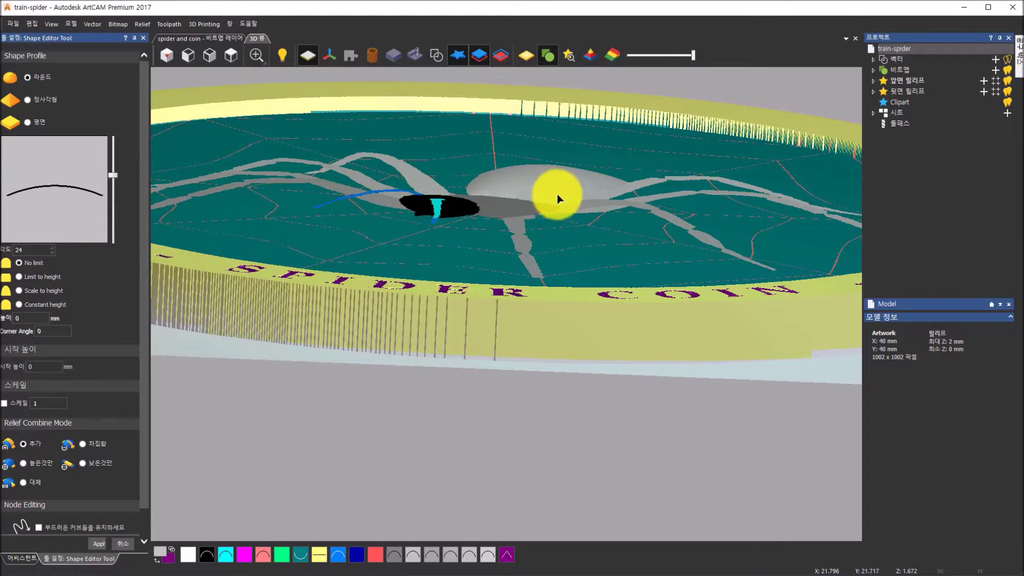
pyautogui.scroll(5, 557, 192)
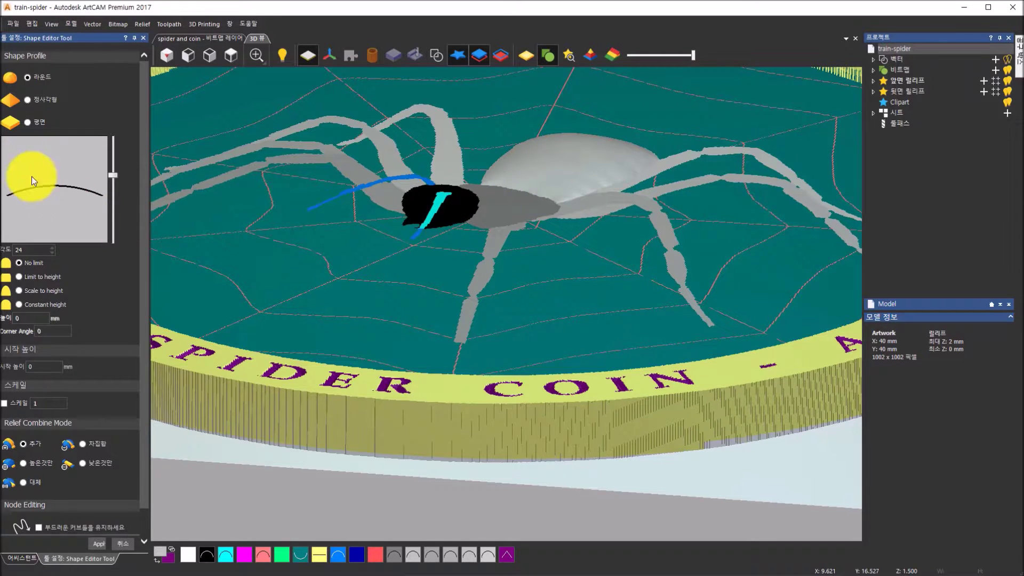
# Step: Set the abdomen's round profile angle to 27 degrees and apply the shape to the relief
pyautogui.moveTo(107, 174)
pyautogui.mouseDown()
pyautogui.moveTo(112, 159)
pyautogui.moveTo(115, 174)
pyautogui.mouseUp()
pyautogui.scroll(2, 584, 286)
pyautogui.moveTo(510, 217); pyautogui.dragTo(366, 226)
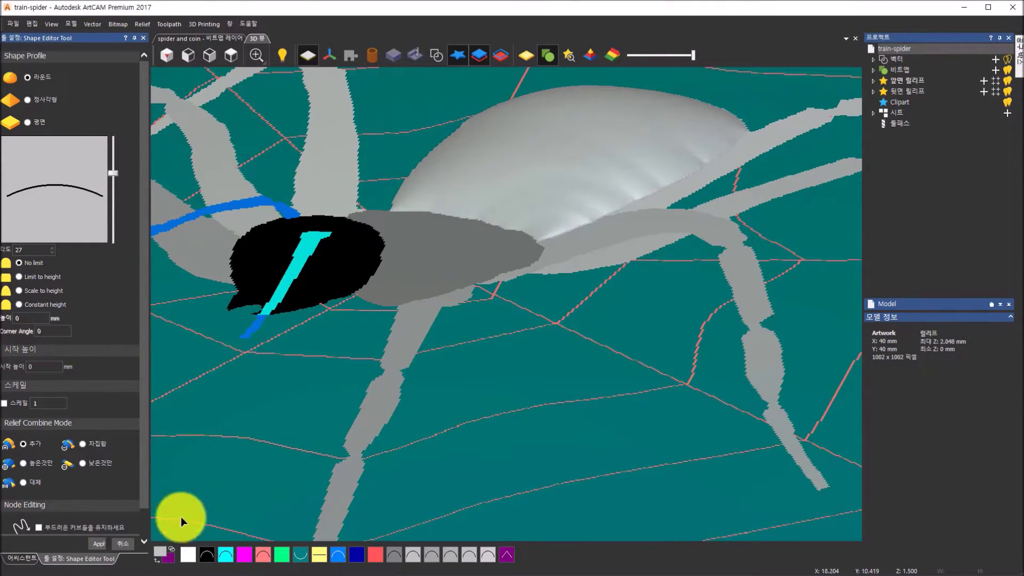
pyautogui.click(99, 549)
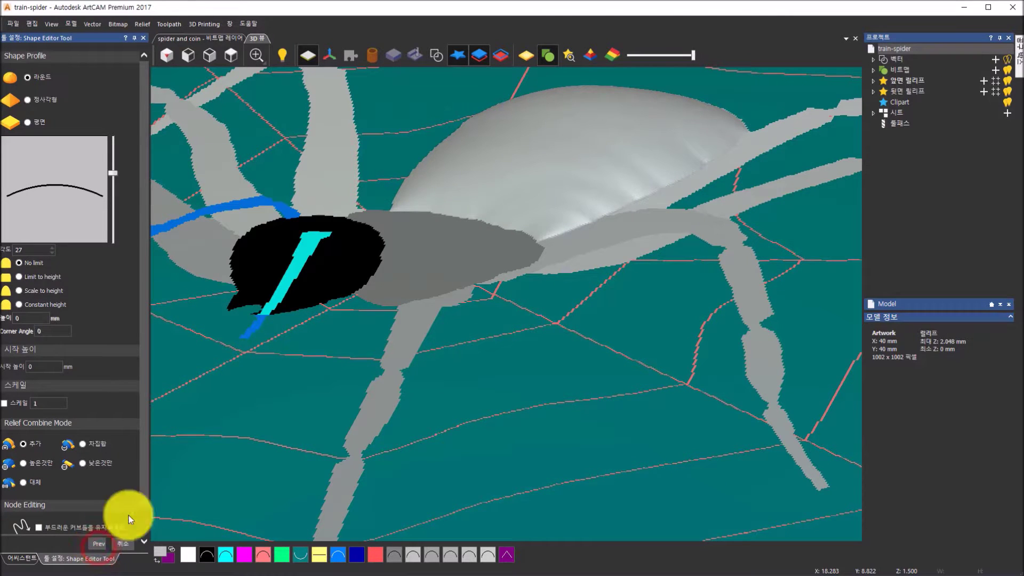
pyautogui.scroll(-2, 595, 174)
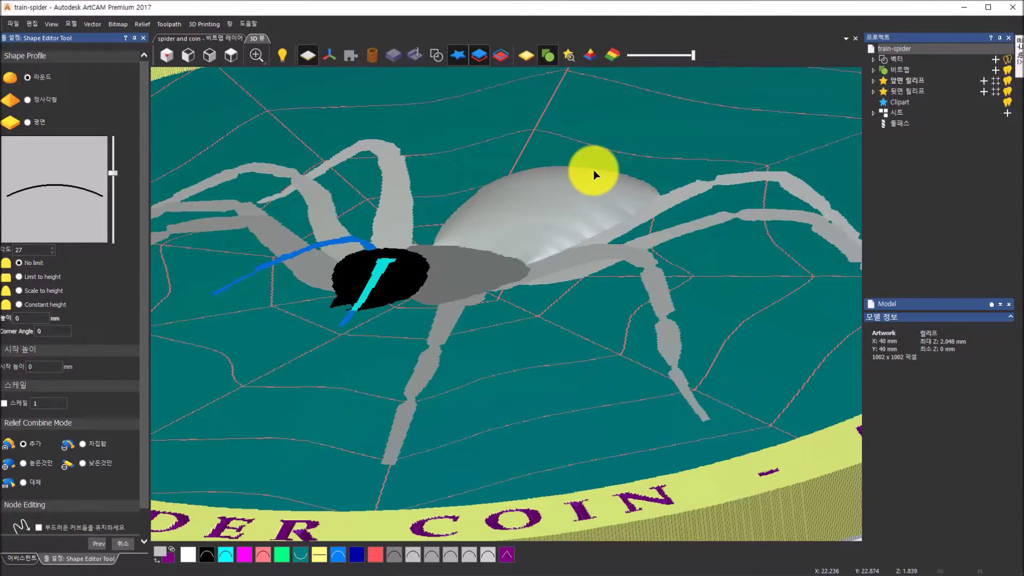
pyautogui.scroll(-2, 571, 192)
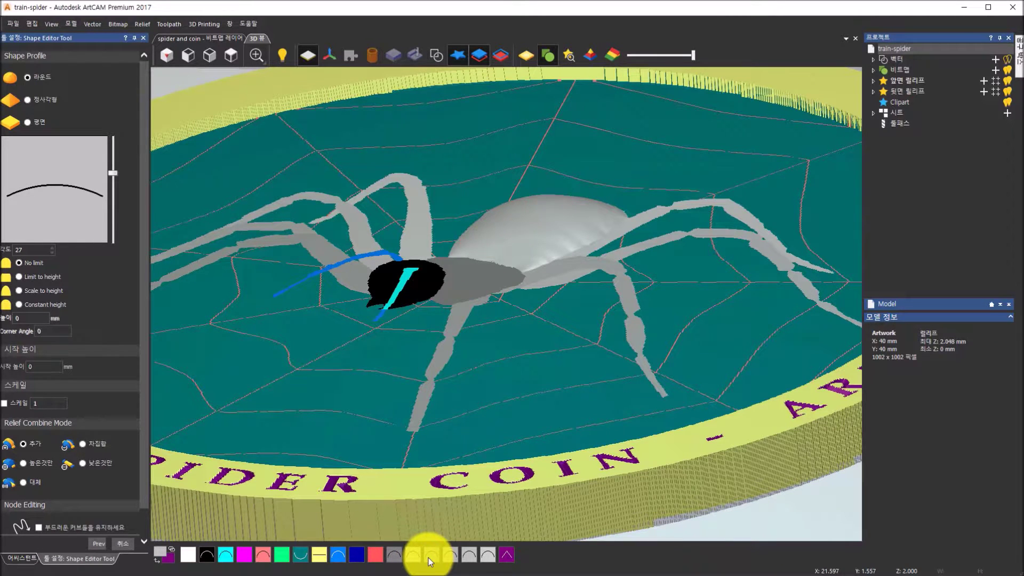
# Step: Try different round profile angles for the dark grey thorax, settle on 23 degrees and apply the added shape to the relief
pyautogui.click(394, 558)
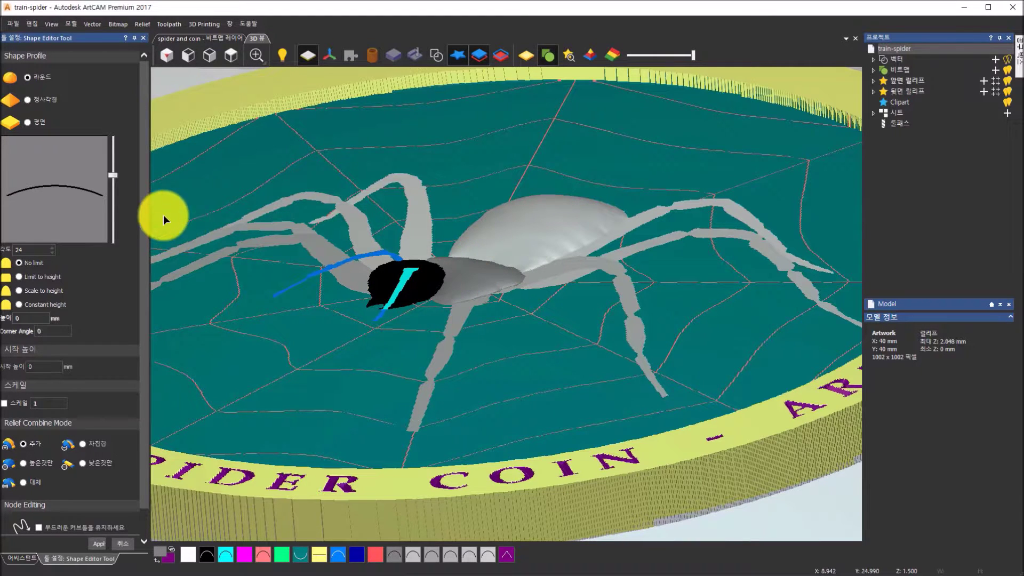
pyautogui.moveTo(114, 177); pyautogui.dragTo(114, 163)
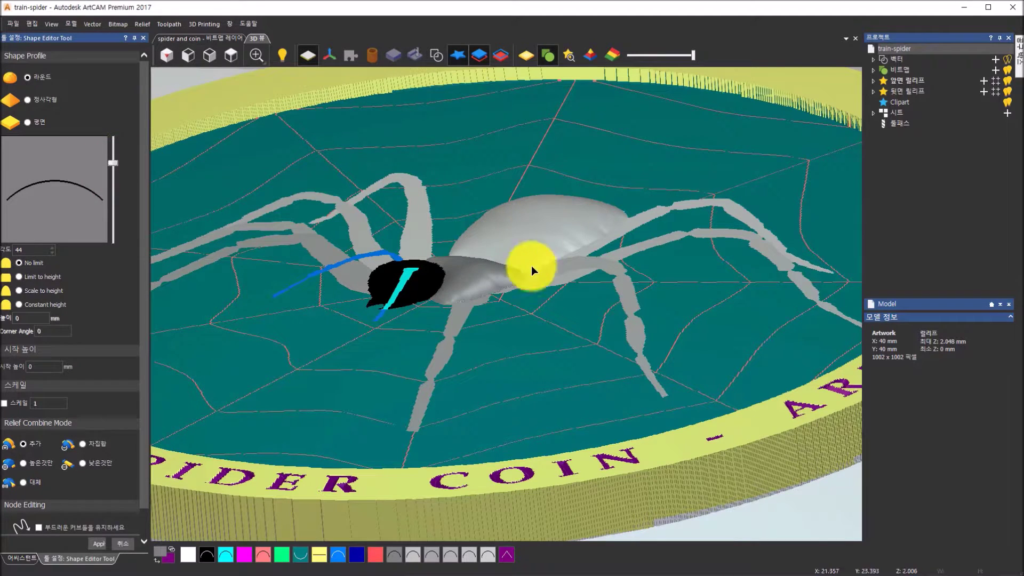
pyautogui.moveTo(112, 168); pyautogui.dragTo(112, 179)
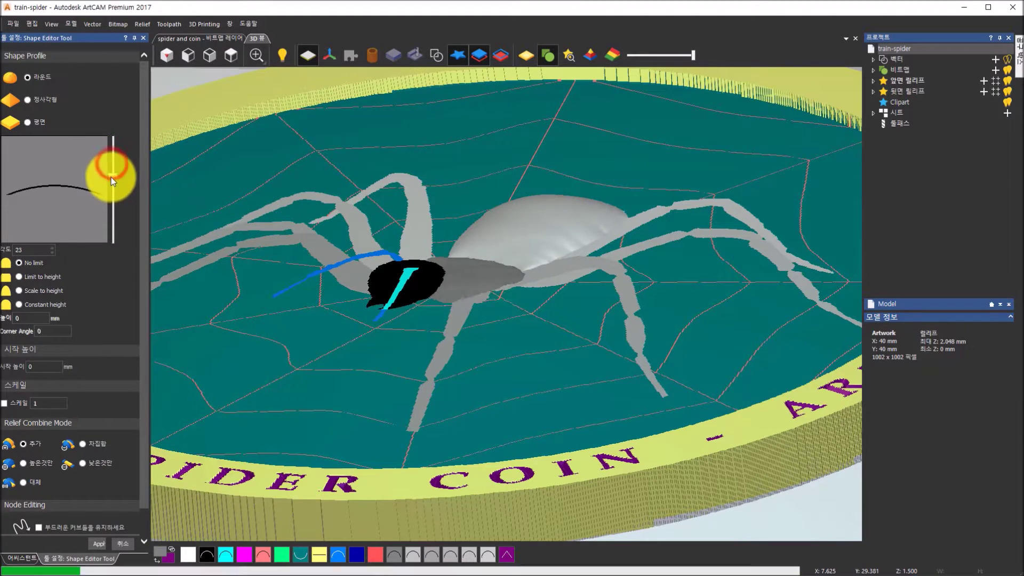
pyautogui.moveTo(539, 398); pyautogui.dragTo(533, 335)
pyautogui.moveTo(115, 176); pyautogui.dragTo(114, 169)
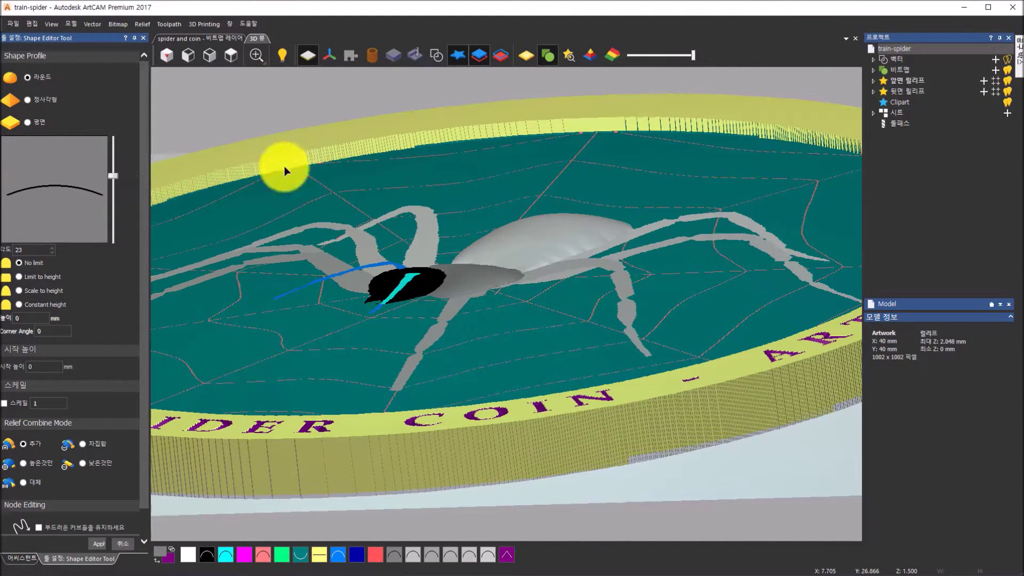
pyautogui.scroll(3, 494, 295)
pyautogui.moveTo(492, 296); pyautogui.dragTo(376, 310)
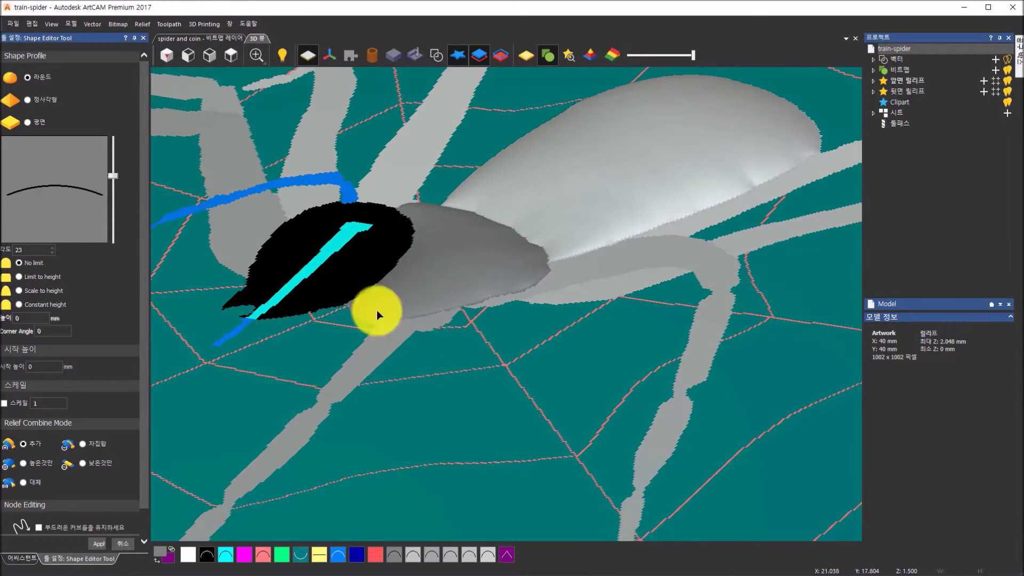
pyautogui.click(99, 544)
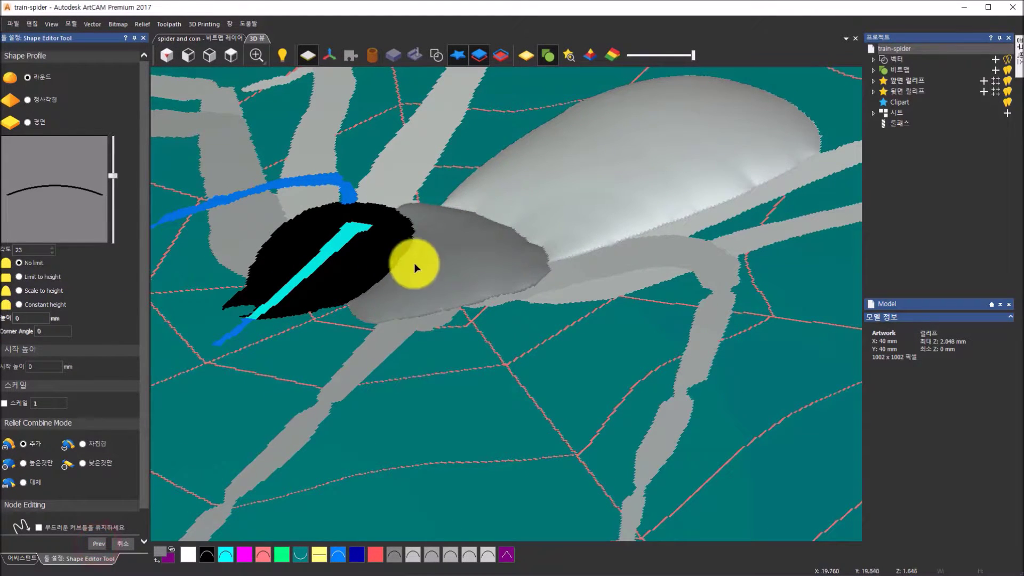
# Step: Close the Shape Editor and link the cyan stripe's colour to the black of the spider's head
pyautogui.scroll(-3, 431, 287)
pyautogui.scroll(-2, 430, 284)
pyautogui.scroll(4, 437, 300)
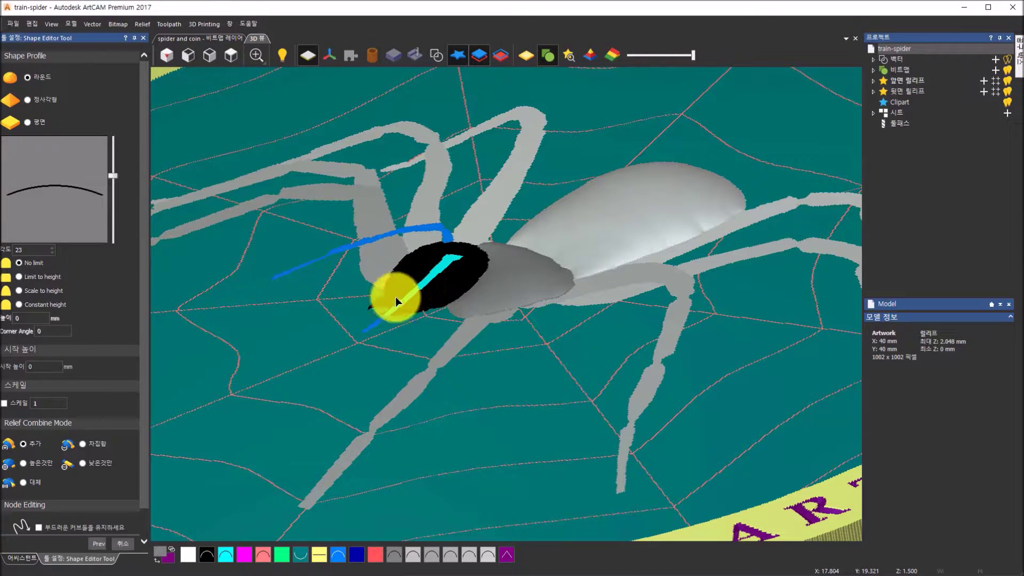
pyautogui.click(128, 543)
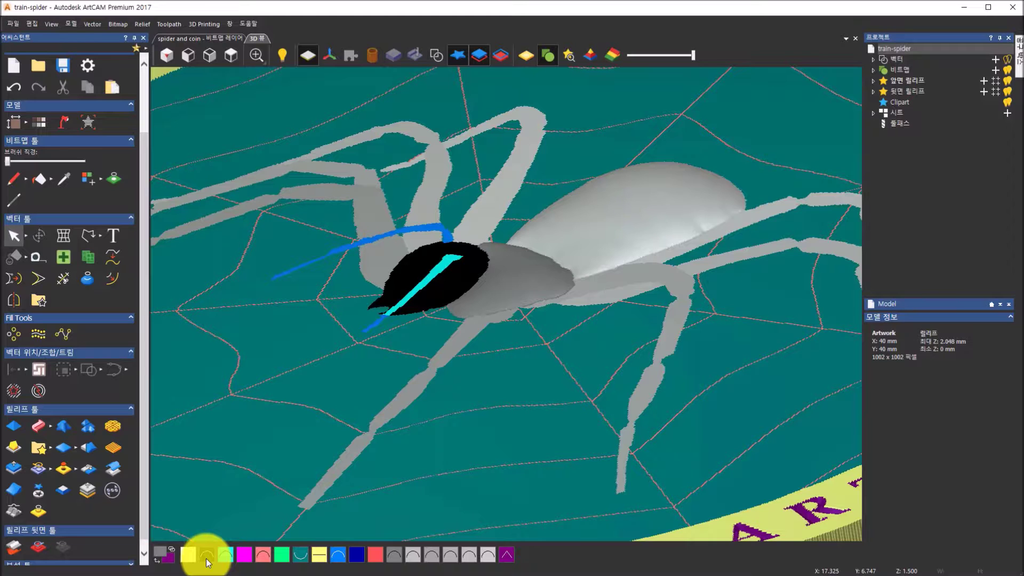
pyautogui.click(207, 559)
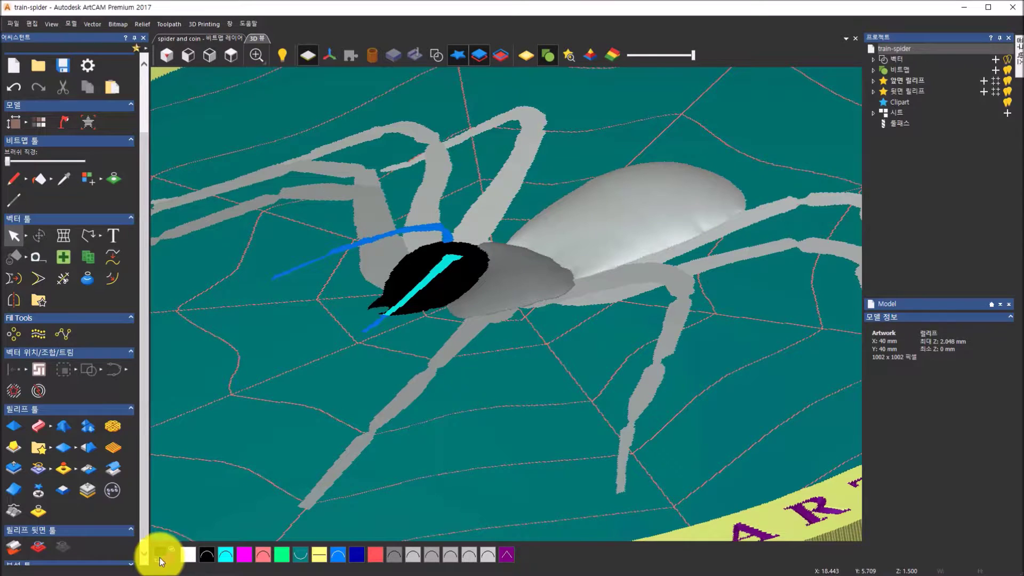
pyautogui.rightClick(225, 562)
pyautogui.rightClick(225, 562)
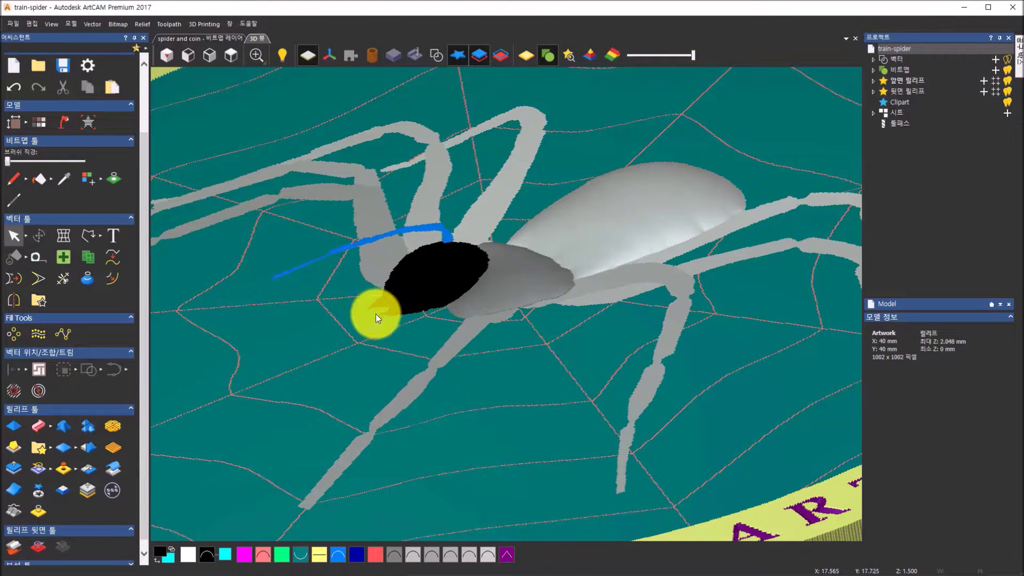
pyautogui.moveTo(376, 312); pyautogui.dragTo(475, 287)
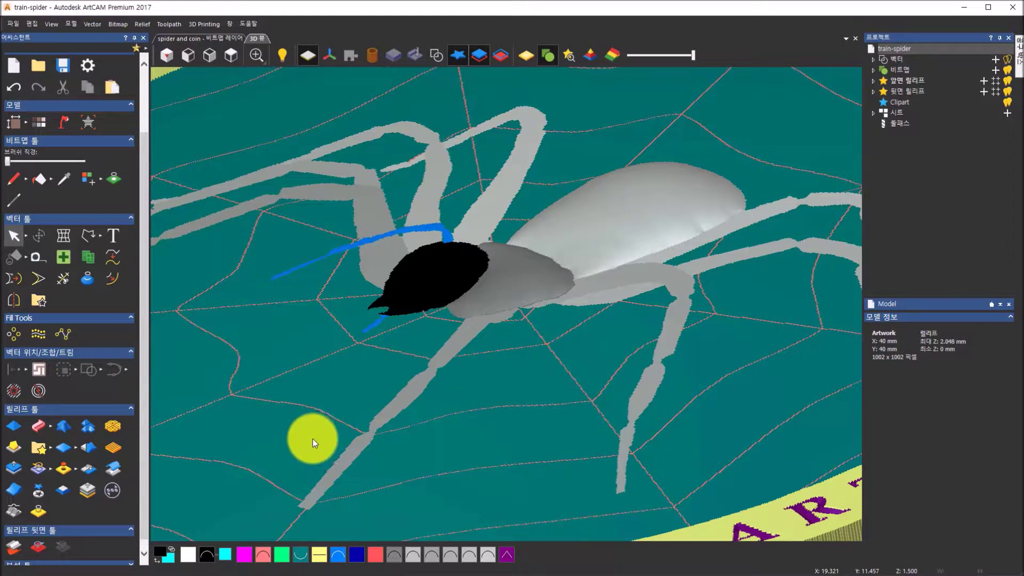
# Step: Try round profile angles for the black head, settle on 27 degrees and add the shape to the relief
pyautogui.doubleClick(207, 557)
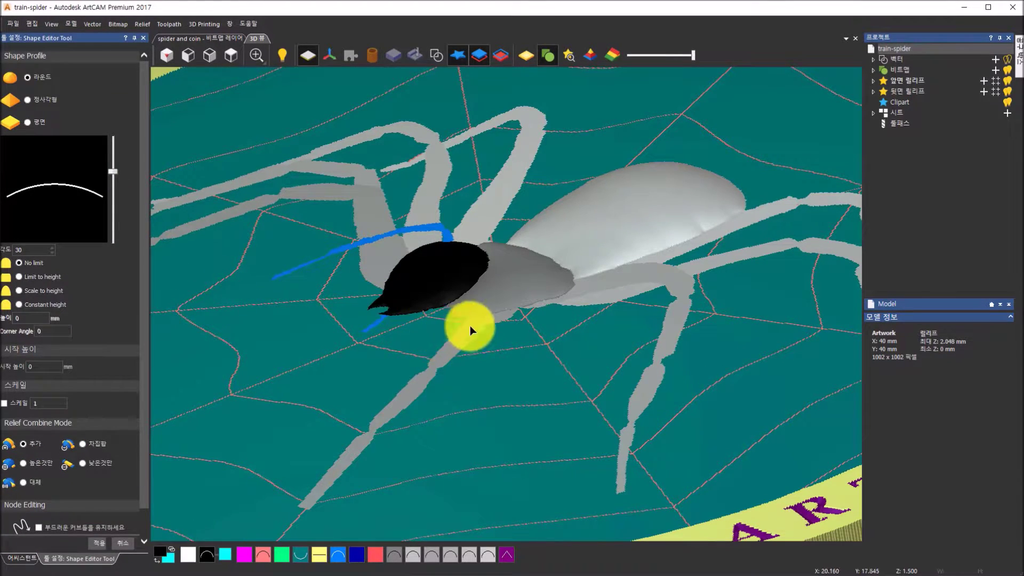
pyautogui.moveTo(582, 285); pyautogui.dragTo(10, 133)
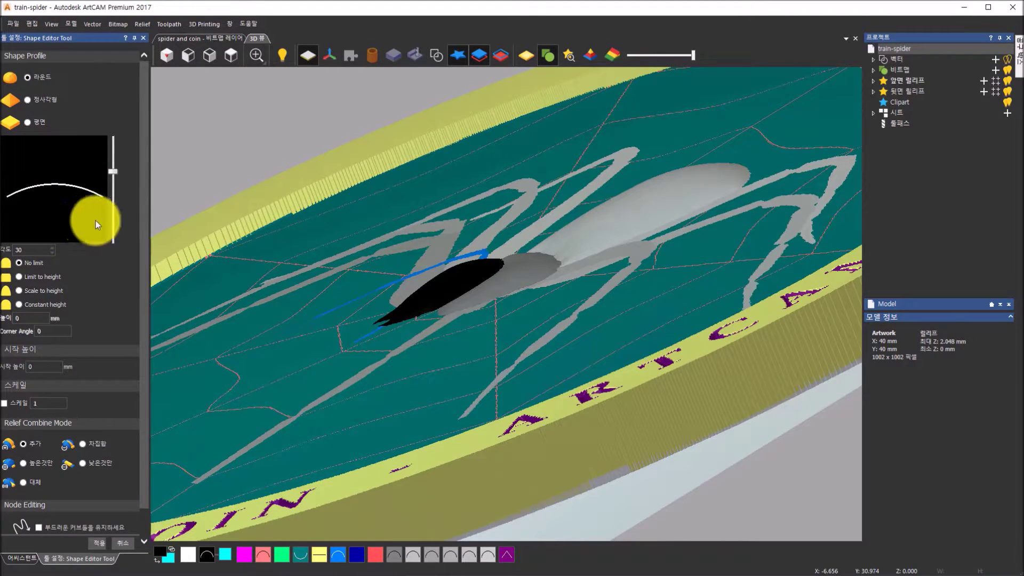
pyautogui.moveTo(518, 273); pyautogui.dragTo(659, 323)
pyautogui.moveTo(115, 172); pyautogui.dragTo(112, 165)
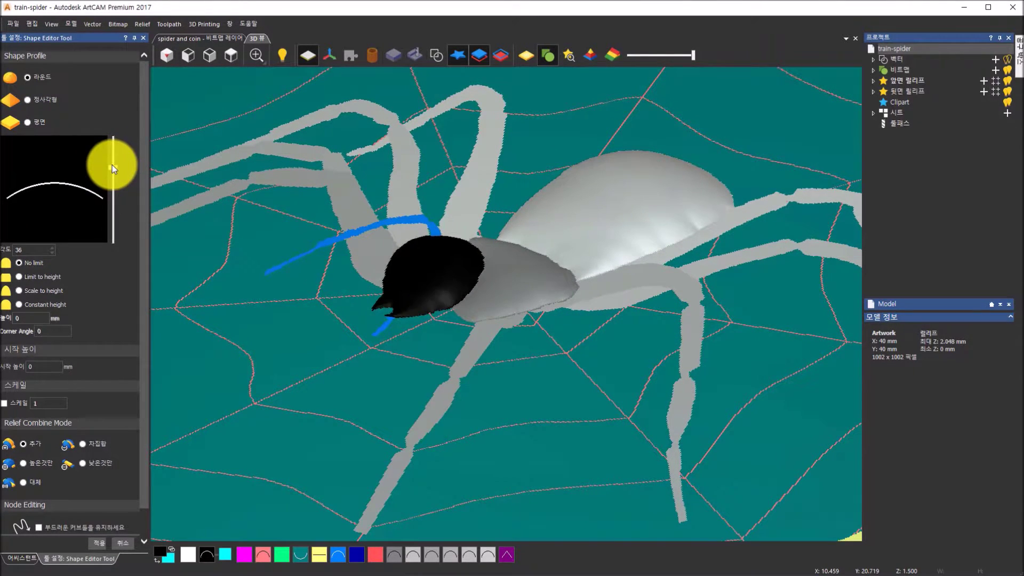
pyautogui.moveTo(415, 336); pyautogui.dragTo(383, 271)
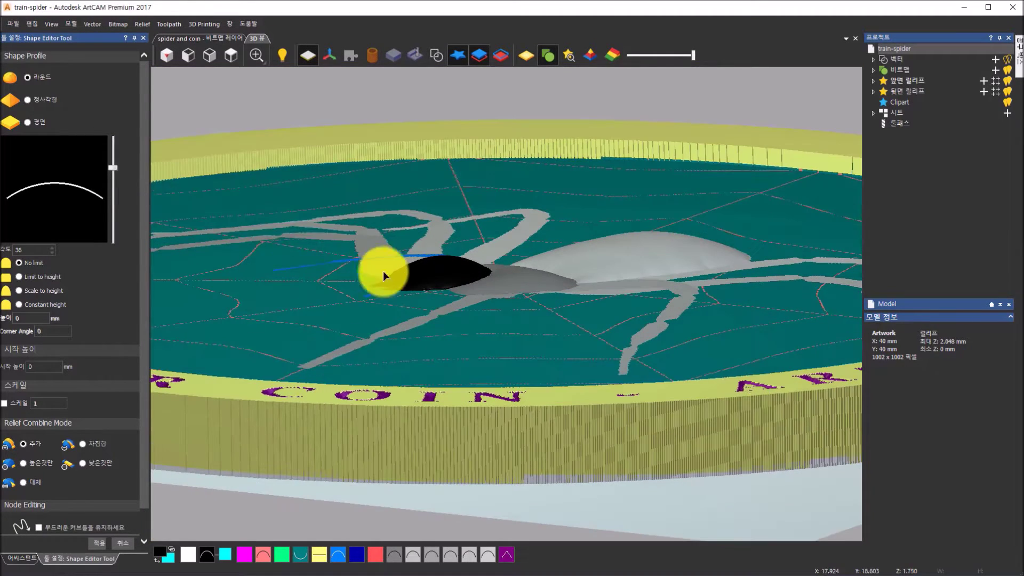
pyautogui.moveTo(111, 166); pyautogui.dragTo(112, 173)
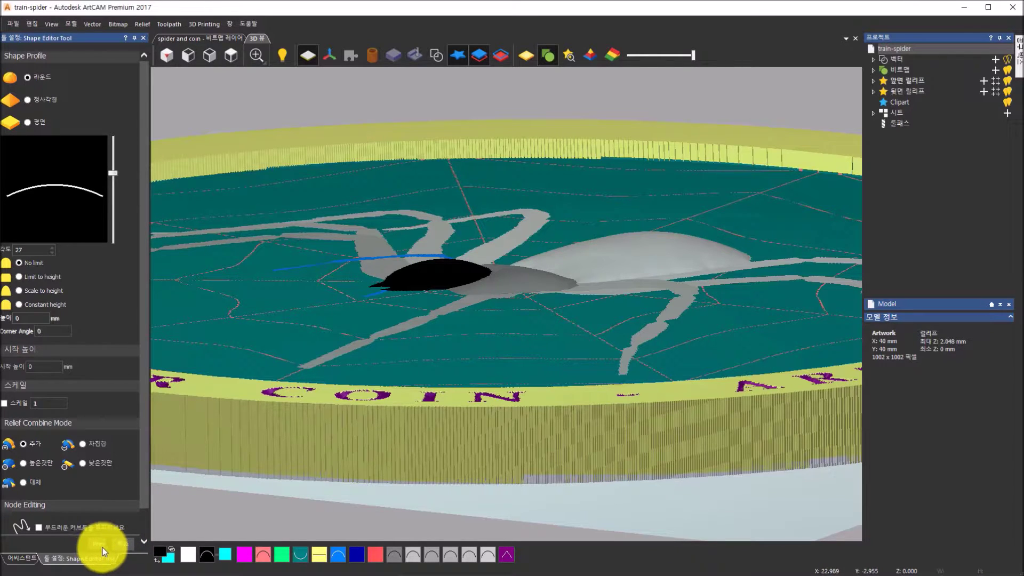
pyautogui.scroll(5, 461, 320)
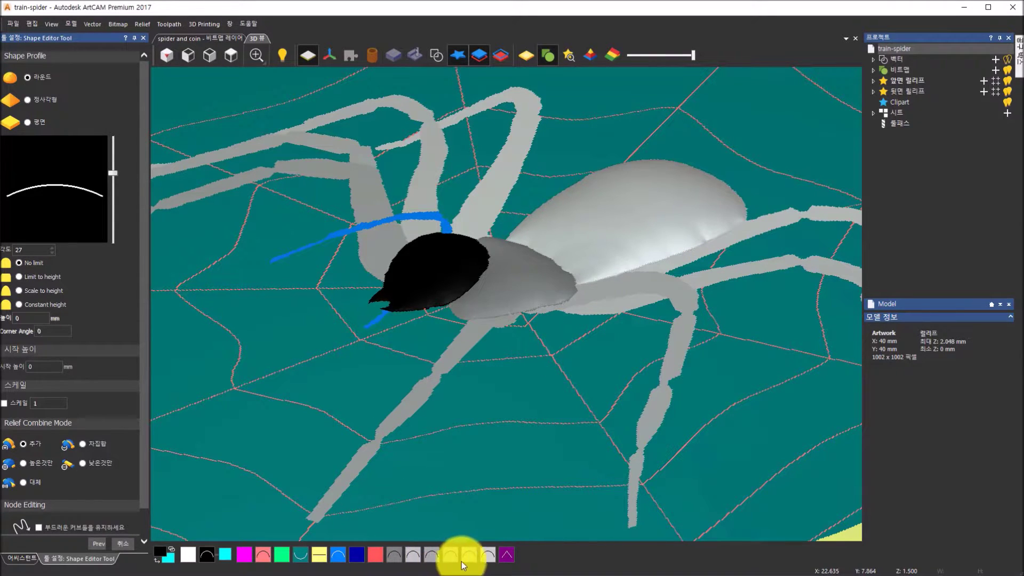
# Step: Apply added 45-degree round shapes to the legs in the lightest grey and in the next darker grey
pyautogui.click(484, 560)
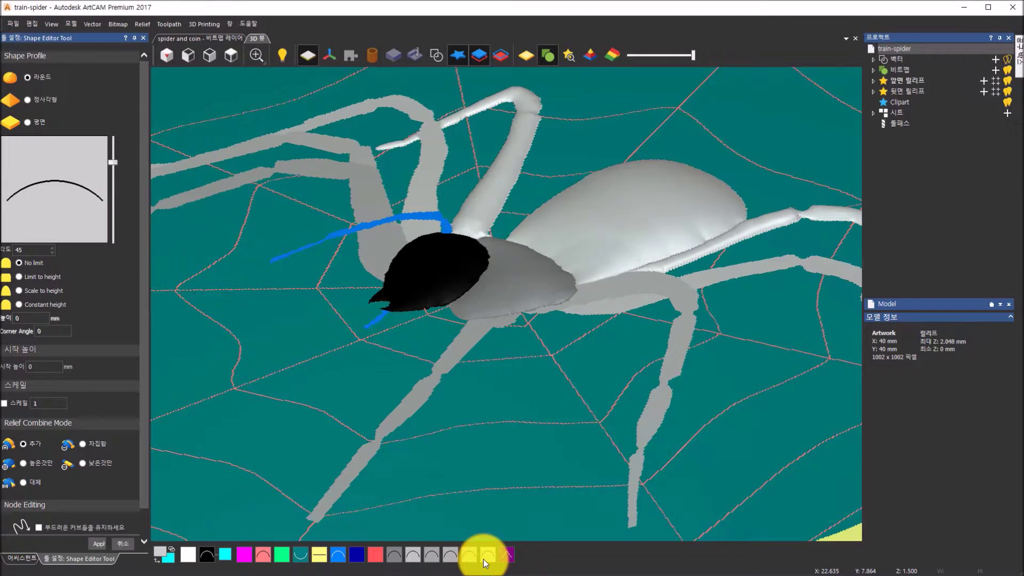
pyautogui.moveTo(736, 217)
pyautogui.mouseDown()
pyautogui.moveTo(780, 206)
pyautogui.moveTo(731, 228)
pyautogui.mouseUp()
pyautogui.scroll(-3, 730, 228)
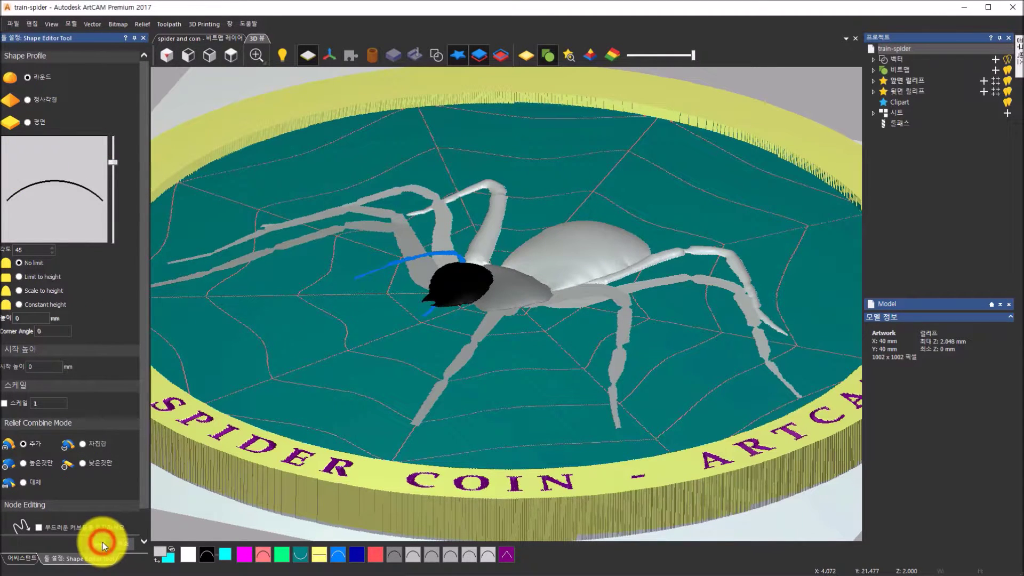
pyautogui.click(468, 552)
pyautogui.click(468, 552)
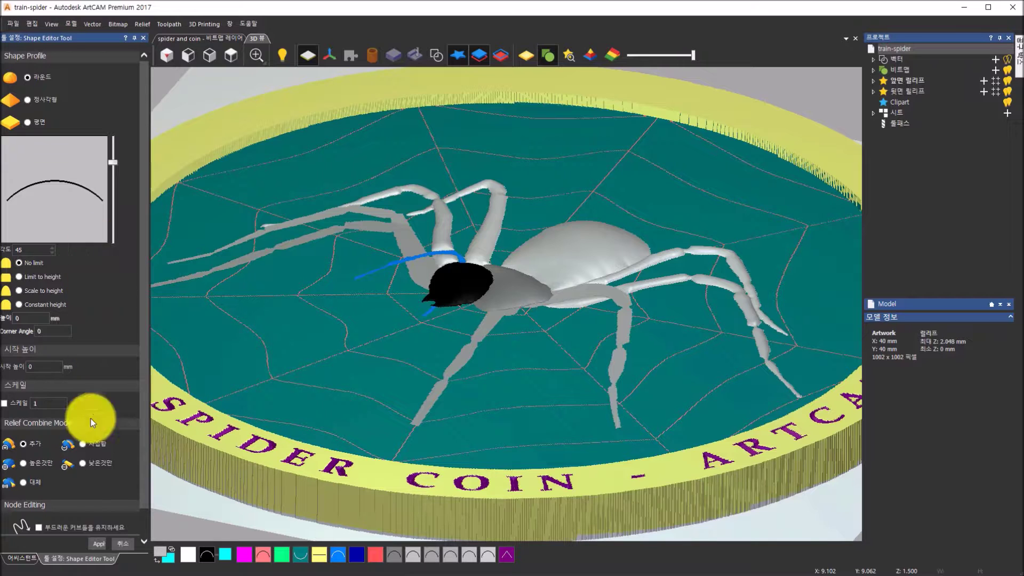
pyautogui.click(93, 544)
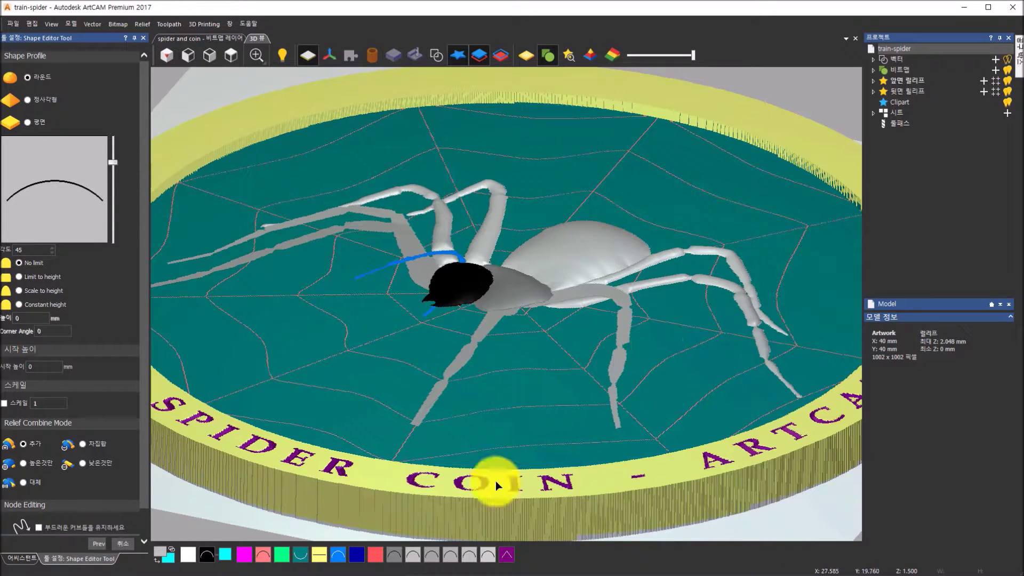
# Step: Apply added 45-degree round shapes to the remaining legs in the two darker leg greys
pyautogui.click(449, 556)
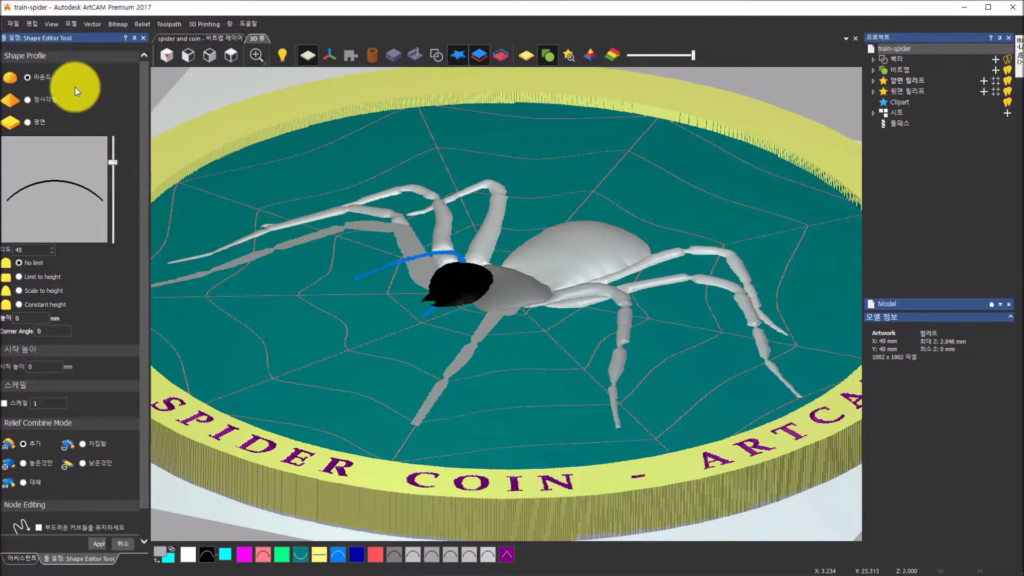
pyautogui.click(93, 544)
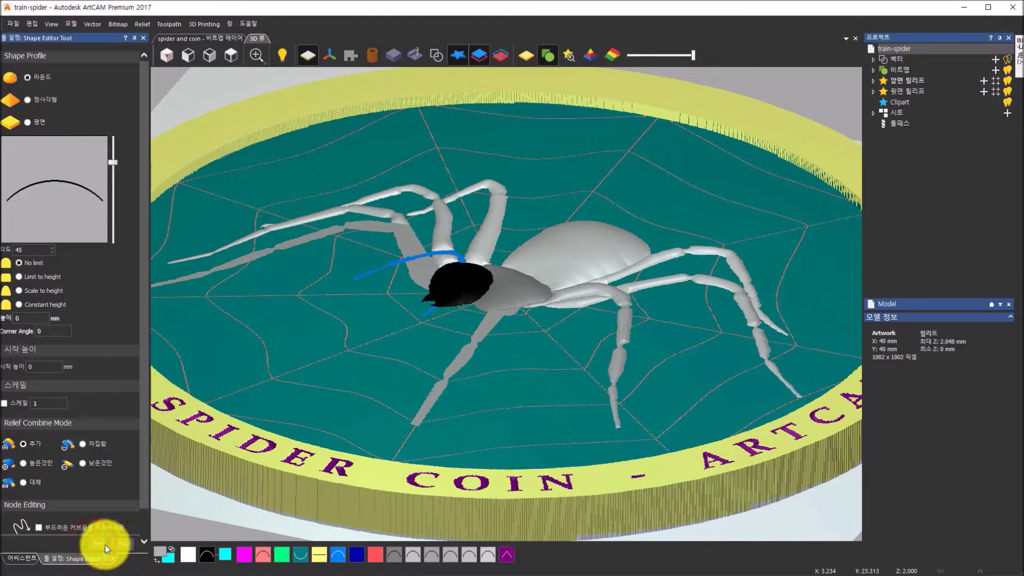
pyautogui.click(432, 556)
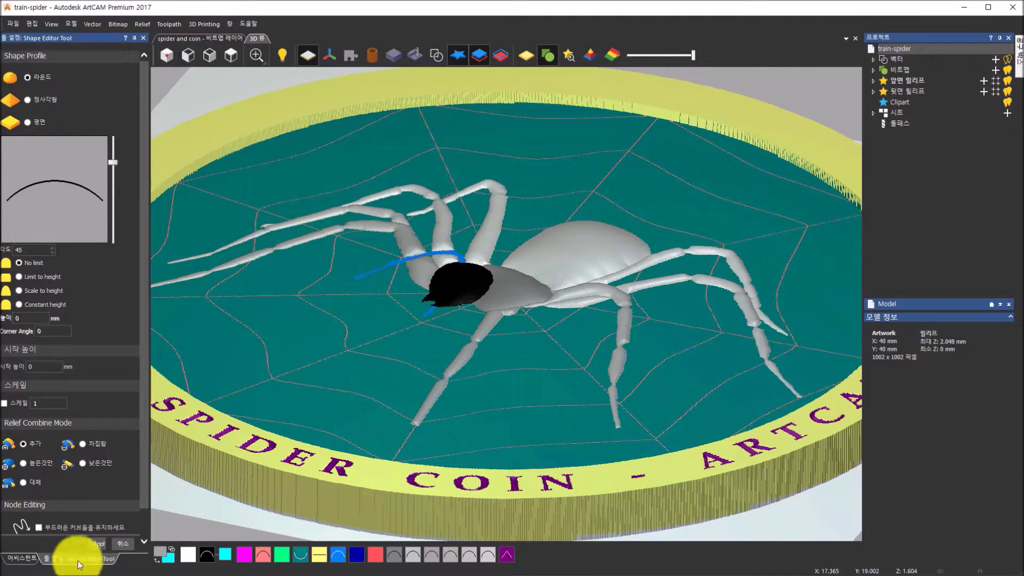
pyautogui.click(107, 544)
pyautogui.click(98, 547)
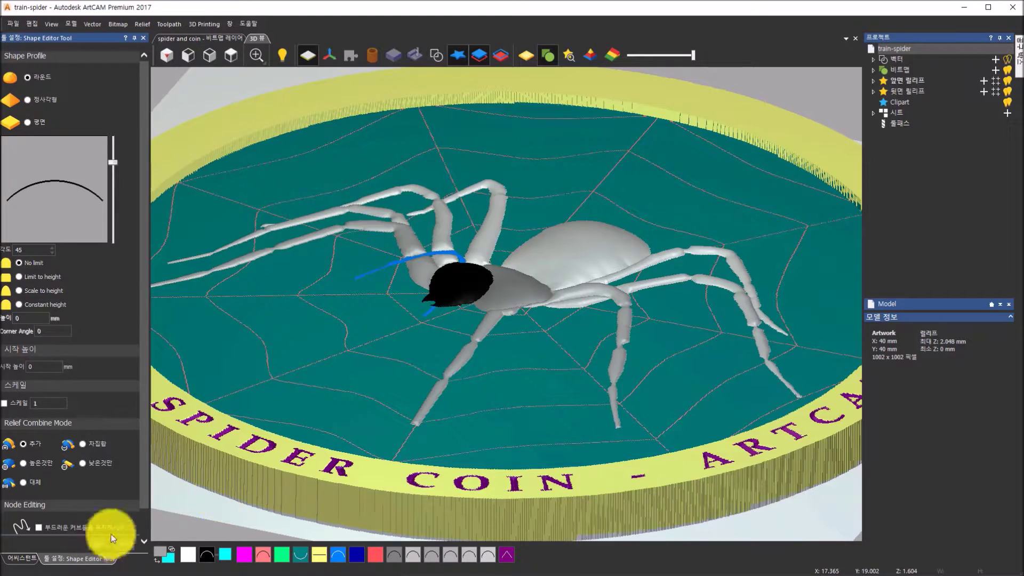
# Step: Close the Shape Editor, unlink cyan from the head's black and link it to the bright blue of the other thin parts
pyautogui.scroll(3, 476, 346)
pyautogui.moveTo(453, 411); pyautogui.dragTo(497, 236)
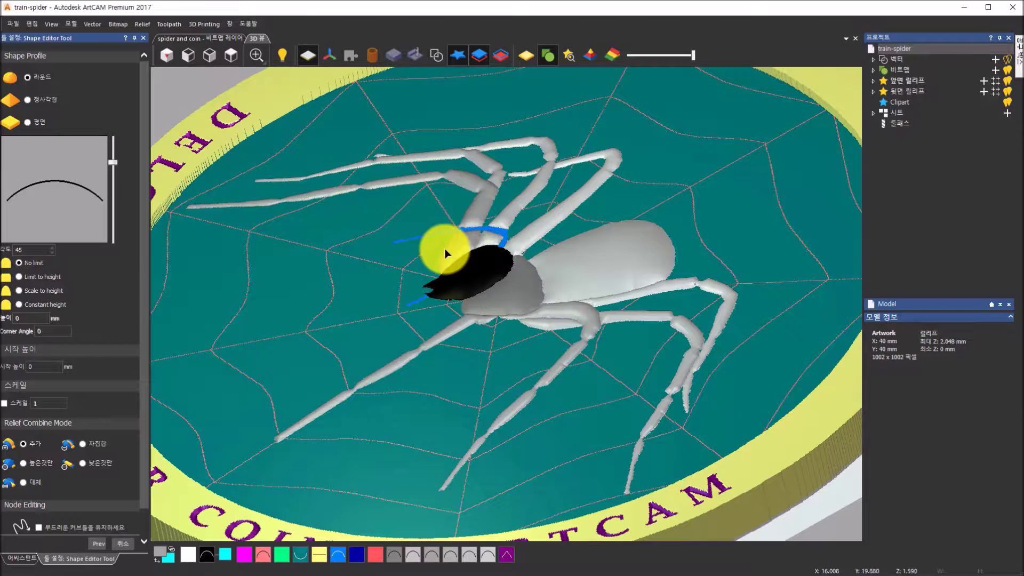
pyautogui.click(128, 543)
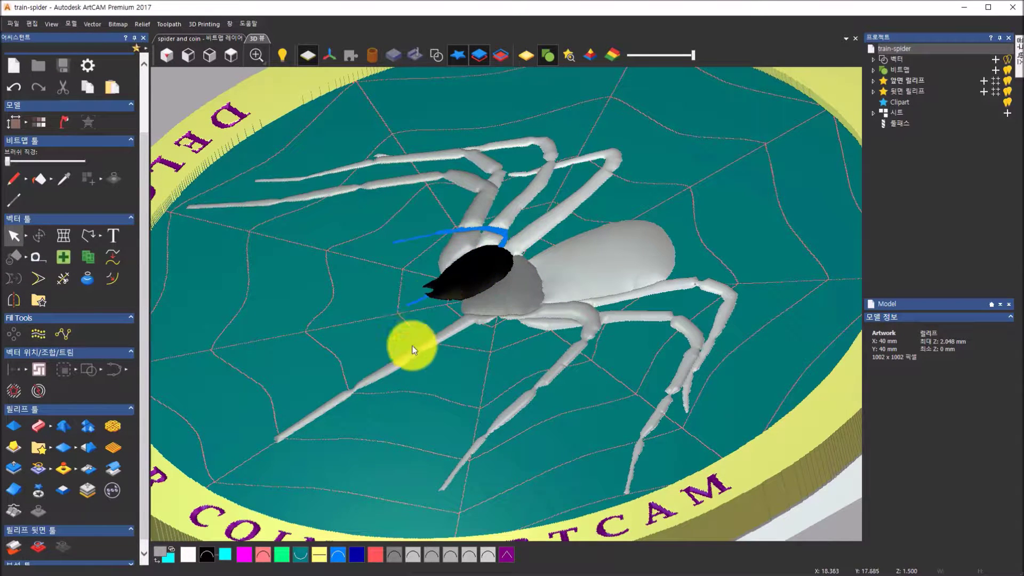
pyautogui.doubleClick(225, 556)
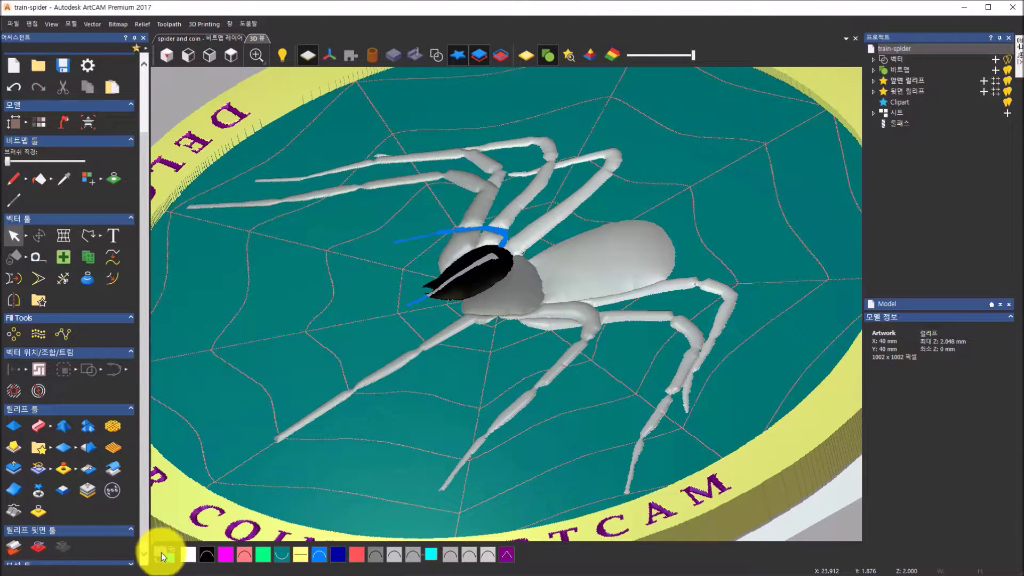
pyautogui.click(431, 556)
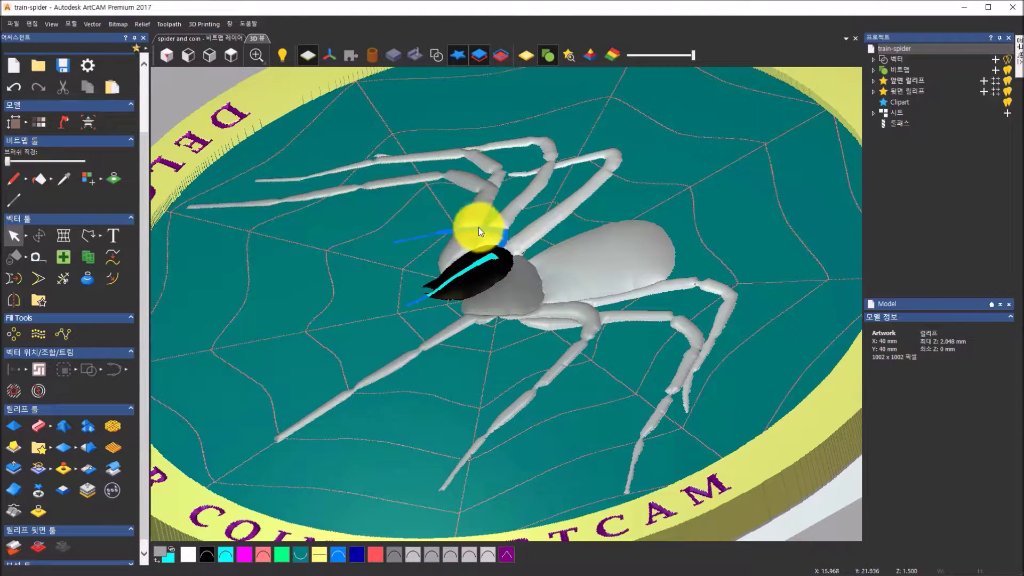
pyautogui.click(338, 559)
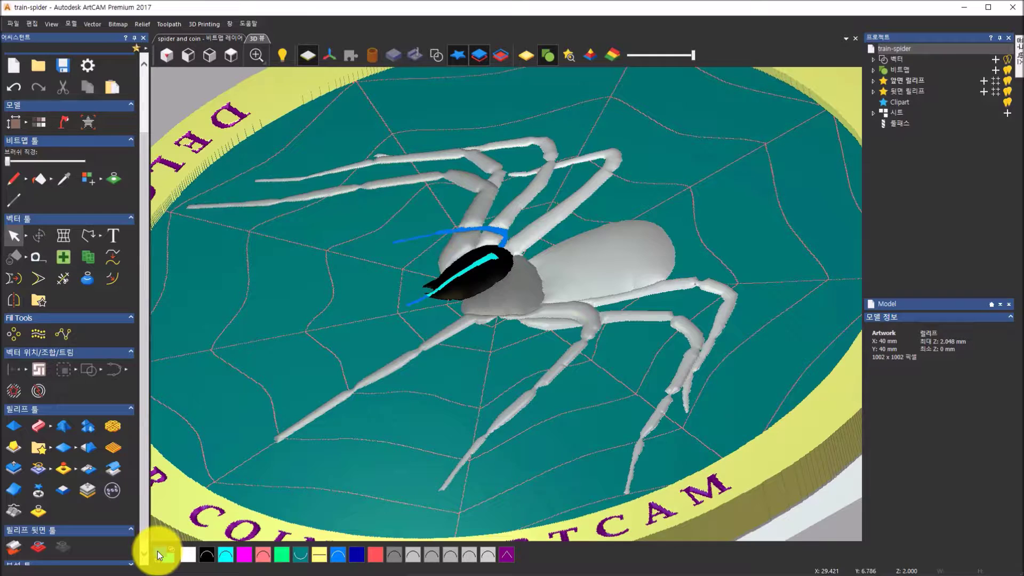
pyautogui.click(226, 559)
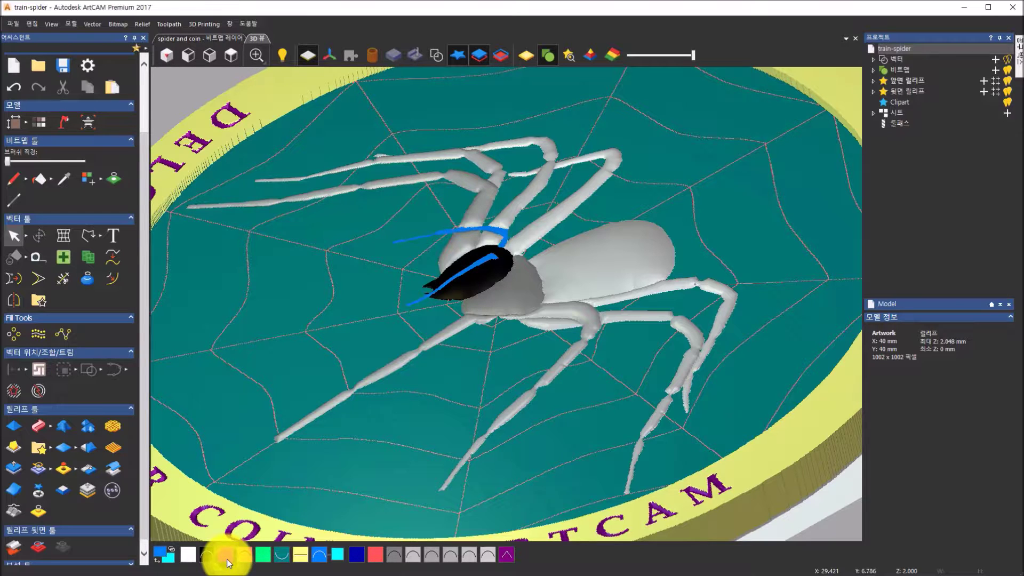
# Step: Give the bright blue thin head parts a round 45-degree profile with no height limit and add the shape to the relief
pyautogui.moveTo(526, 309); pyautogui.dragTo(472, 264)
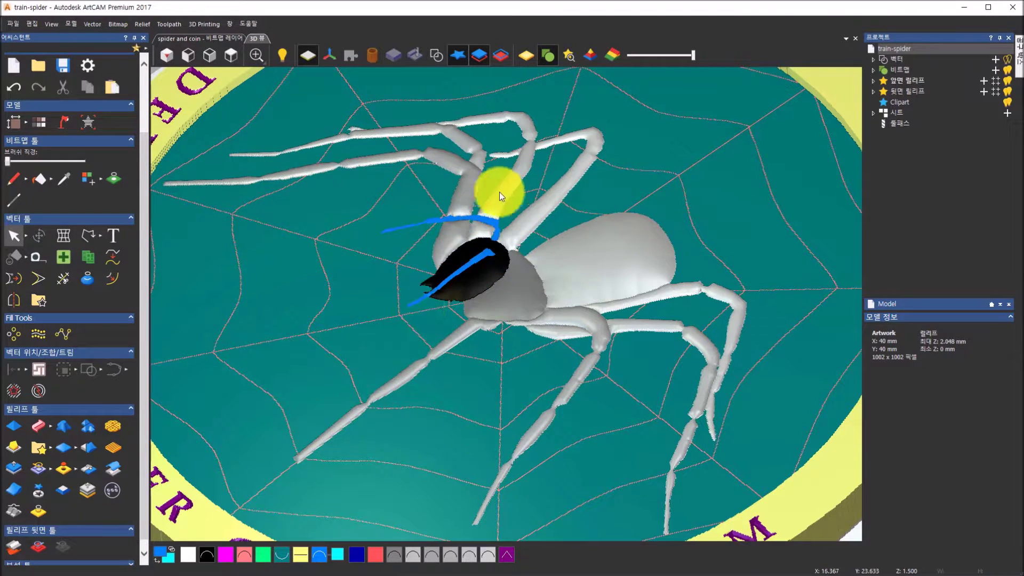
pyautogui.scroll(3, 475, 258)
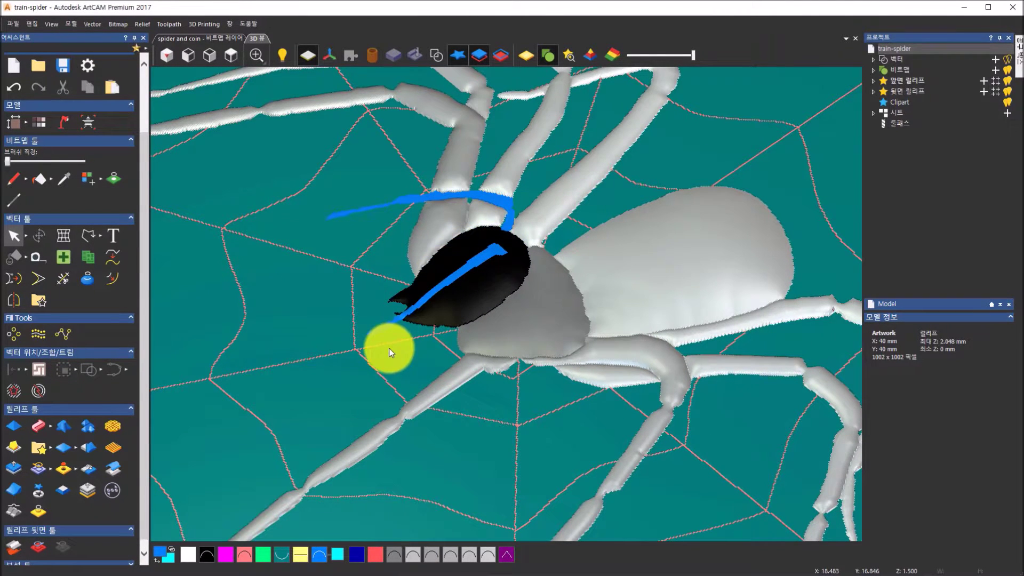
pyautogui.doubleClick(318, 557)
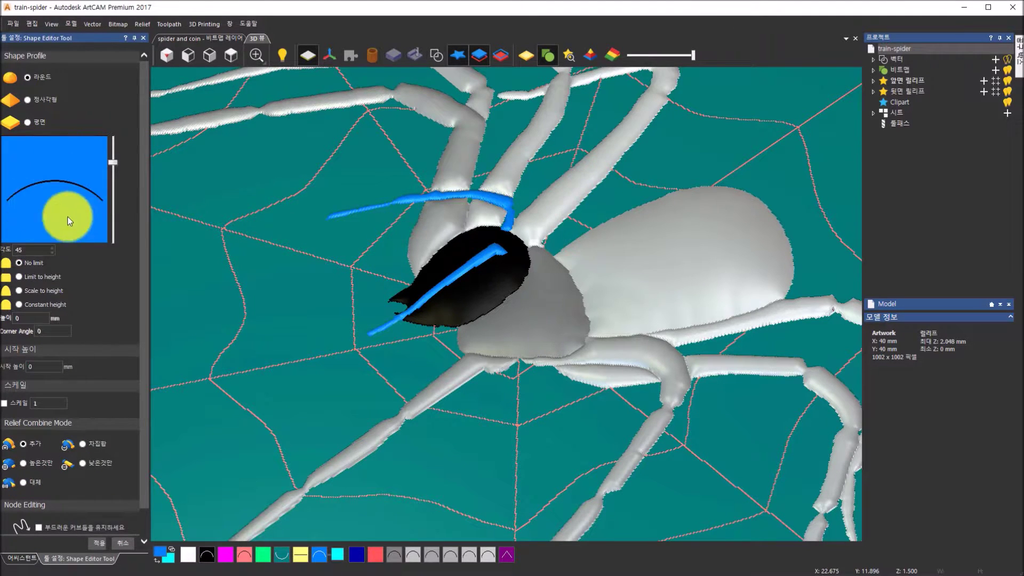
pyautogui.moveTo(549, 291); pyautogui.dragTo(444, 253)
pyautogui.scroll(5, 445, 253)
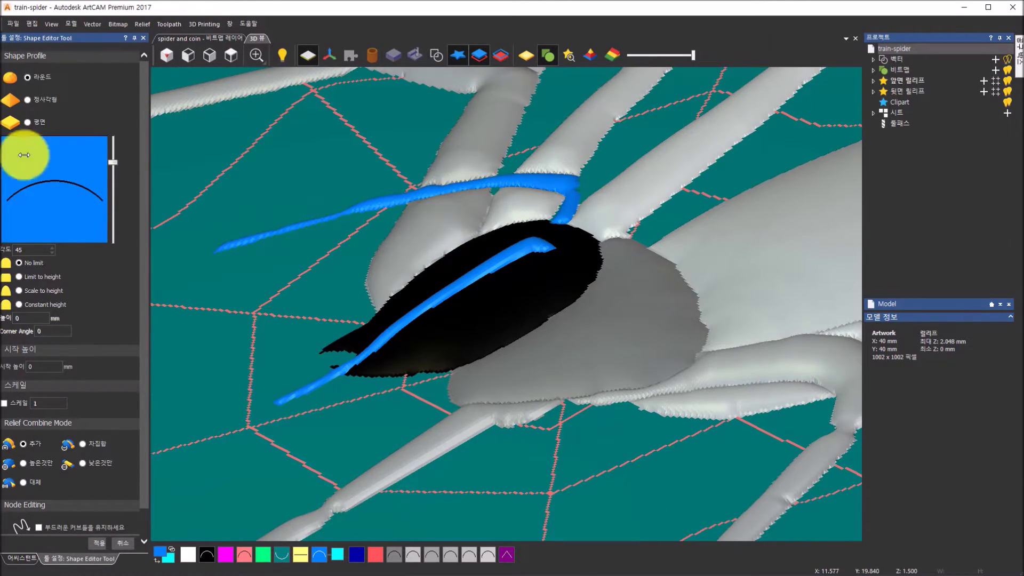
pyautogui.moveTo(114, 162)
pyautogui.mouseDown()
pyautogui.moveTo(116, 153)
pyautogui.moveTo(117, 167)
pyautogui.mouseUp()
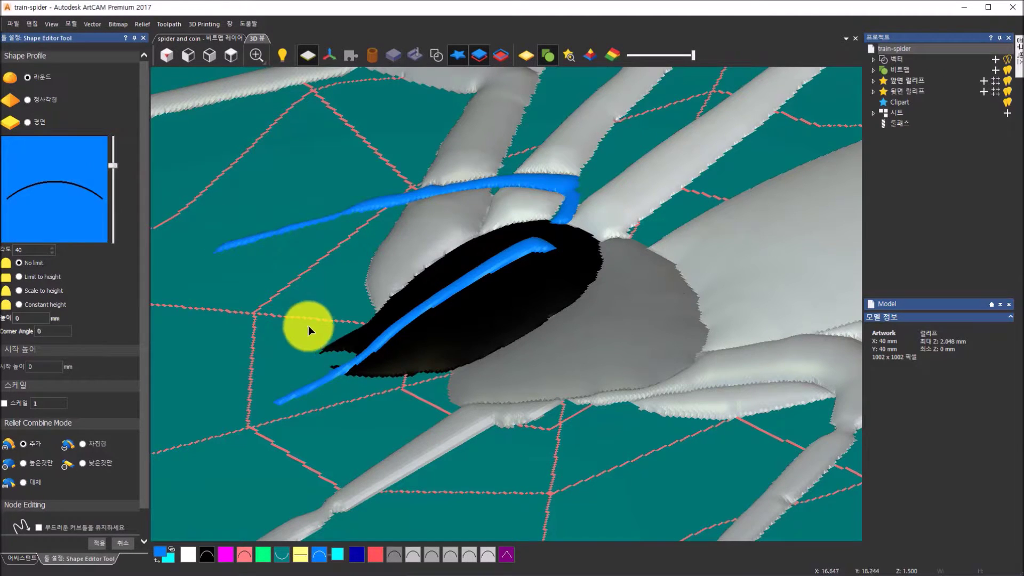
pyautogui.click(33, 249)
pyautogui.write('45')
pyautogui.press('Return')
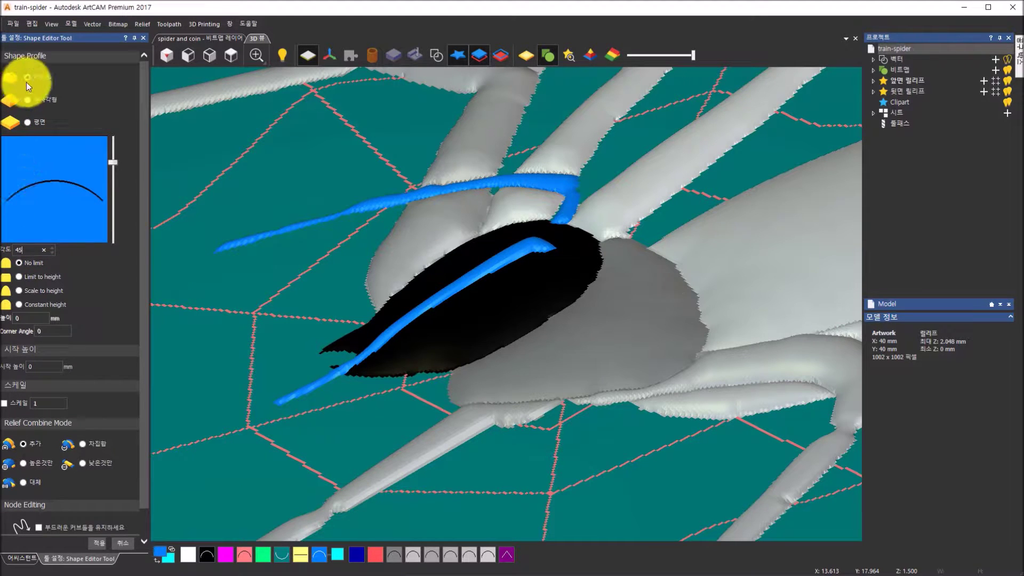
pyautogui.click(101, 548)
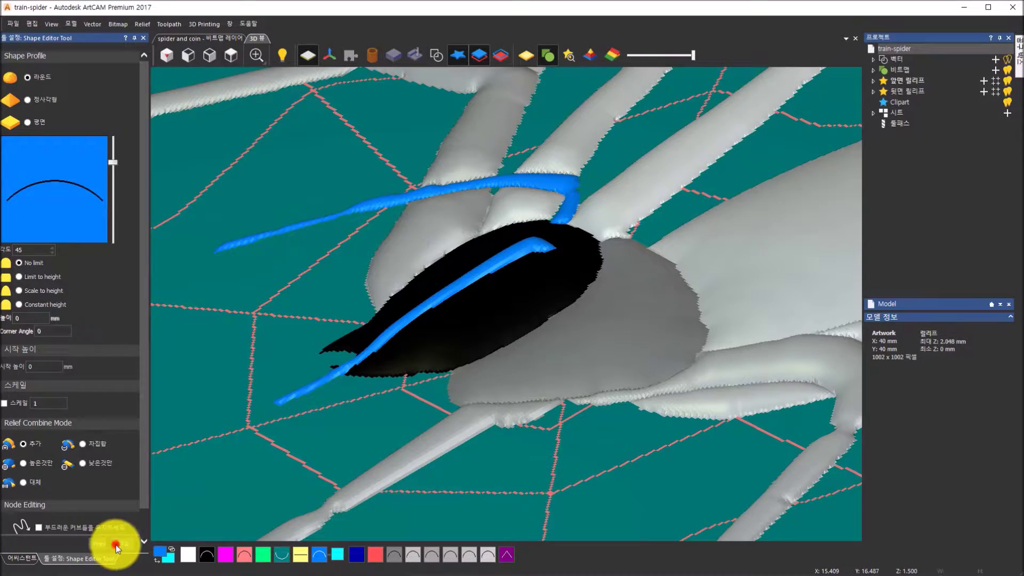
pyautogui.click(117, 546)
# Step: Examine the whole coin relief as shaded material, and switch back to the bitmap colours
pyautogui.scroll(-4, 320, 460)
pyautogui.scroll(-5, 319, 459)
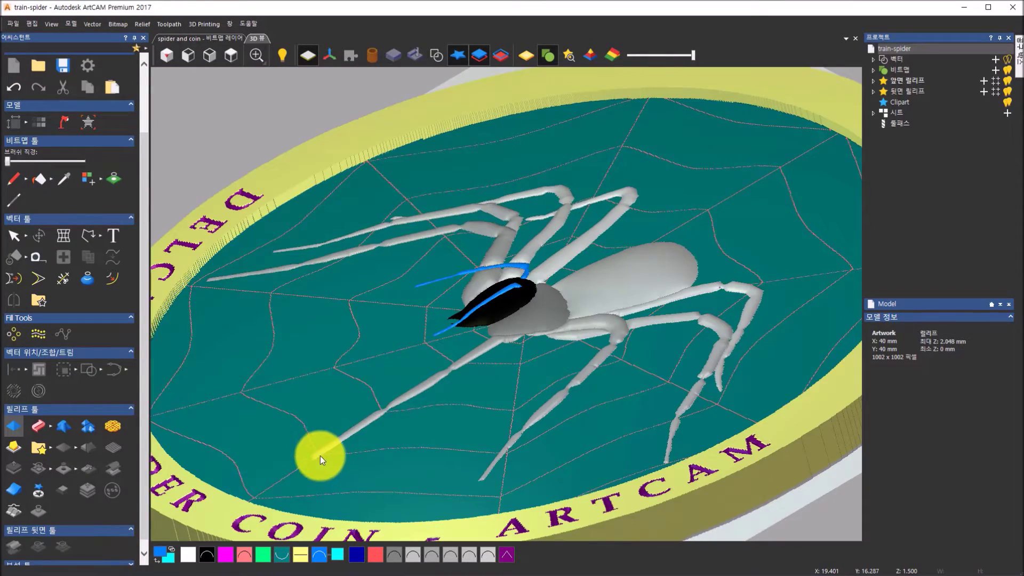
pyautogui.scroll(1, 574, 375)
pyautogui.scroll(1, 574, 376)
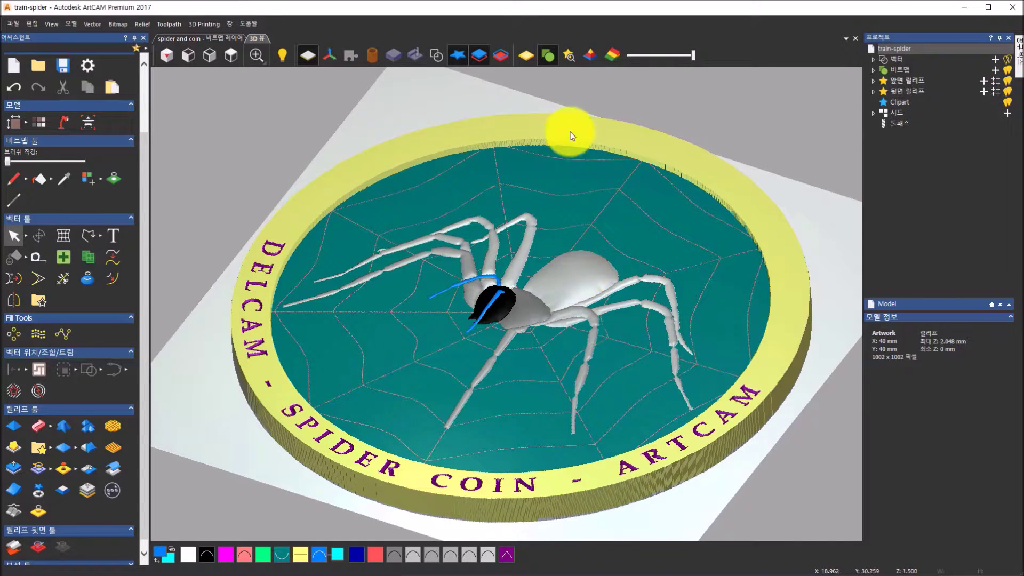
pyautogui.click(533, 59)
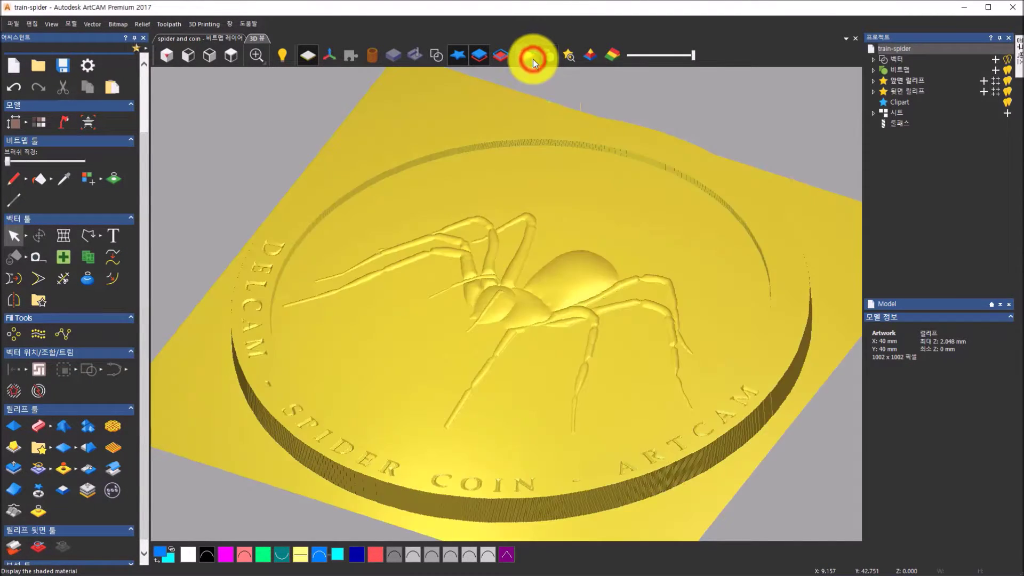
pyautogui.moveTo(654, 401); pyautogui.dragTo(280, 295)
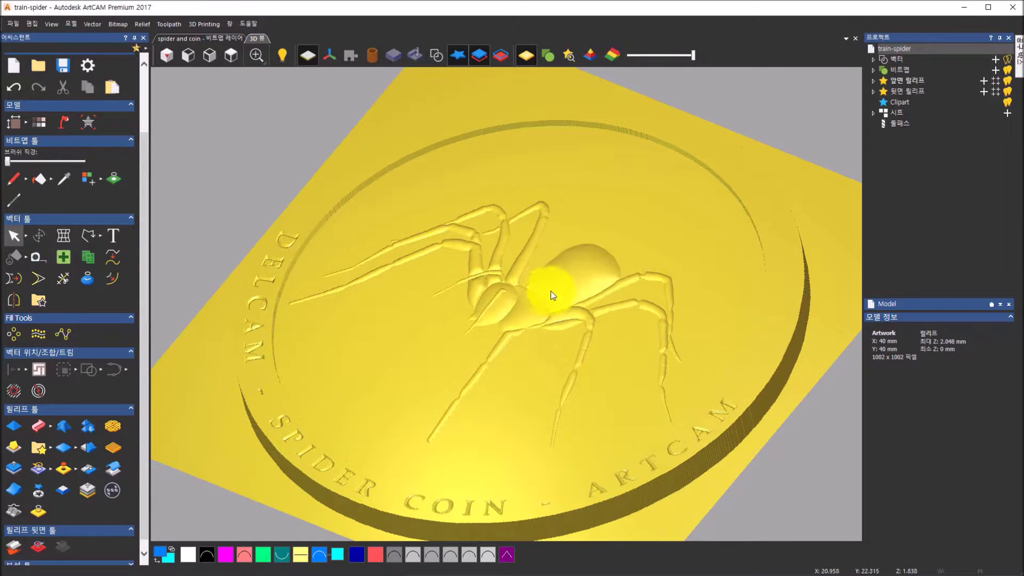
pyautogui.click(556, 58)
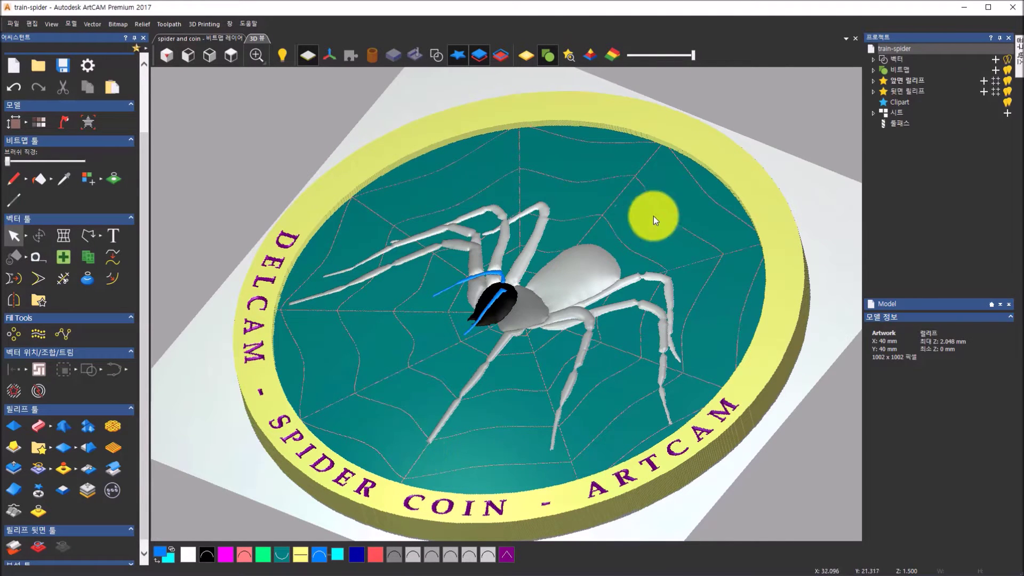
# Step: Add a concave round shape of -10 degrees to the relief for the teal areas between the web lines
pyautogui.click(409, 408)
pyautogui.scroll(1, 409, 408)
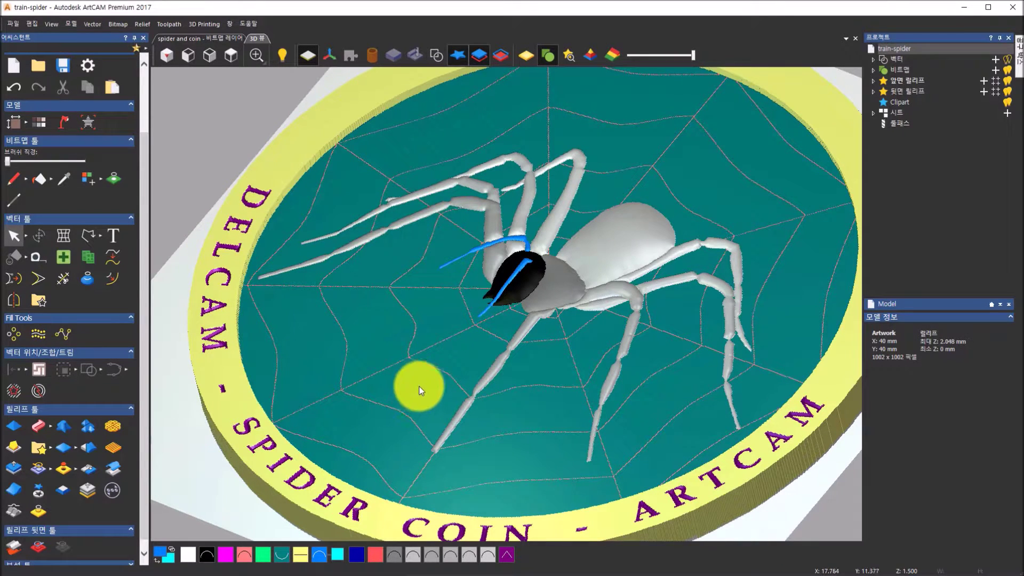
pyautogui.scroll(4, 426, 363)
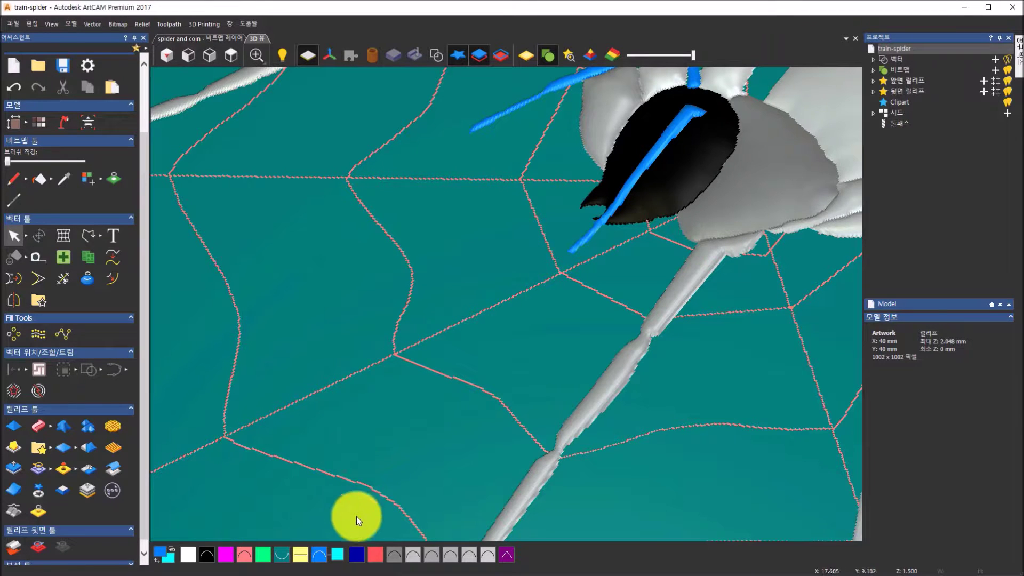
pyautogui.click(281, 556)
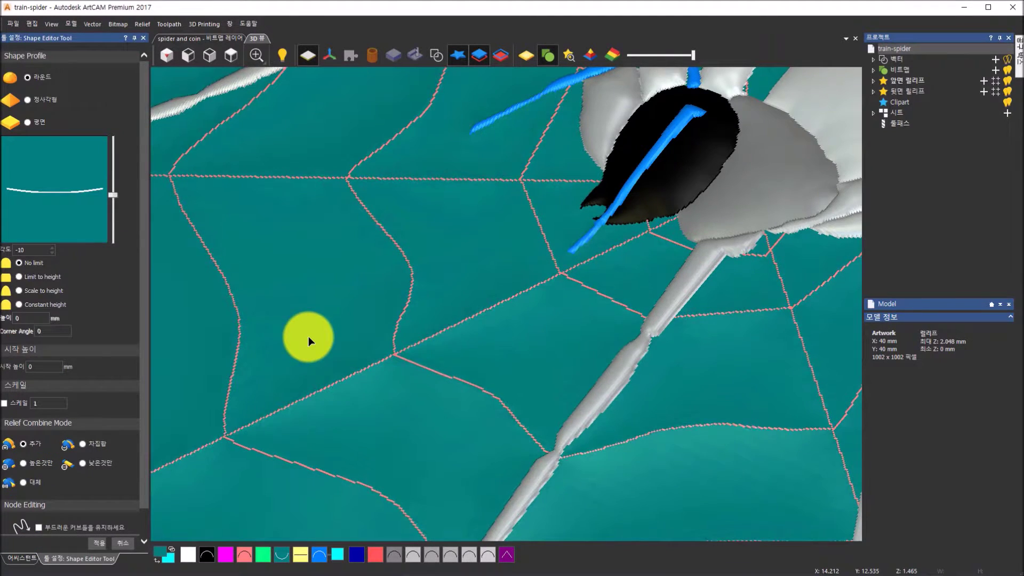
pyautogui.scroll(-5, 308, 336)
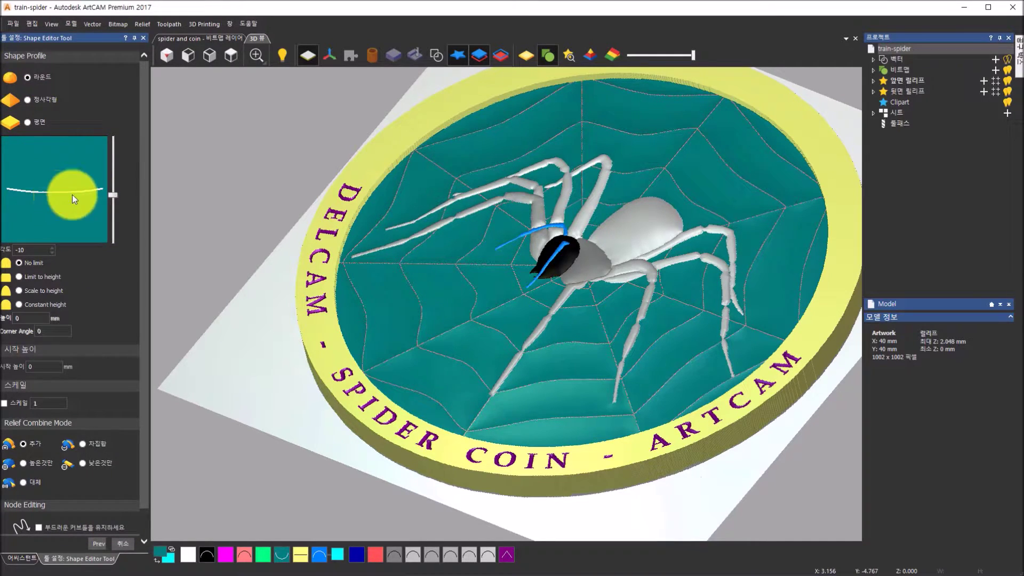
pyautogui.click(118, 546)
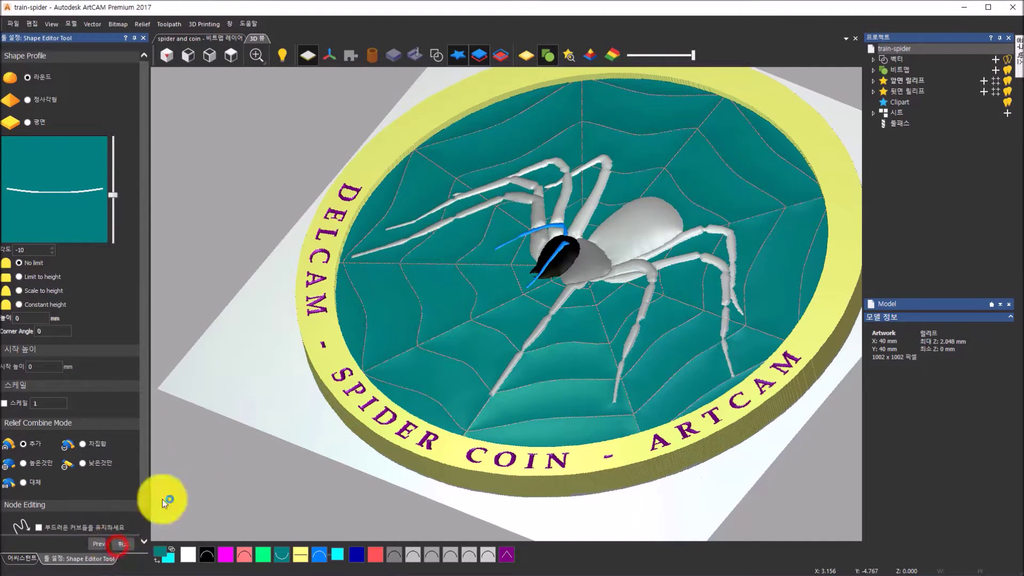
# Step: Display the relief as shaded material and examine the hollowed web and the spider from several angles
pyautogui.click(527, 57)
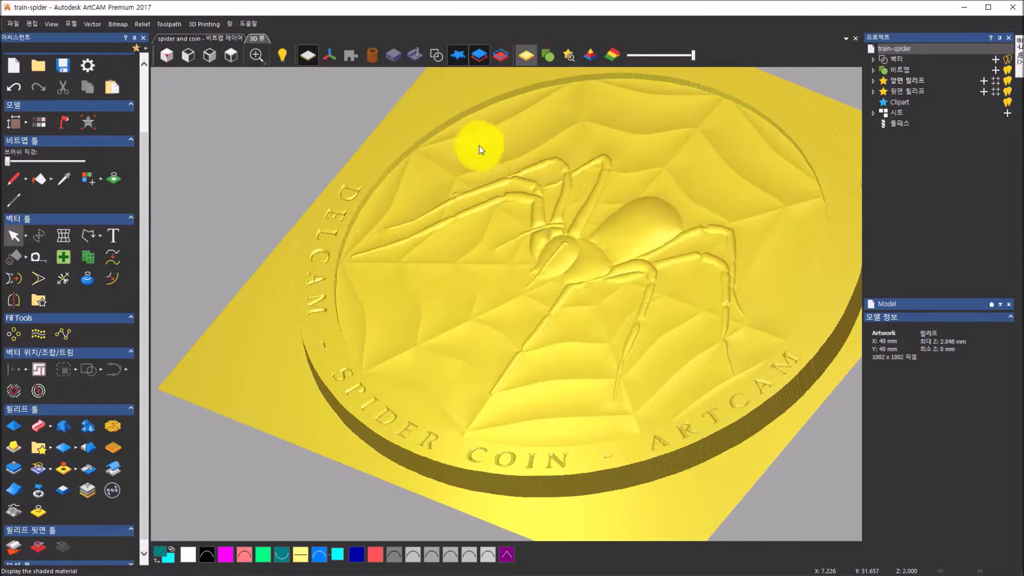
pyautogui.moveTo(496, 192); pyautogui.dragTo(581, 178)
pyautogui.scroll(3, 513, 319)
pyautogui.moveTo(512, 318); pyautogui.dragTo(705, 198)
pyautogui.moveTo(607, 231); pyautogui.dragTo(425, 217)
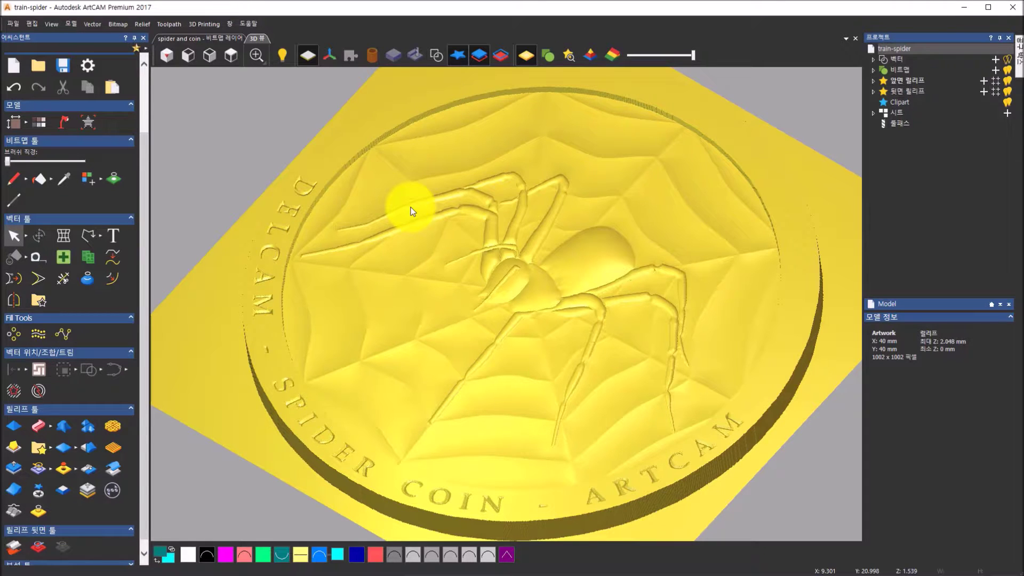
# Step: Hide the zero plane around the coin and return the relief display to the bitmap colours
pyautogui.click(303, 54)
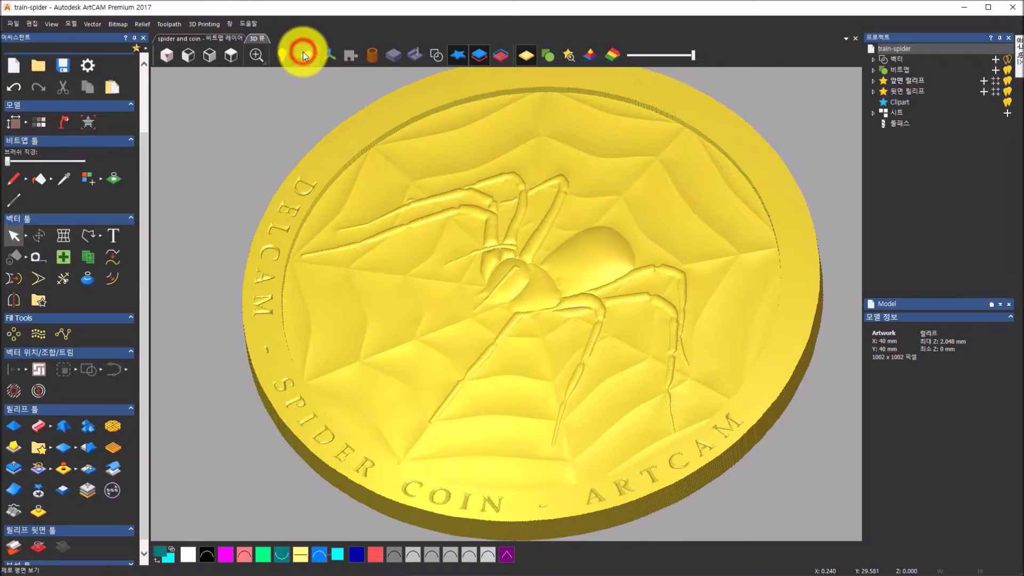
pyautogui.moveTo(481, 334); pyautogui.dragTo(515, 280)
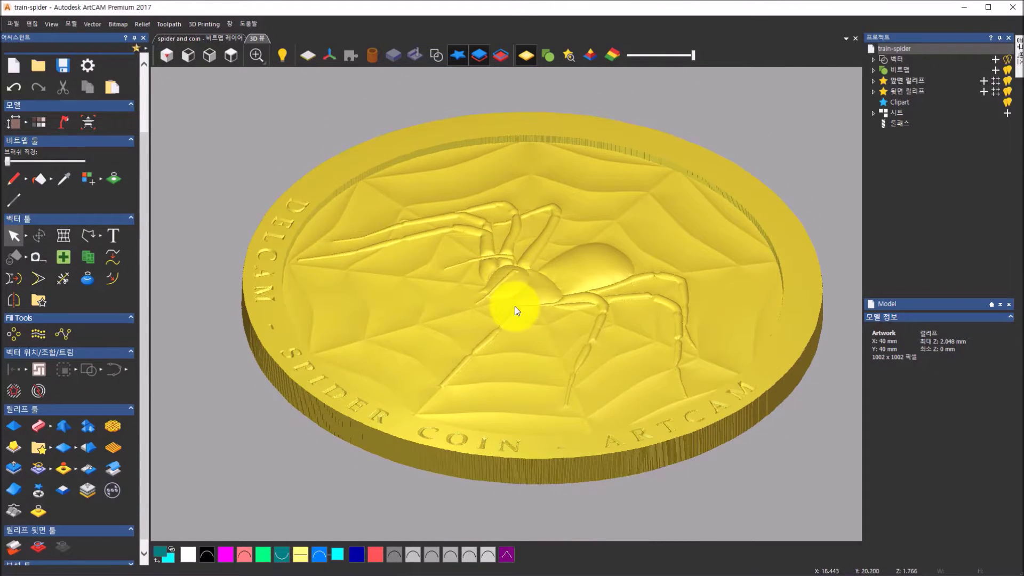
pyautogui.moveTo(515, 307); pyautogui.dragTo(510, 343)
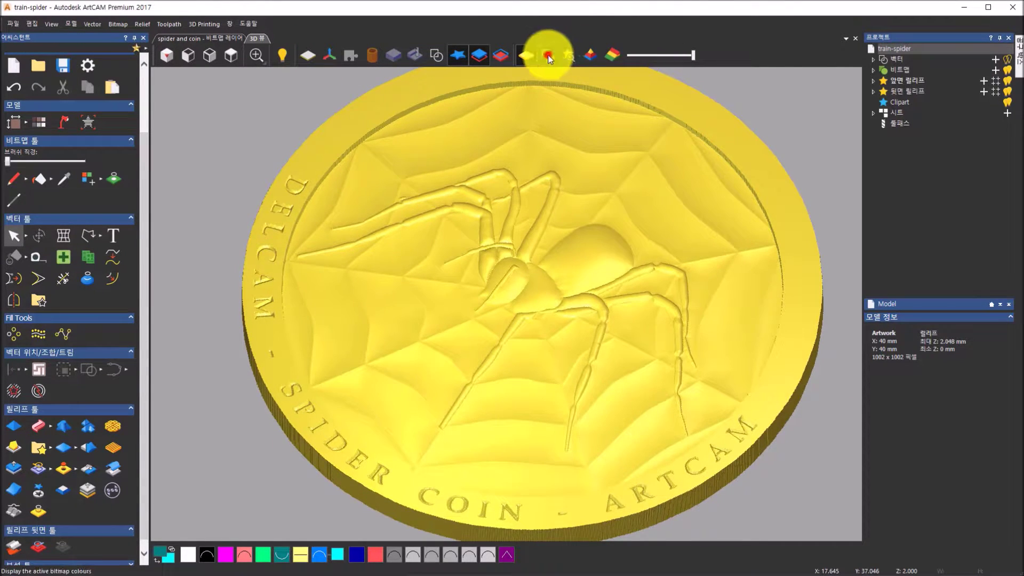
pyautogui.click(548, 55)
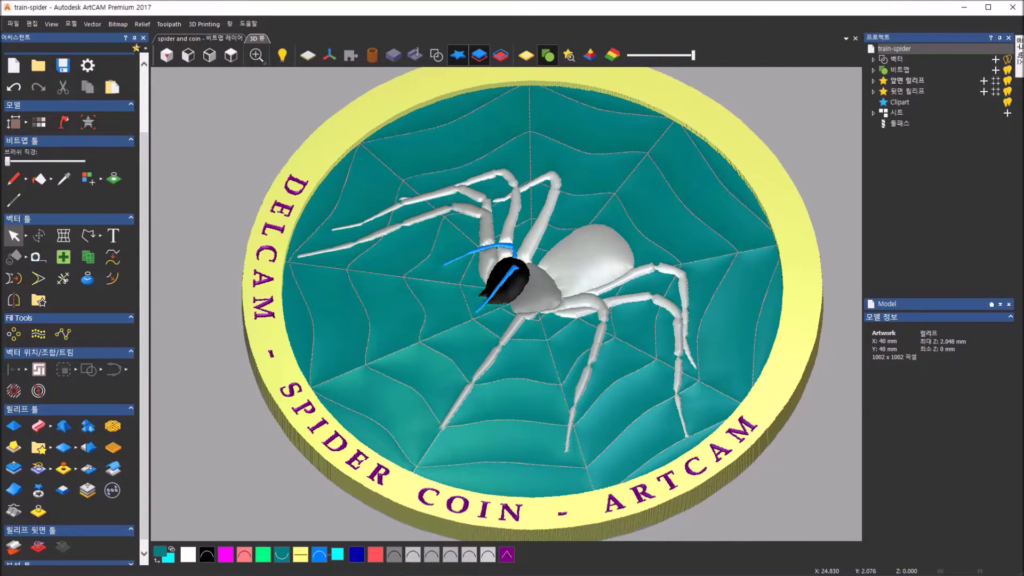
# Step: Switch to the Photos app to view the toucan example slide, and return to ArtCAM
pyautogui.click(460, 575)
pyautogui.click(554, 560)
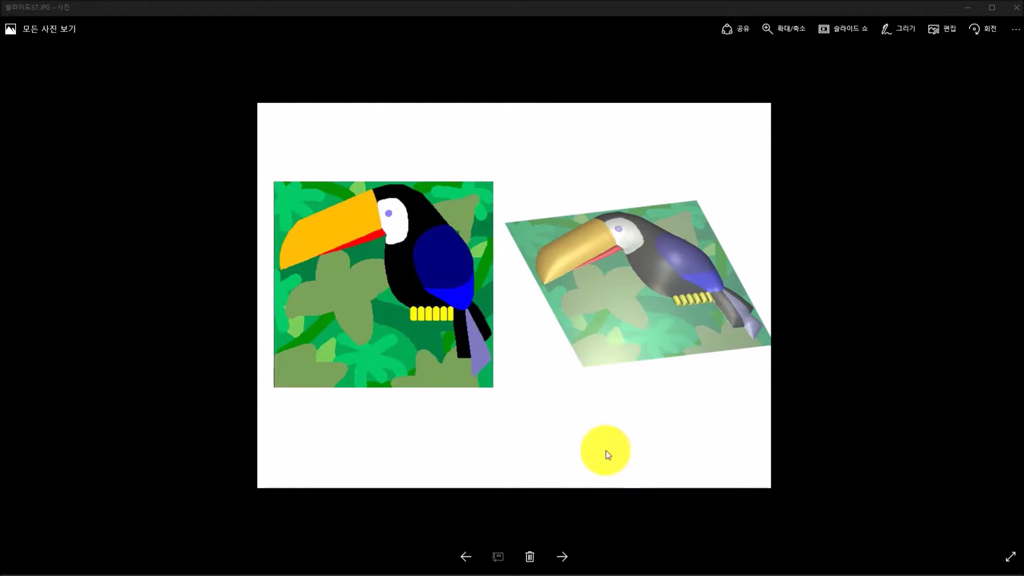
pyautogui.click(481, 575)
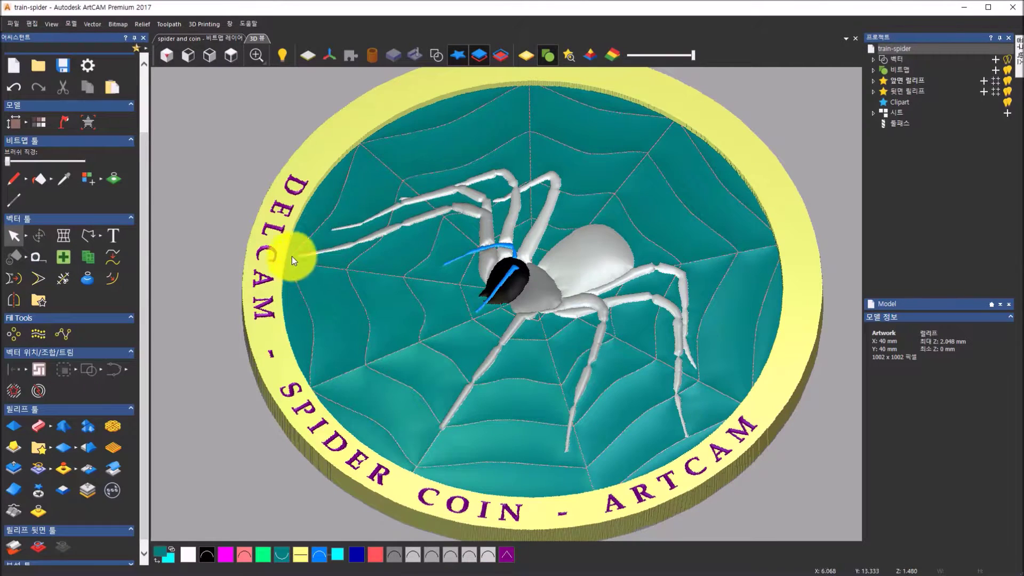
# Step: Close the train-spider model without saving the changes
pyautogui.click(213, 38)
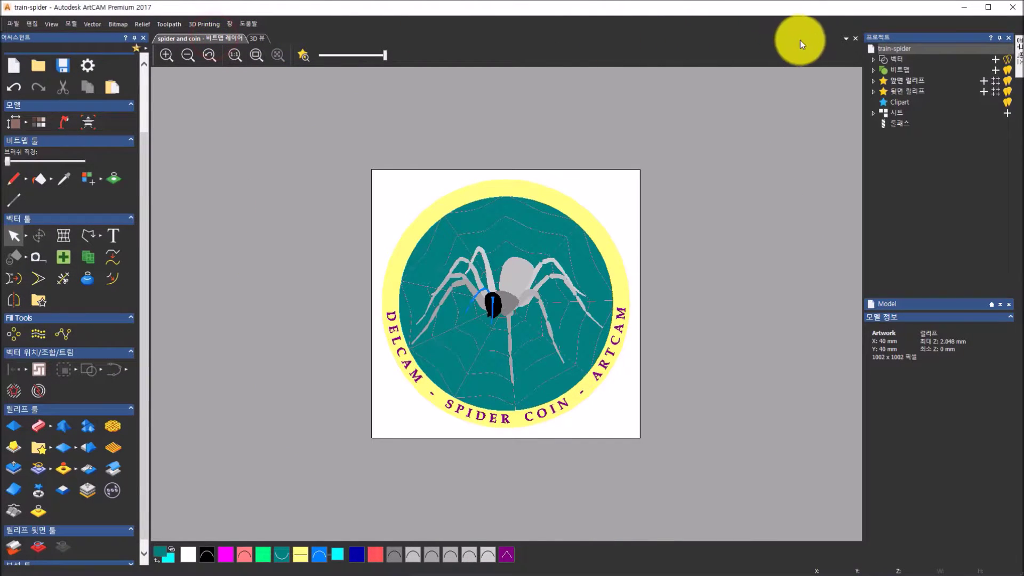
pyautogui.click(856, 38)
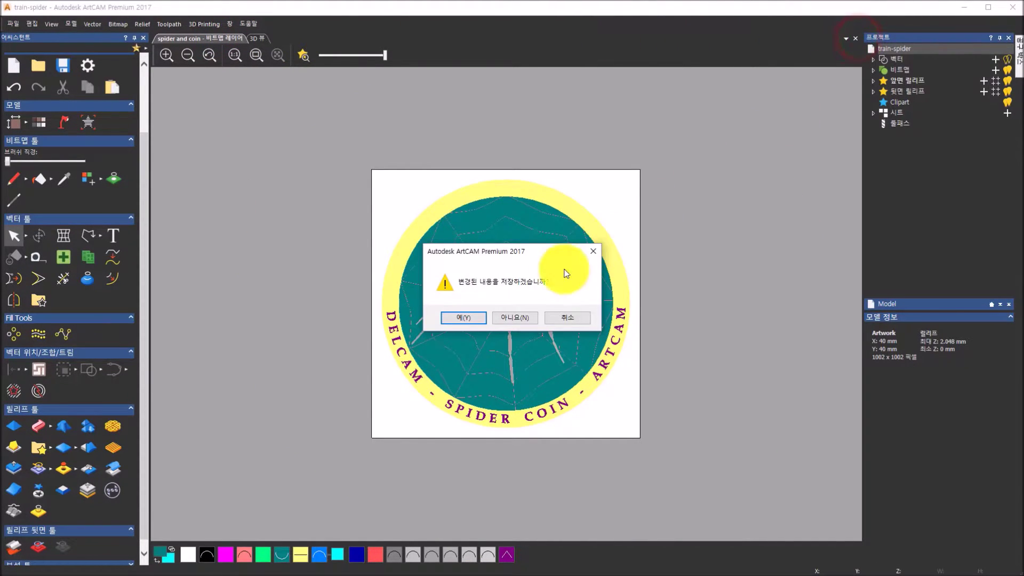
pyautogui.click(521, 318)
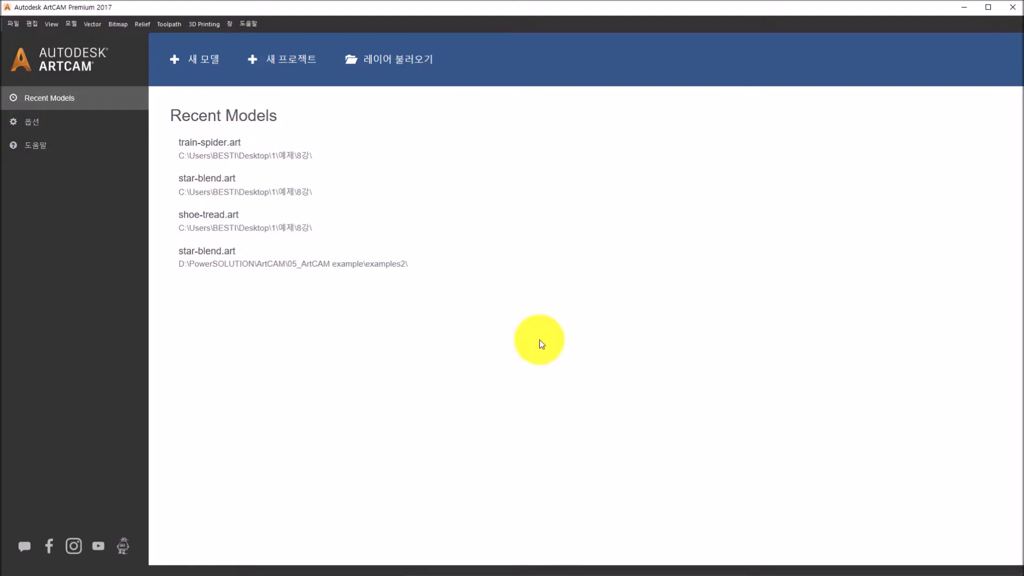
# Step: Open the toucan.gif image from the 8강 example folder as a new model
pyautogui.click(430, 63)
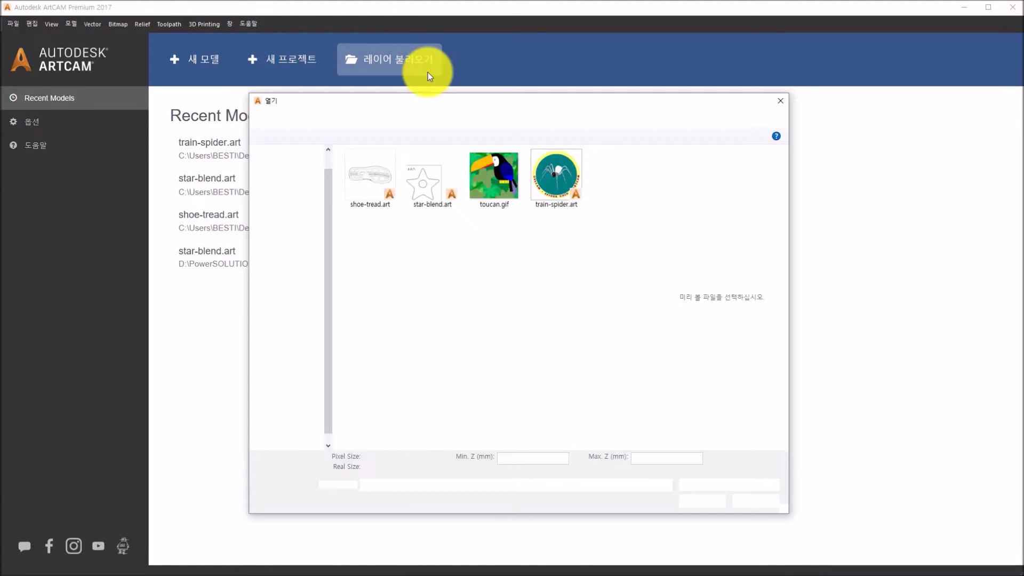
pyautogui.click(489, 172)
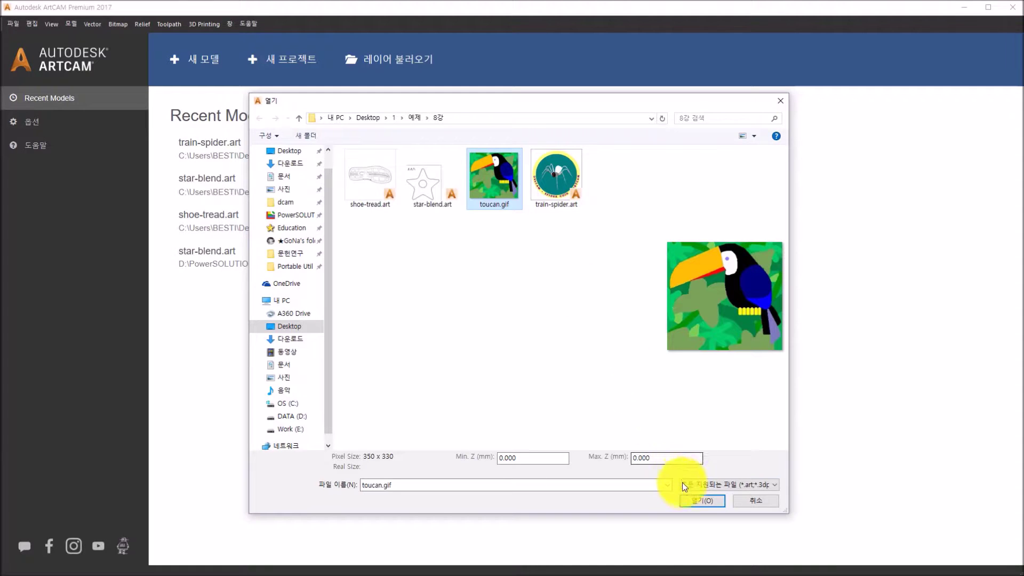
pyautogui.click(689, 500)
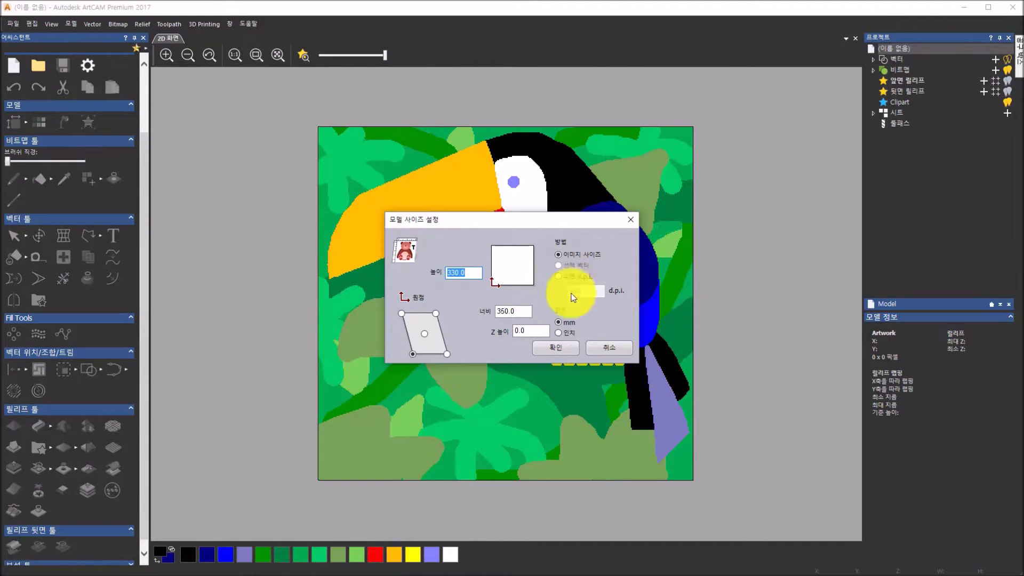
# Step: Create the toucan model with a height of 100 mm and a centred origin, and display its zero plane in 3D
pyautogui.write('100')
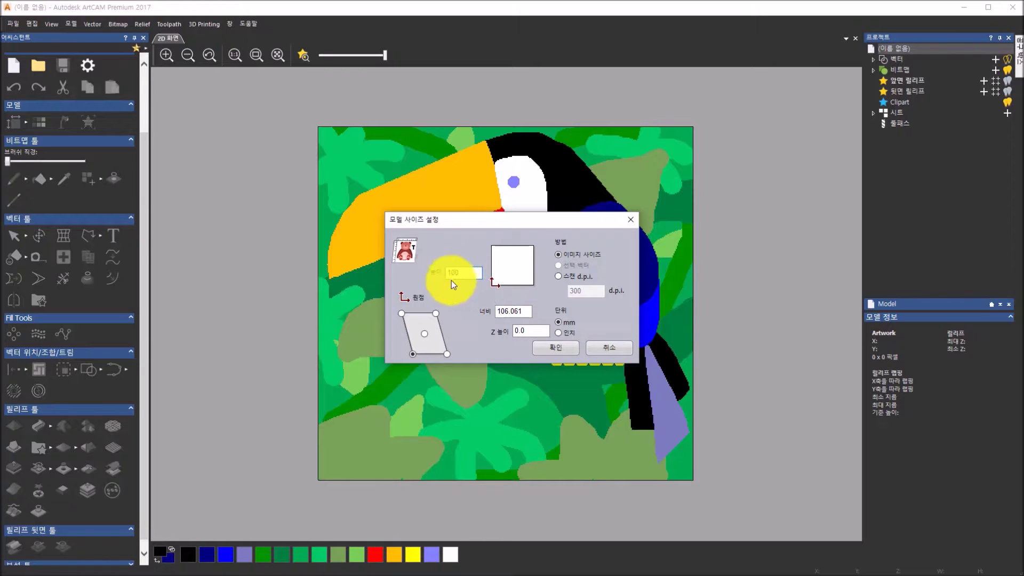
pyautogui.click(423, 335)
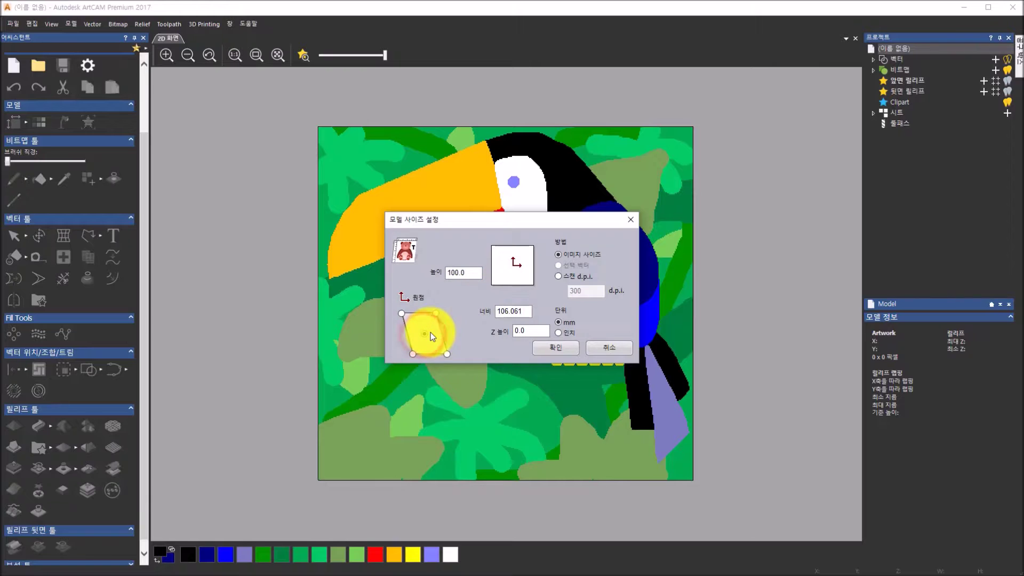
pyautogui.click(569, 345)
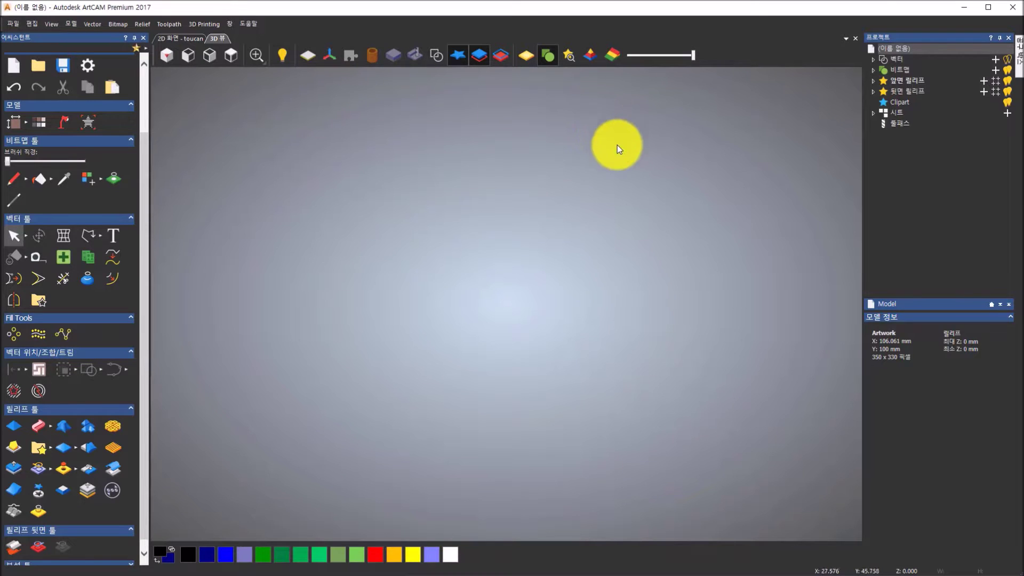
pyautogui.click(310, 54)
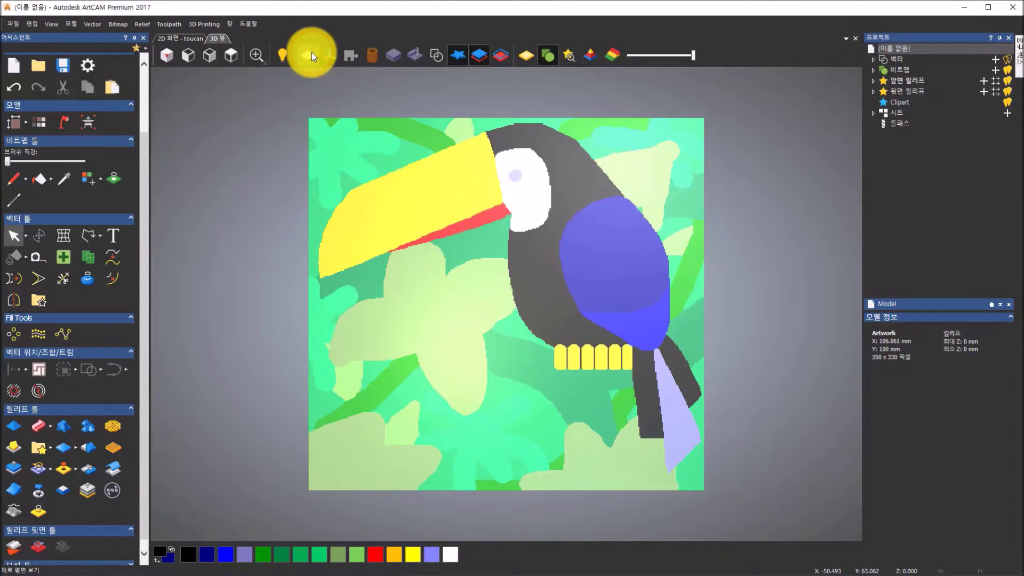
# Step: Make dark green the primary colour and link the other five green shades to it so the background becomes one colour
pyautogui.moveTo(539, 367); pyautogui.dragTo(622, 230)
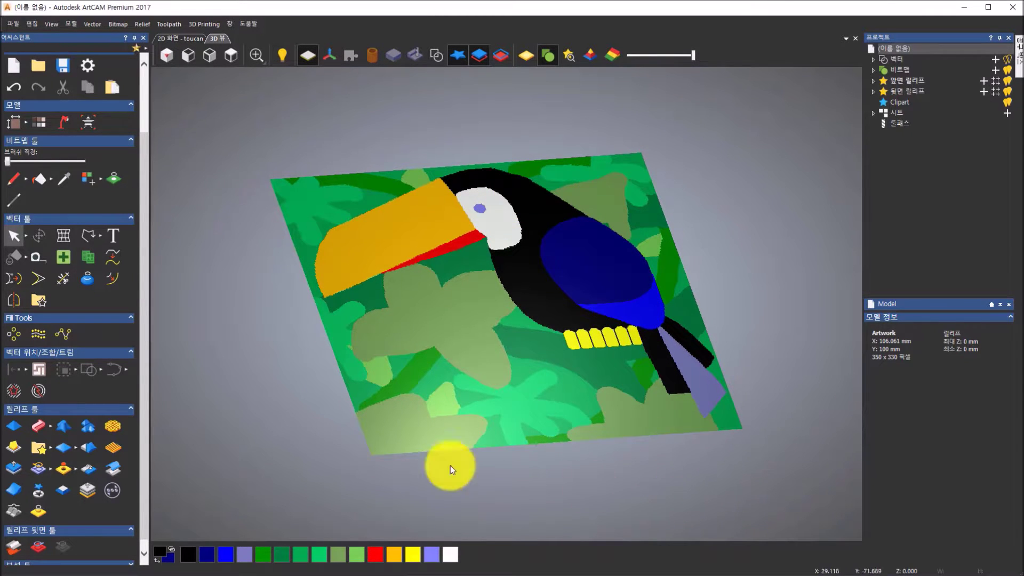
pyautogui.click(547, 56)
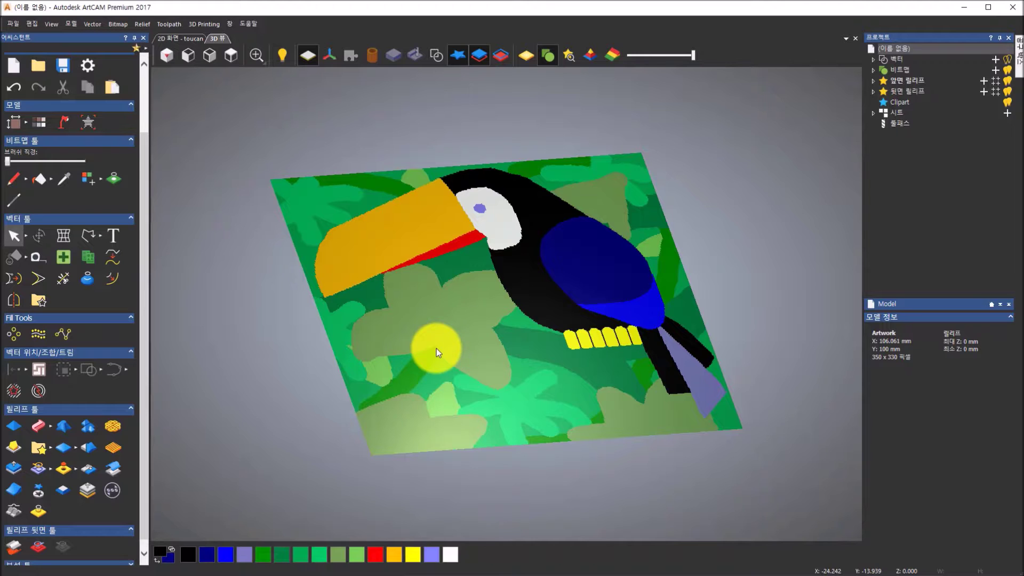
pyautogui.click(269, 555)
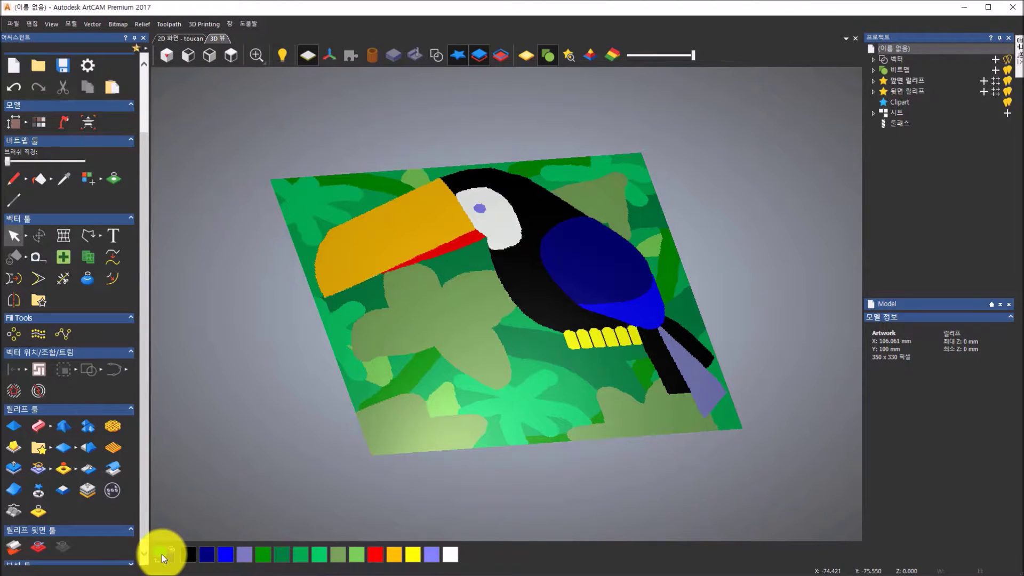
pyautogui.keyDown('shift'); pyautogui.click(284, 560); pyautogui.keyUp('shift')
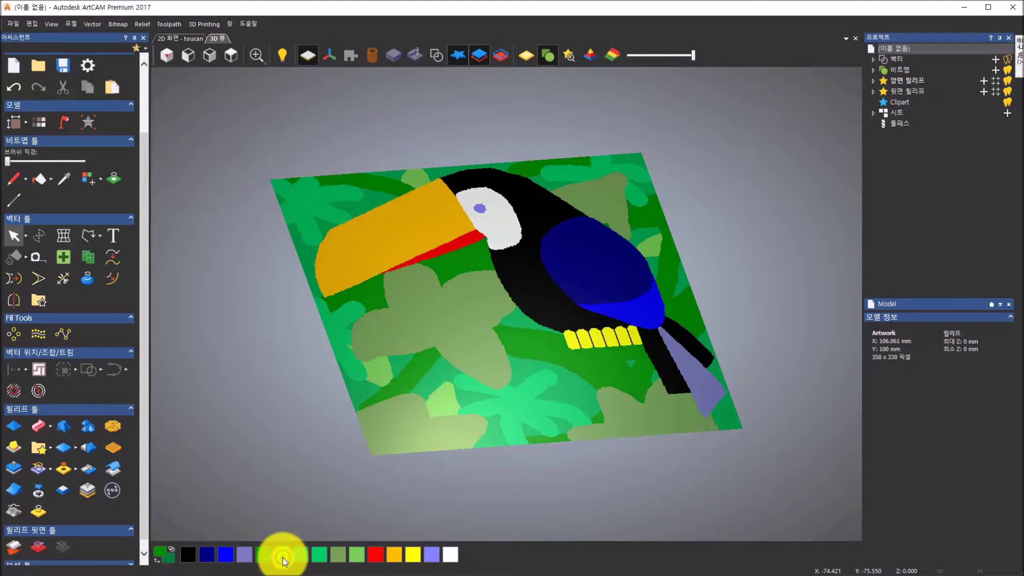
pyautogui.click(296, 557)
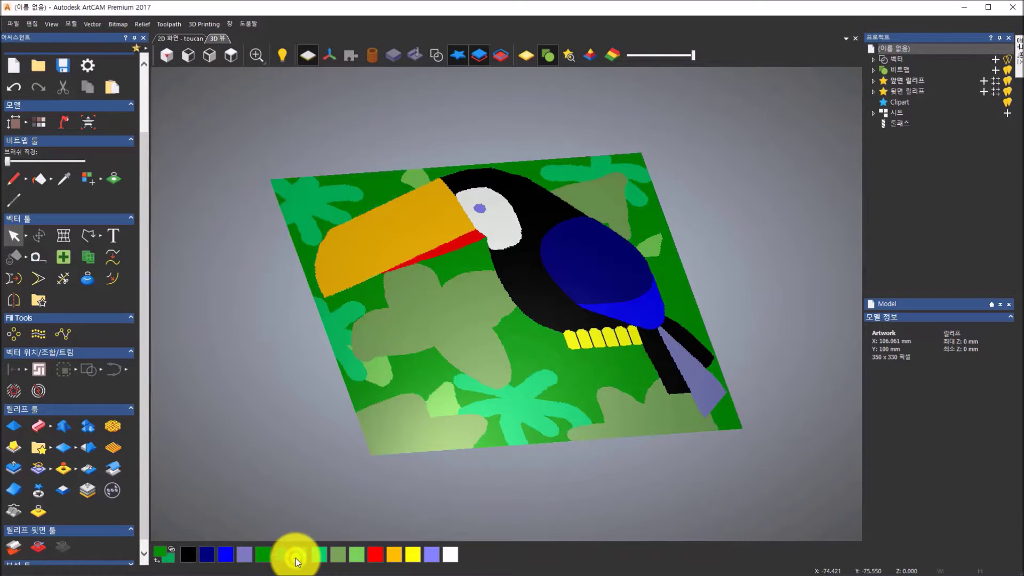
pyautogui.click(321, 557)
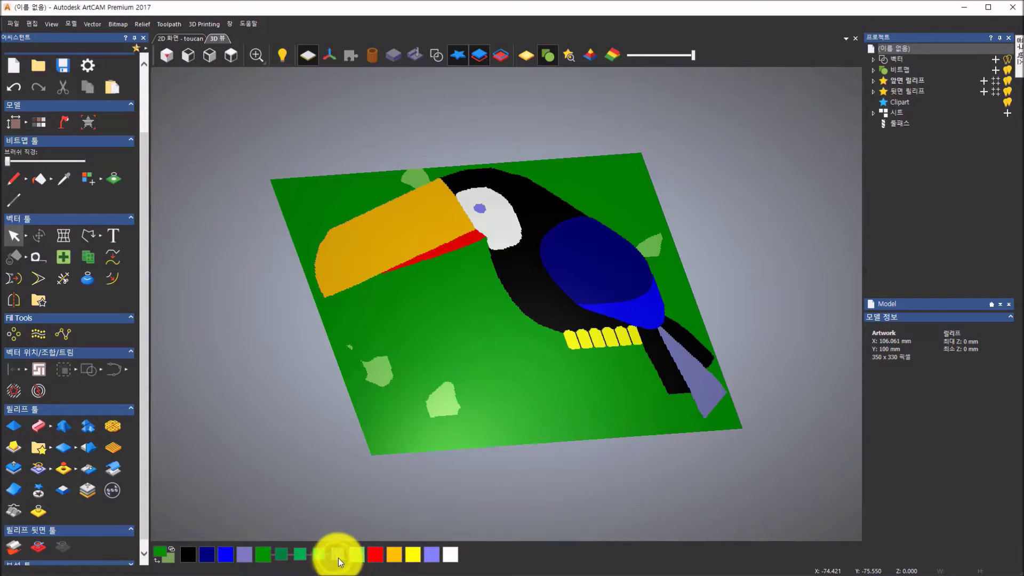
pyautogui.click(359, 557)
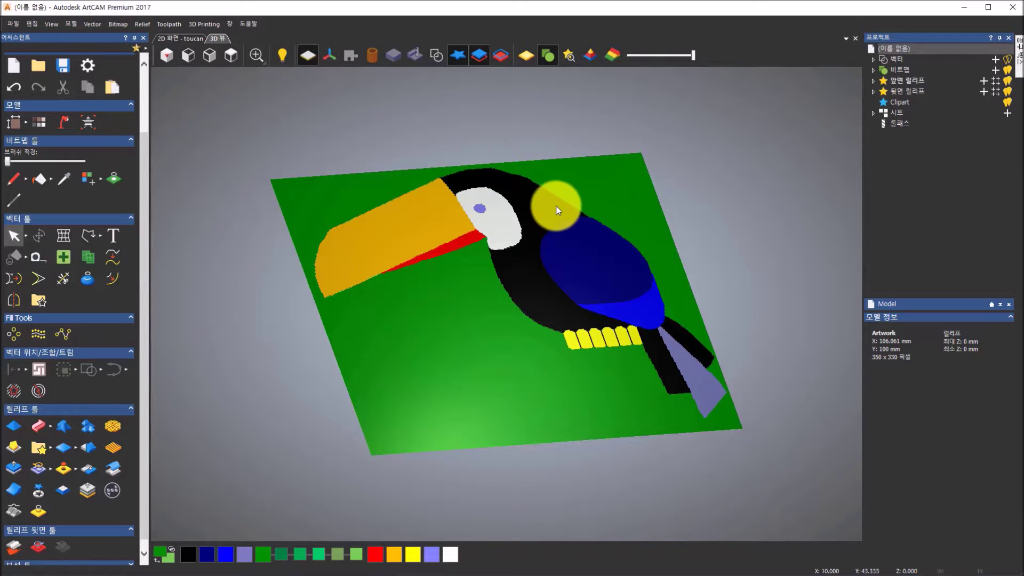
# Step: Link the red of the lower beak and the yellow of the feet to the primary green colour
pyautogui.moveTo(560, 232); pyautogui.dragTo(523, 284)
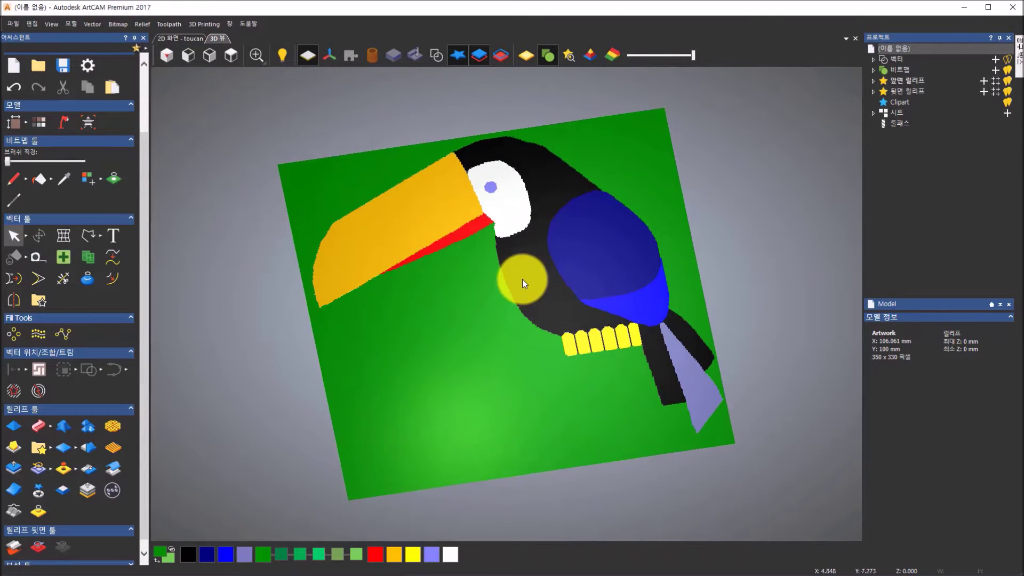
pyautogui.scroll(2, 478, 231)
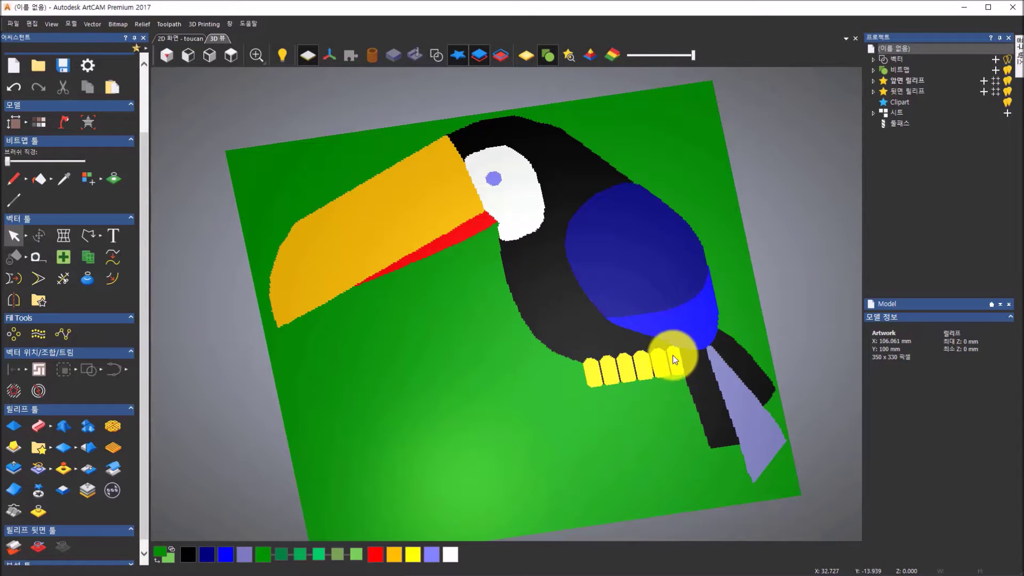
pyautogui.keyDown('shift'); pyautogui.click(375, 555); pyautogui.keyUp('shift')
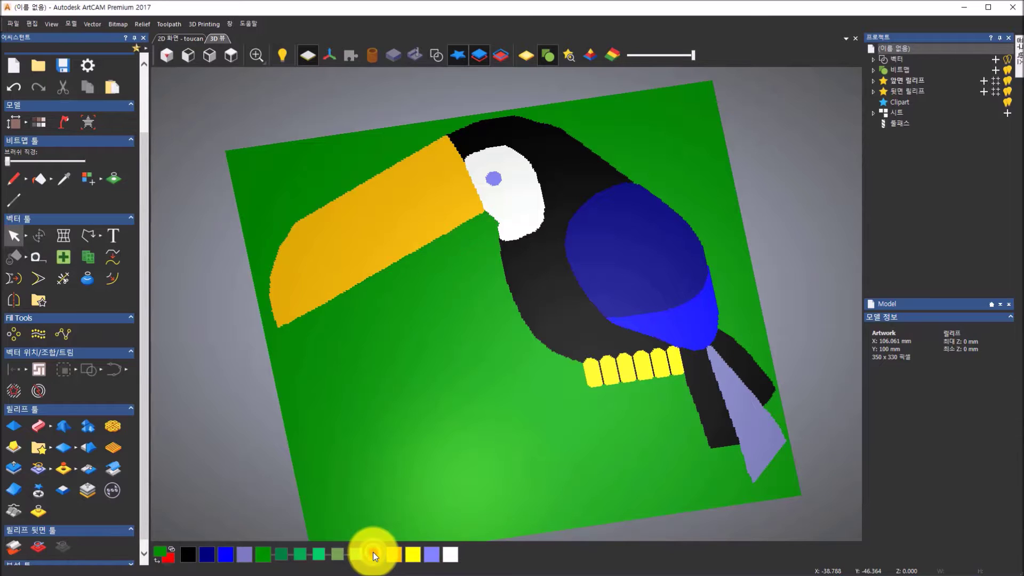
pyautogui.keyDown('shift'); pyautogui.click(415, 554); pyautogui.keyUp('shift')
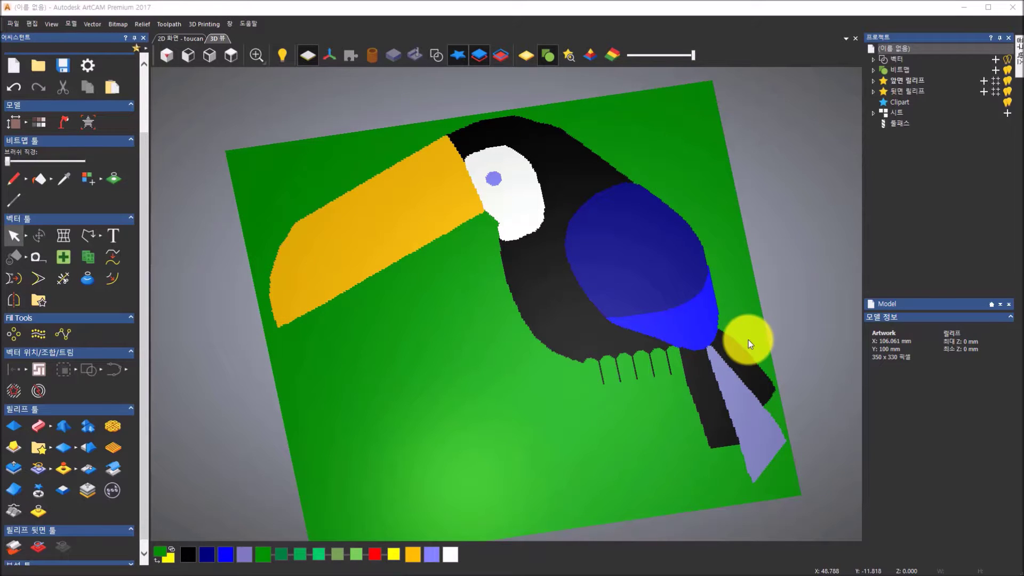
# Step: Create boundary vectors from the primary green with Bitmap to Vector, and display them in 3D over reduced-contrast model colours
pyautogui.click(262, 557)
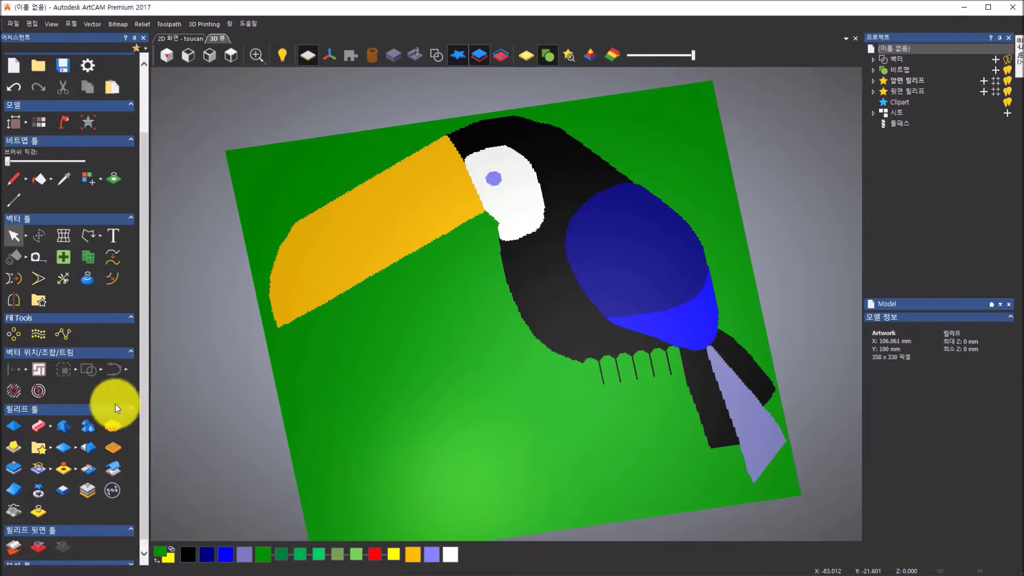
pyautogui.click(113, 176)
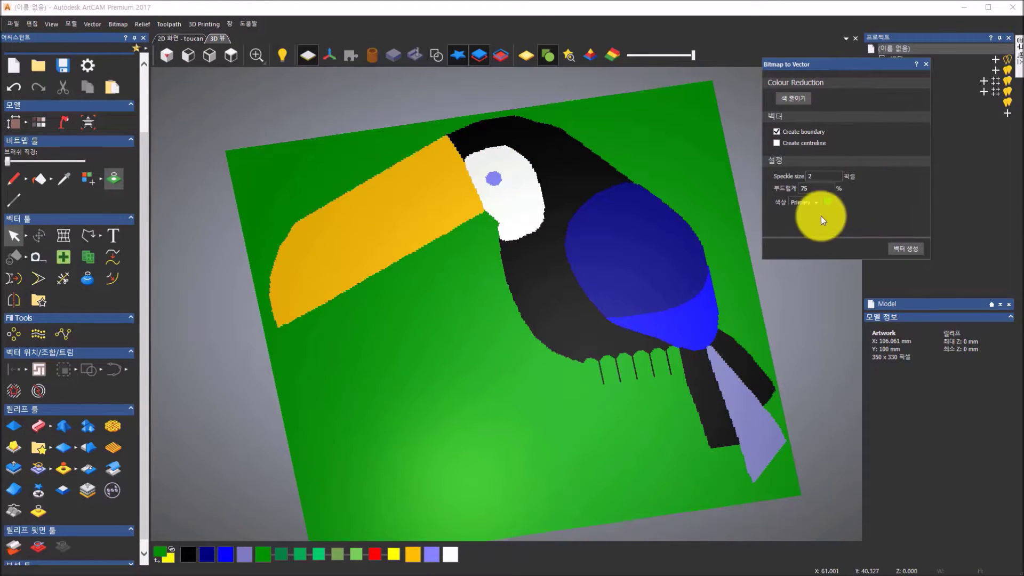
pyautogui.click(902, 251)
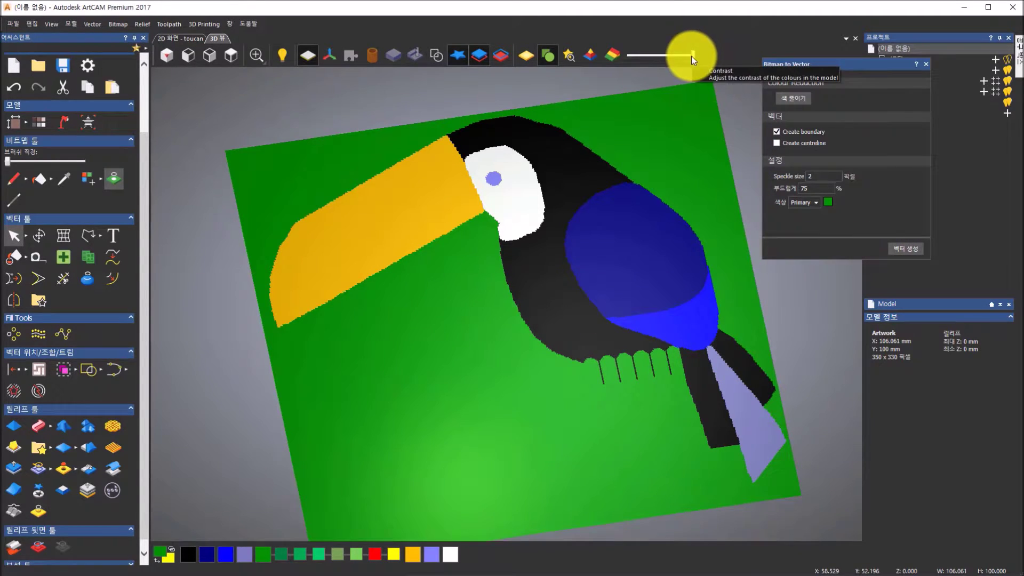
pyautogui.moveTo(691, 56); pyautogui.dragTo(646, 56)
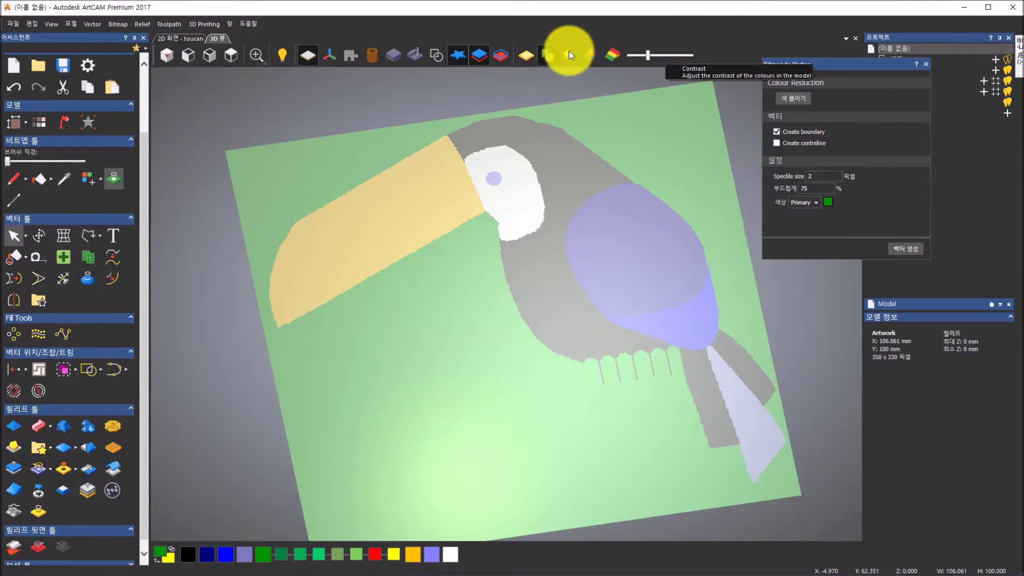
pyautogui.click(440, 55)
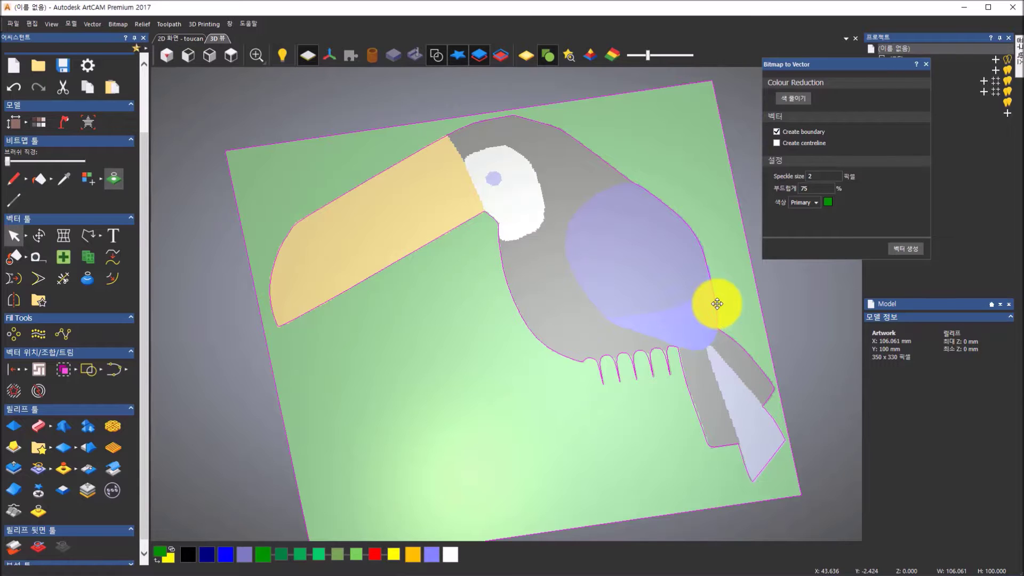
# Step: Delete the outer rectangular boundary vector, keeping the toucan outline, and close the Bitmap to Vector settings
pyautogui.click(729, 119)
pyautogui.click(720, 119)
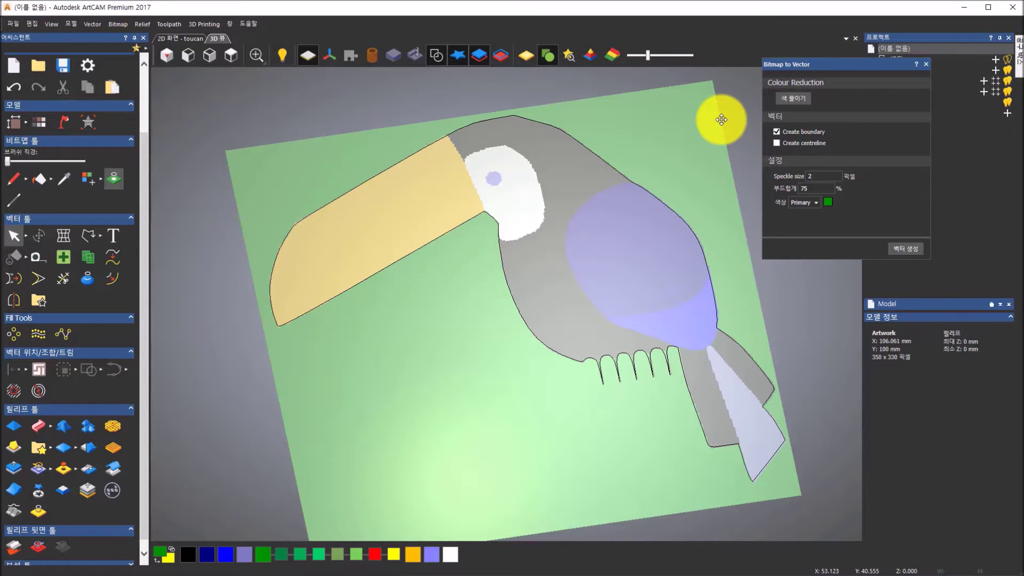
pyautogui.click(819, 73)
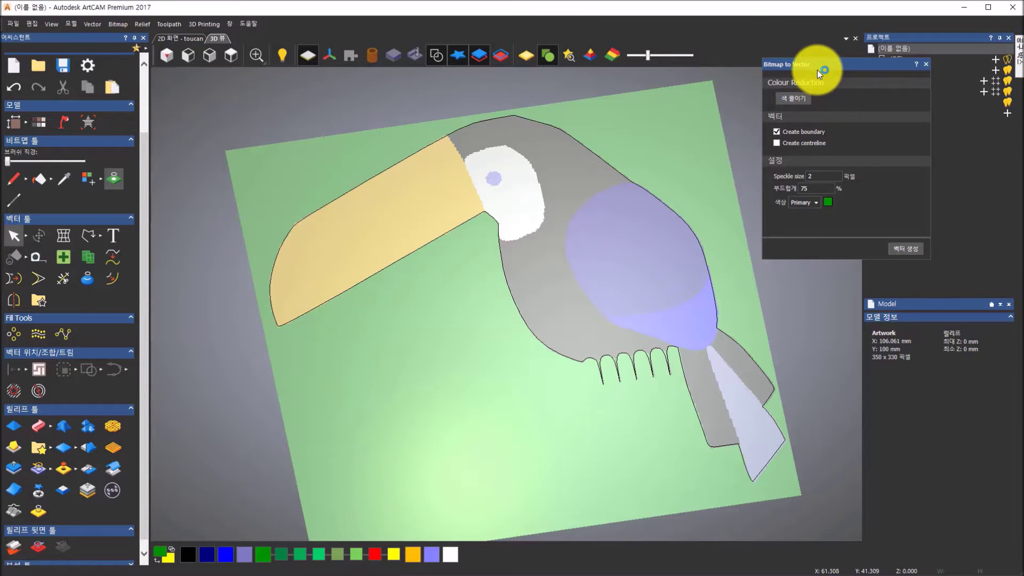
pyautogui.click(929, 65)
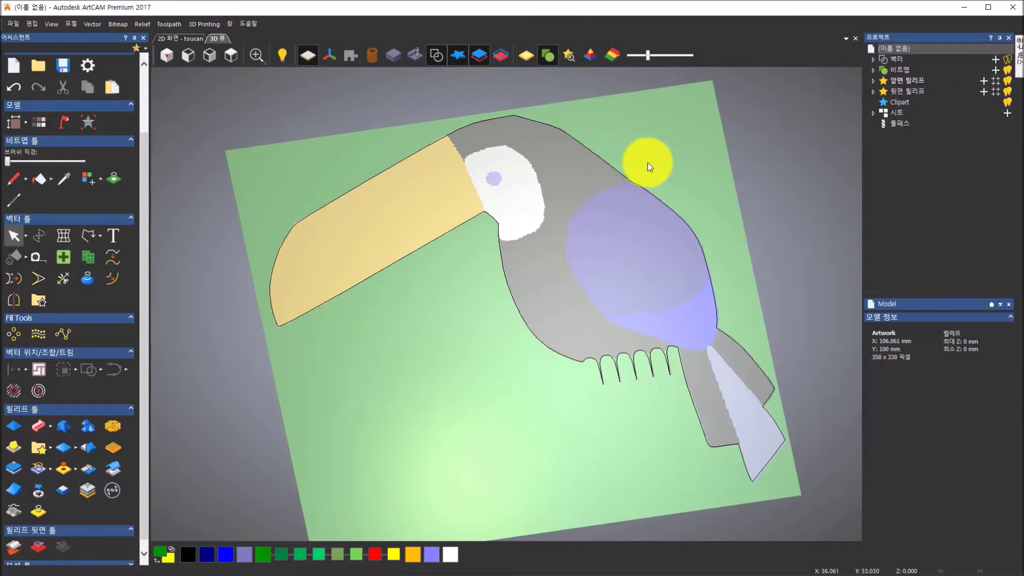
# Step: Add a round Shape Editor relief with a 45-degree angle and no height limit inside the toucan outline
pyautogui.click(626, 179)
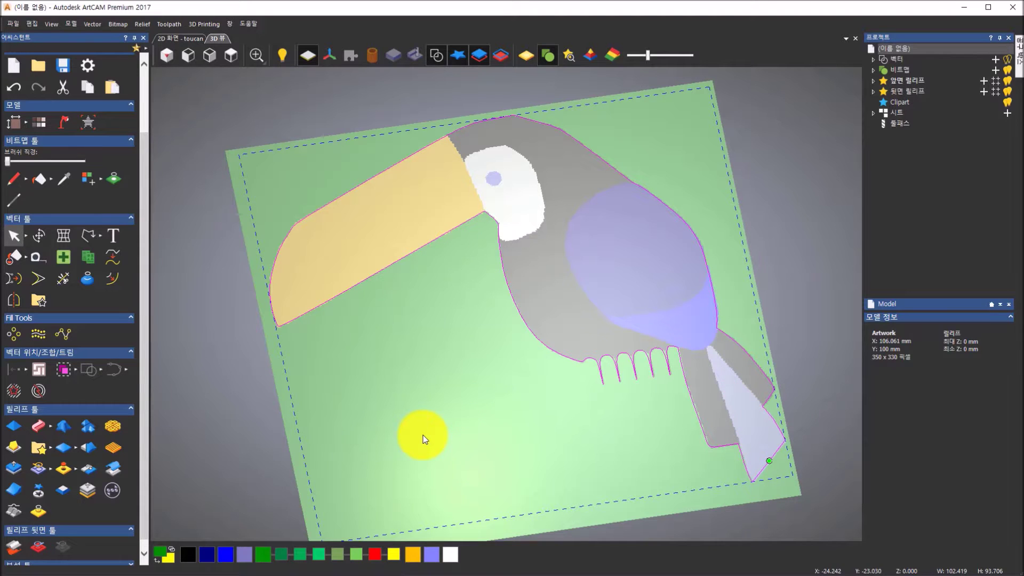
pyautogui.click(14, 431)
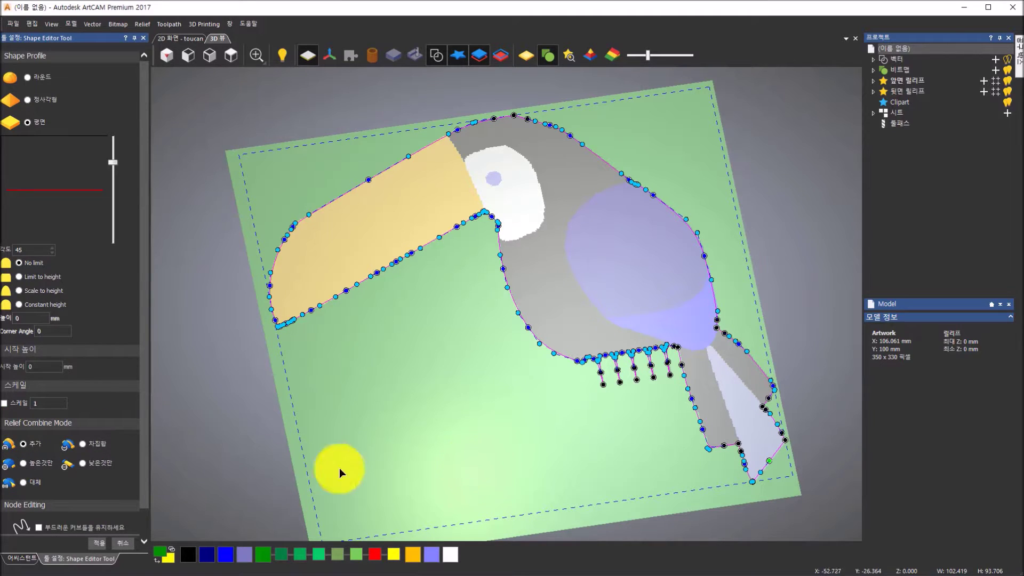
pyautogui.moveTo(507, 444); pyautogui.dragTo(484, 349)
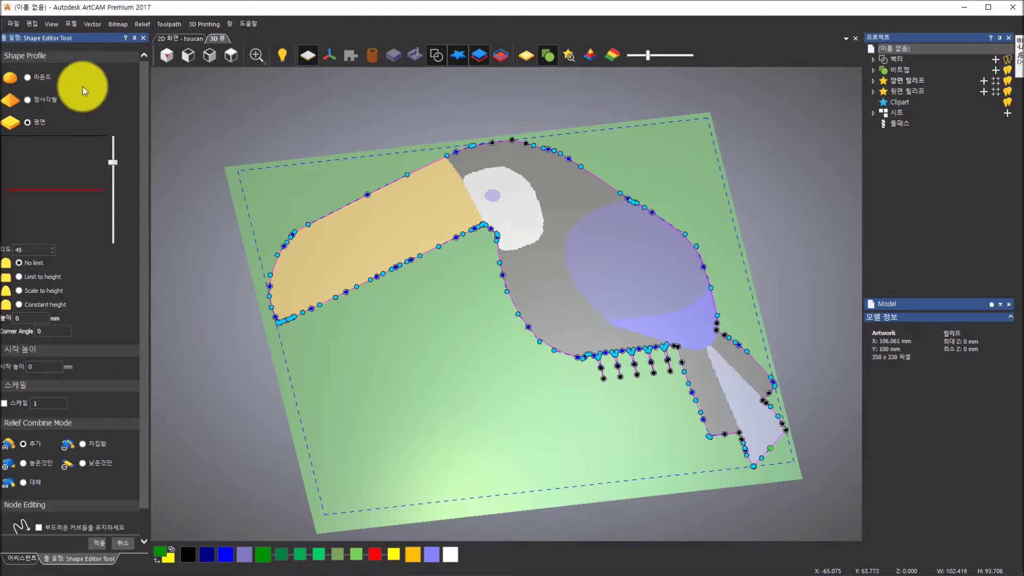
pyautogui.click(26, 78)
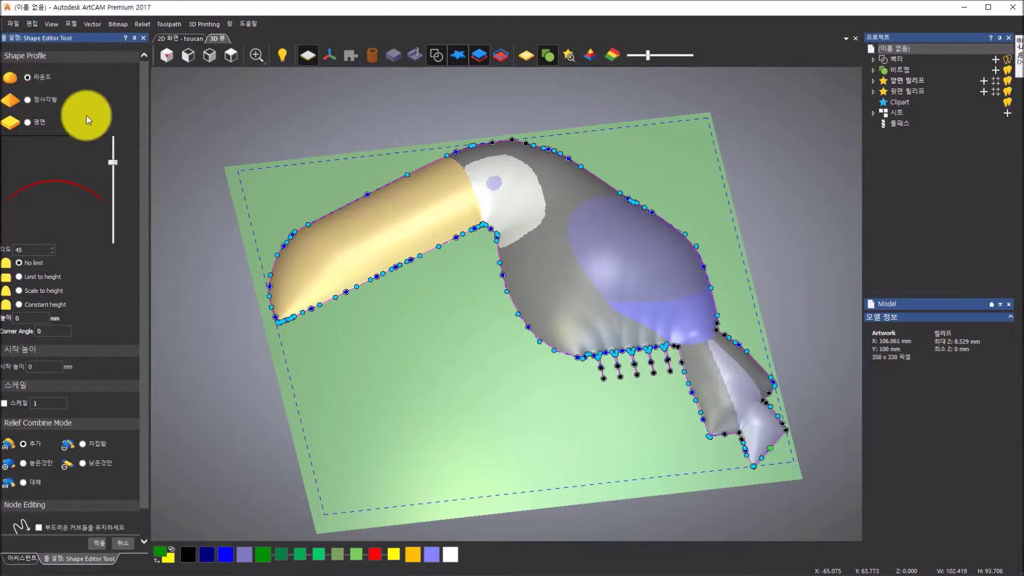
pyautogui.moveTo(112, 170)
pyautogui.mouseDown()
pyautogui.moveTo(111, 180)
pyautogui.moveTo(114, 162)
pyautogui.mouseUp()
pyautogui.moveTo(484, 329); pyautogui.dragTo(502, 304)
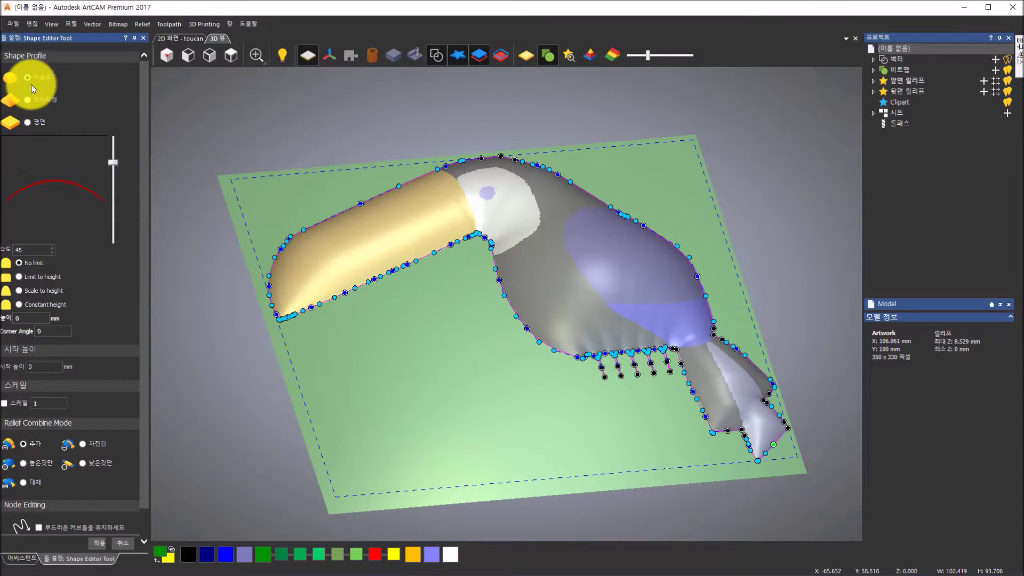
pyautogui.click(26, 250)
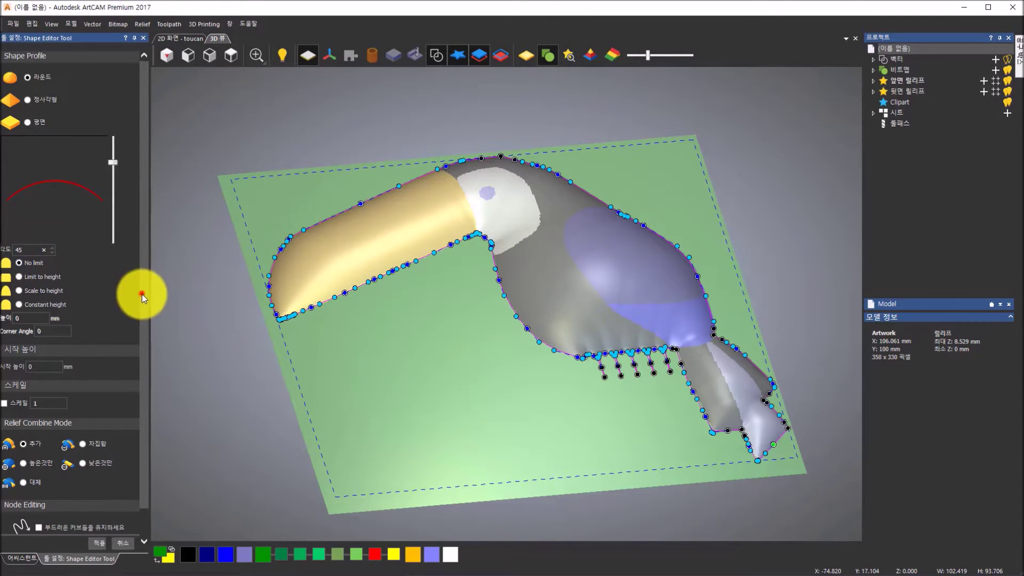
pyautogui.moveTo(141, 293); pyautogui.dragTo(142, 321)
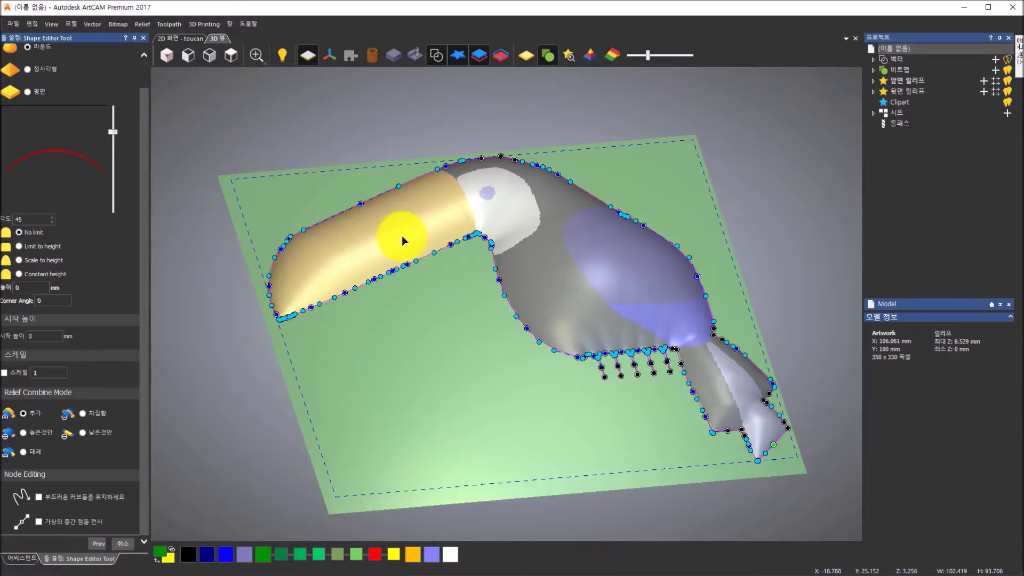
pyautogui.click(126, 546)
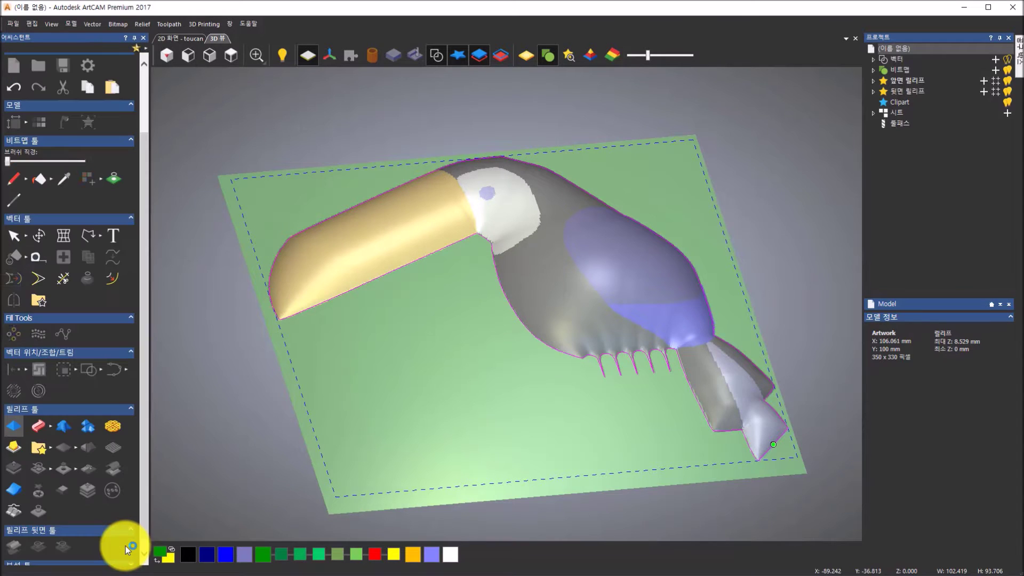
# Step: Deselect the toucan outline and unlink the red and yellow colours from the linked greens
pyautogui.click(201, 418)
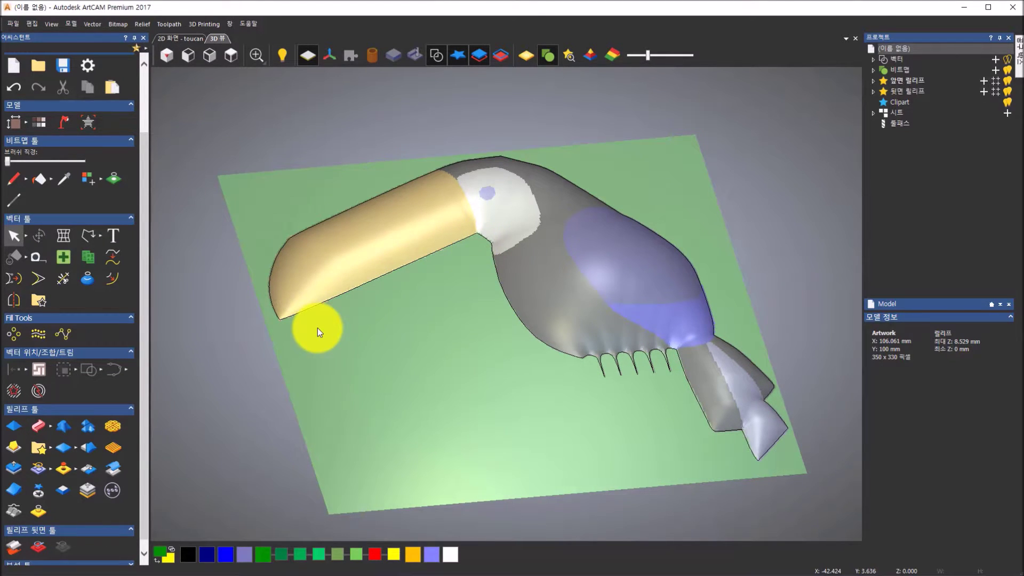
pyautogui.click(375, 555)
pyautogui.click(374, 556)
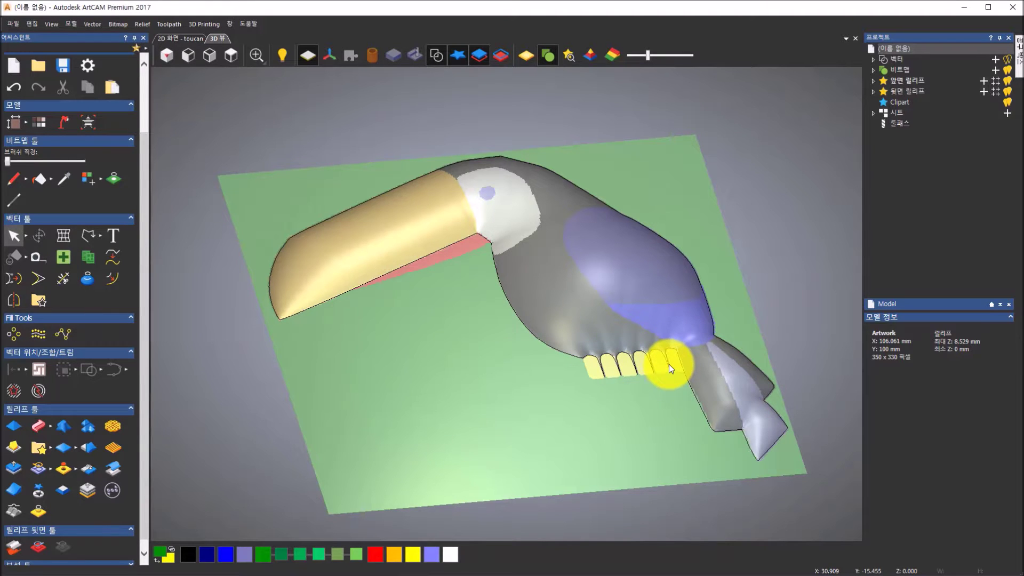
# Step: Create a boundary vector around the red lower beak with Bitmap to Vector, using red as the primary colour
pyautogui.click(372, 556)
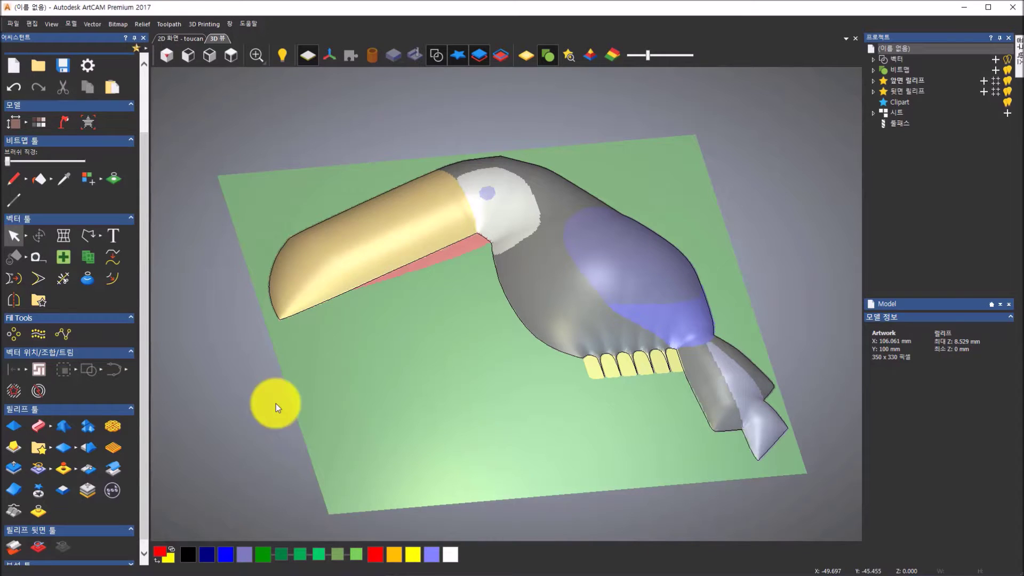
pyautogui.click(123, 179)
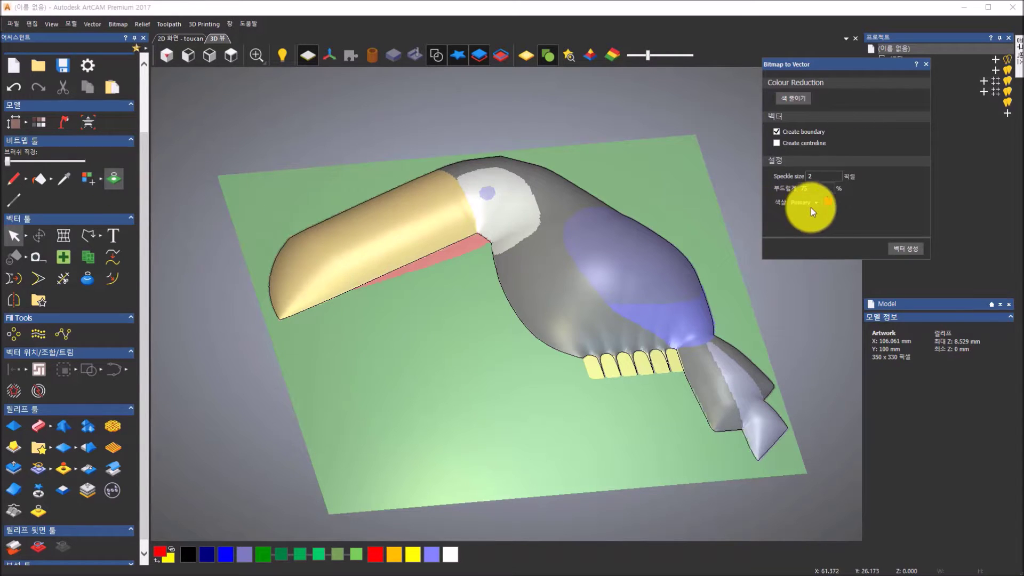
pyautogui.click(906, 248)
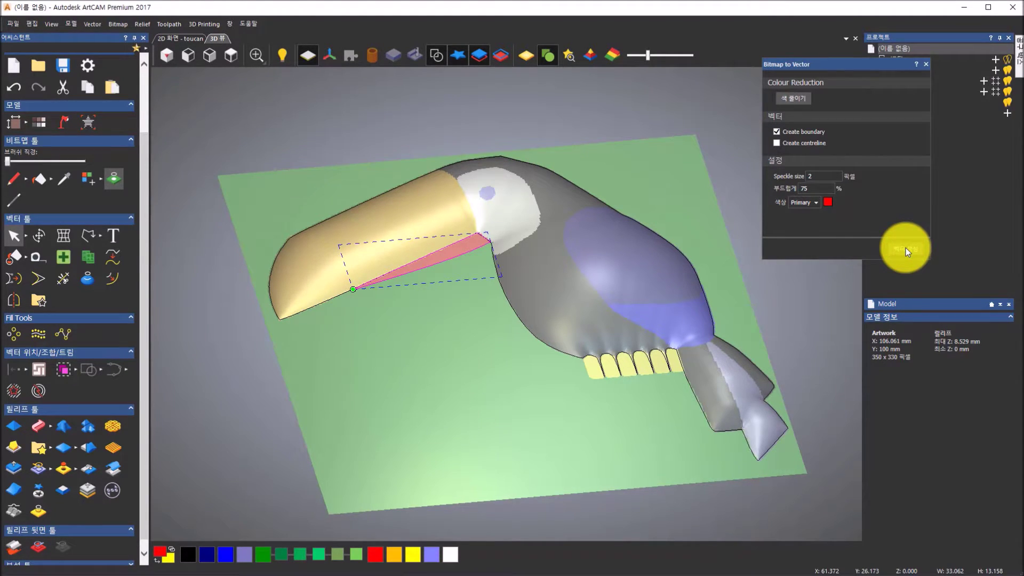
# Step: Create boundary vectors around the yellow foot segments with Bitmap to Vector, using yellow as the primary colour
pyautogui.click(415, 558)
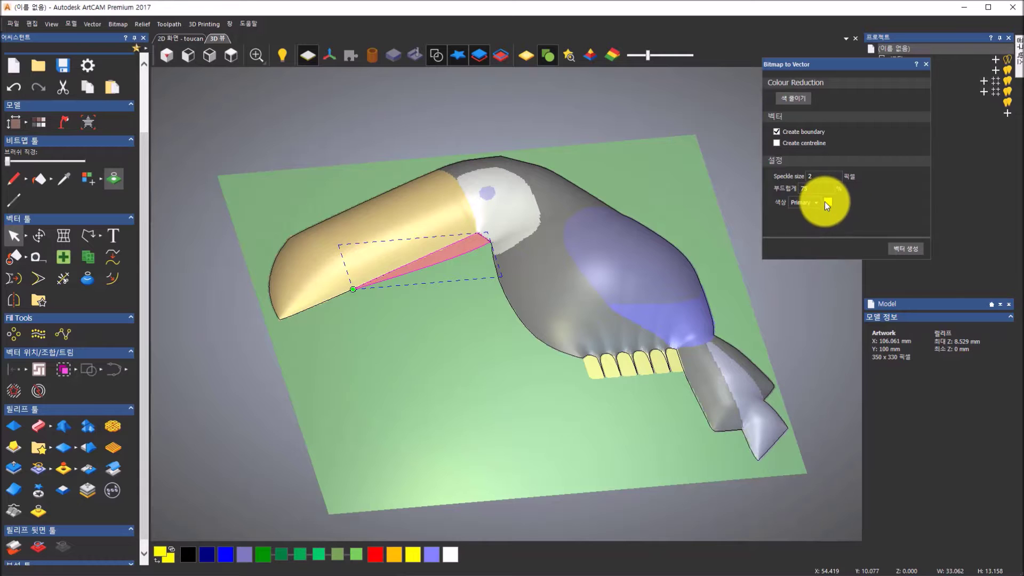
pyautogui.click(910, 251)
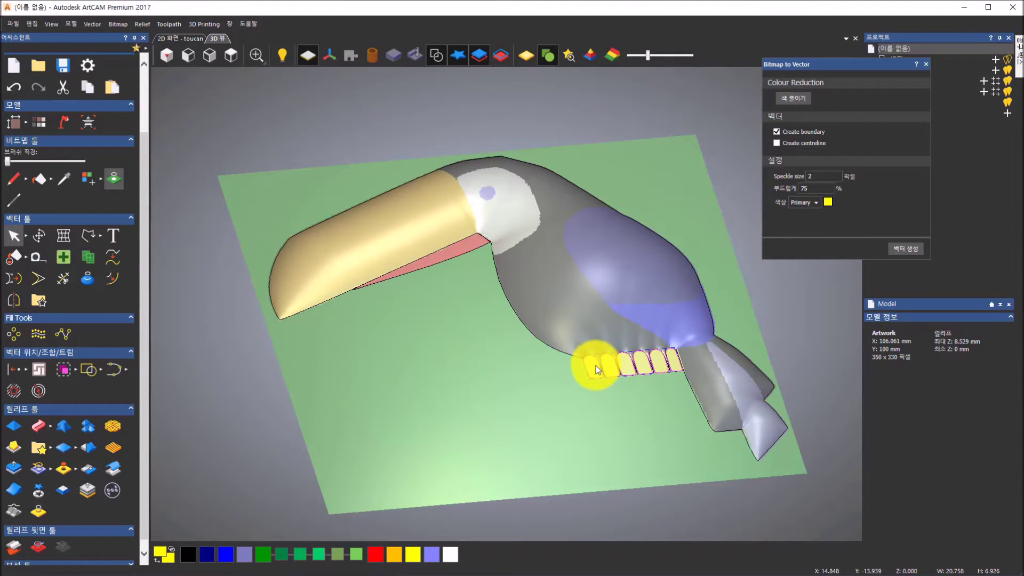
pyautogui.scroll(5, 676, 365)
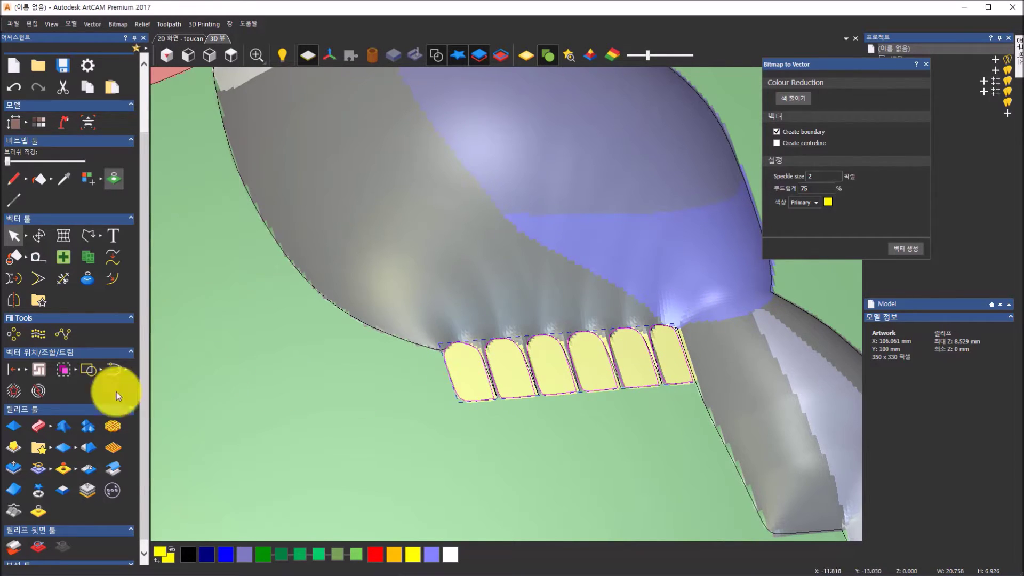
# Step: Add a round Shape Editor relief with an 83-degree angle and no height limit inside the yellow foot segment vectors
pyautogui.click(16, 422)
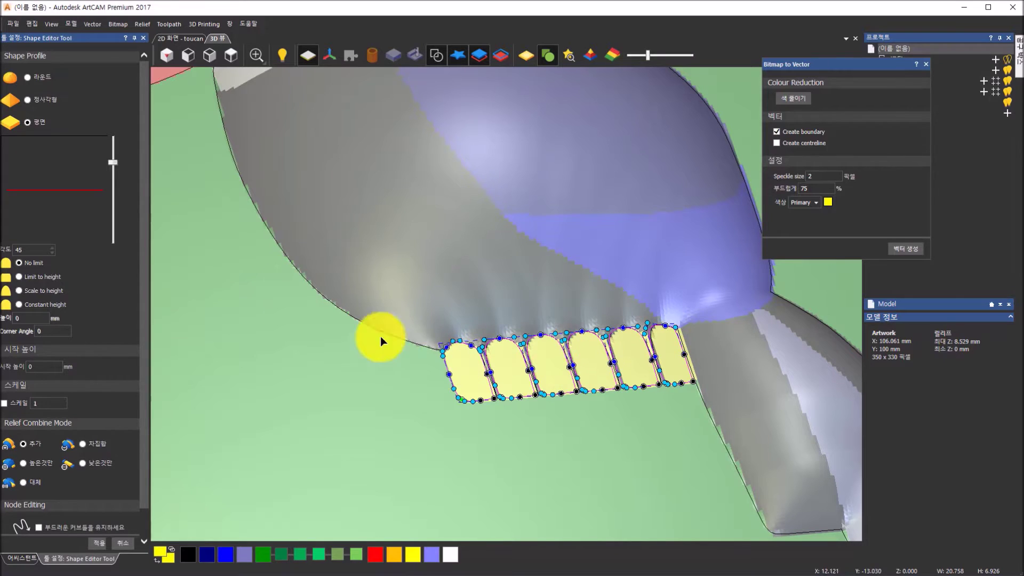
pyautogui.click(26, 78)
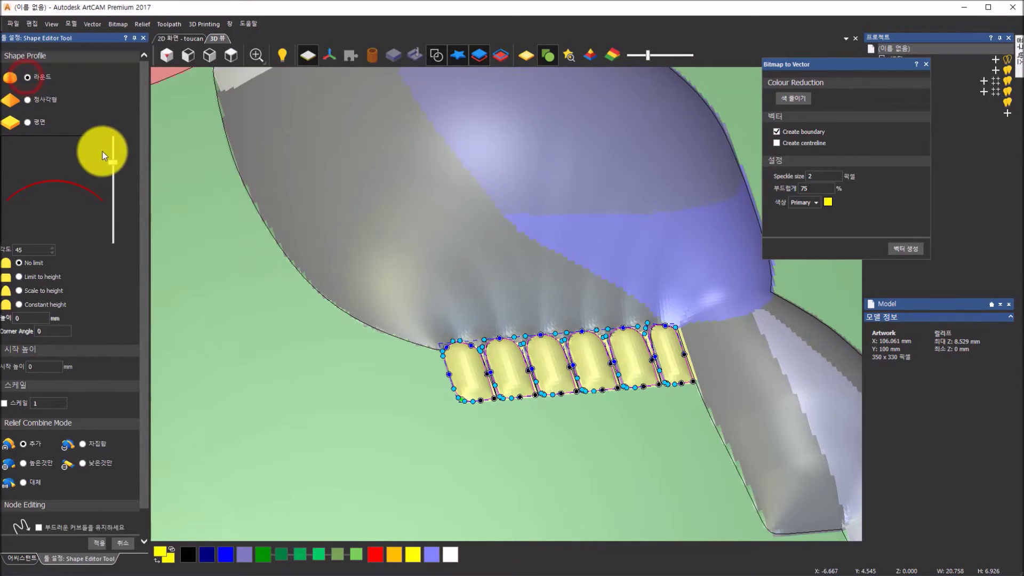
pyautogui.moveTo(115, 164); pyautogui.dragTo(114, 139)
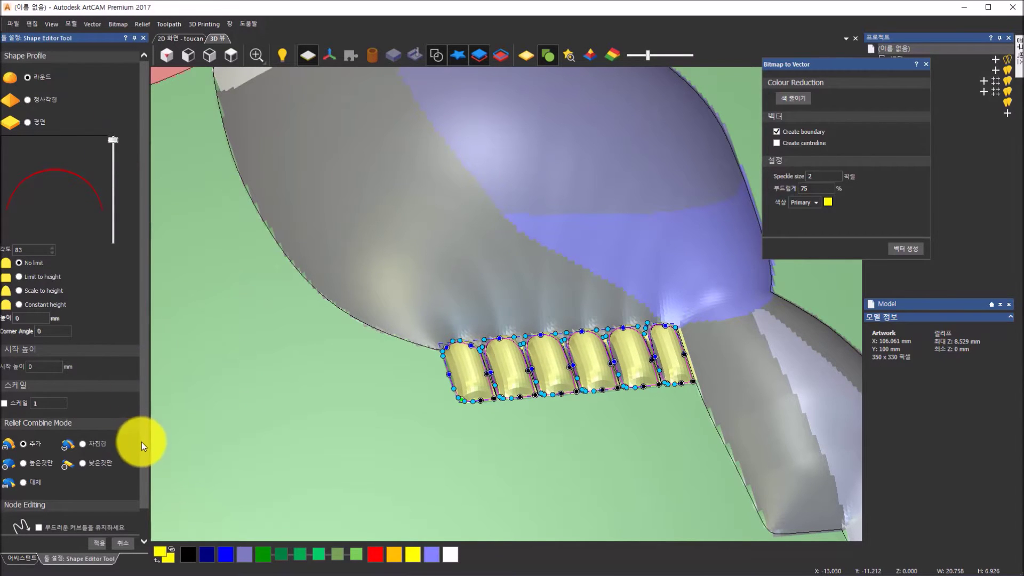
pyautogui.scroll(-1, 141, 446)
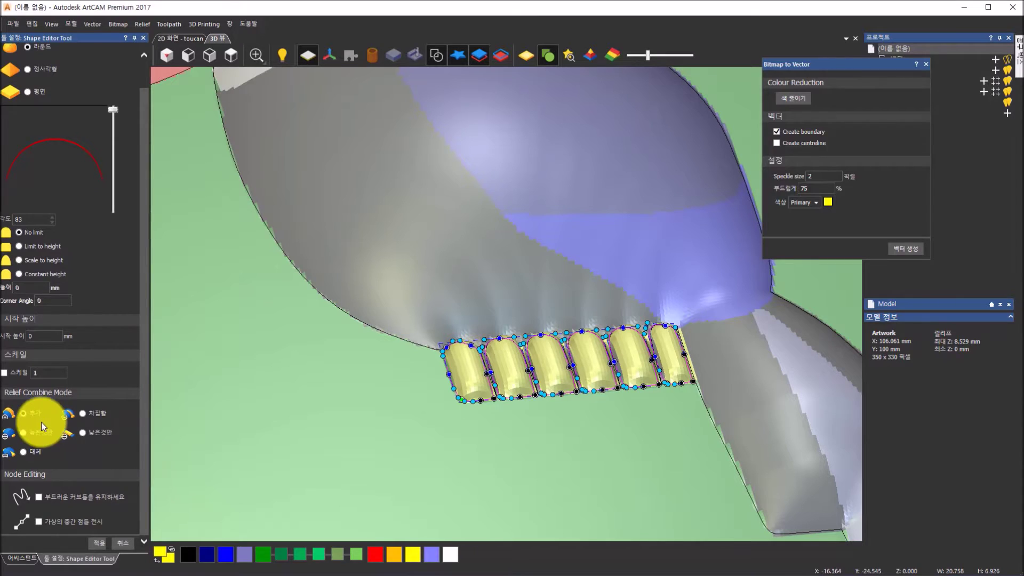
pyautogui.click(36, 221)
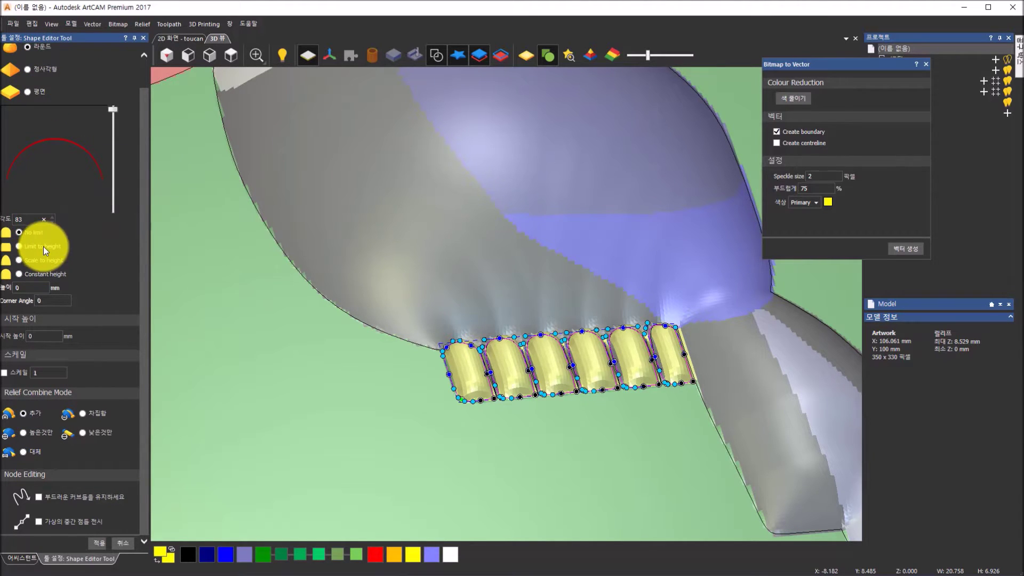
pyautogui.click(92, 545)
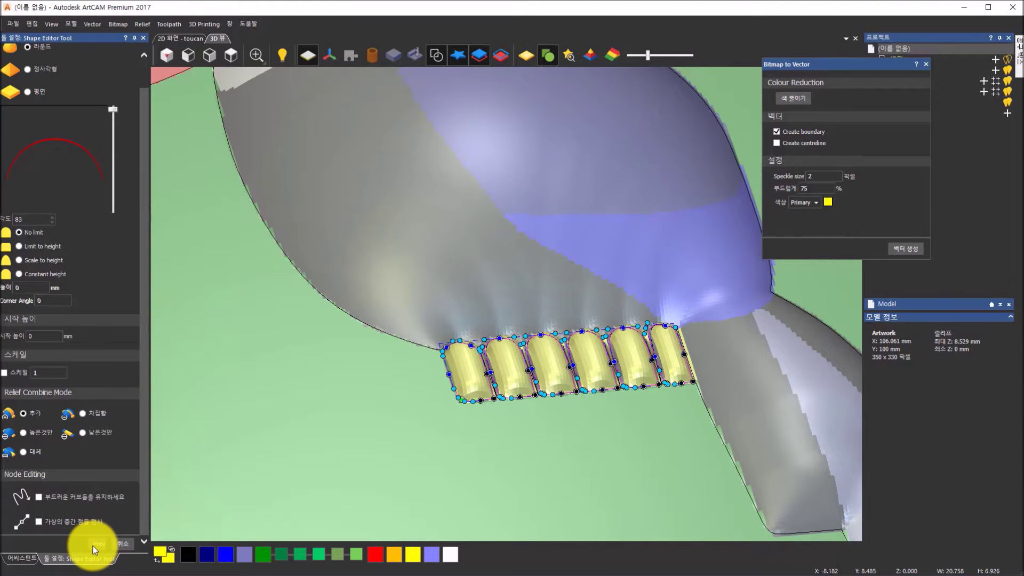
# Step: Add a round Shape Editor relief with a 76-degree angle to the red lower beak vector and close Bitmap to Vector
pyautogui.moveTo(556, 424); pyautogui.dragTo(665, 455)
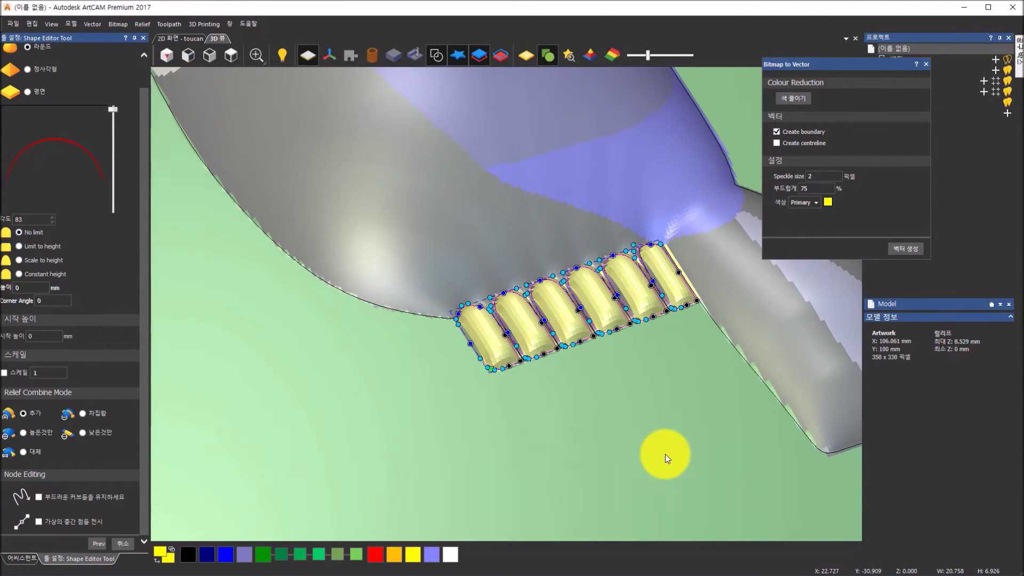
pyautogui.scroll(-5, 672, 270)
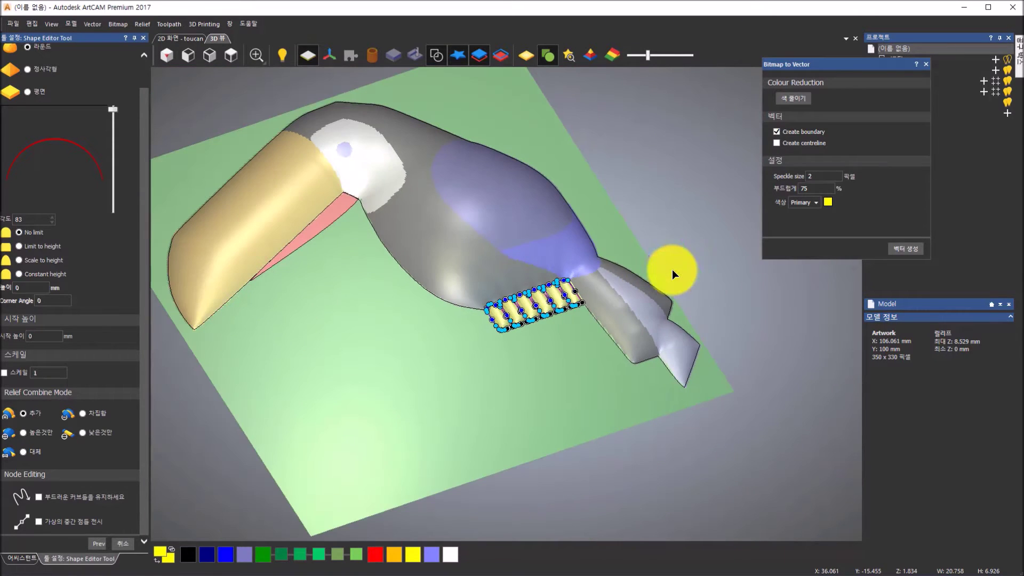
pyautogui.scroll(5, 319, 197)
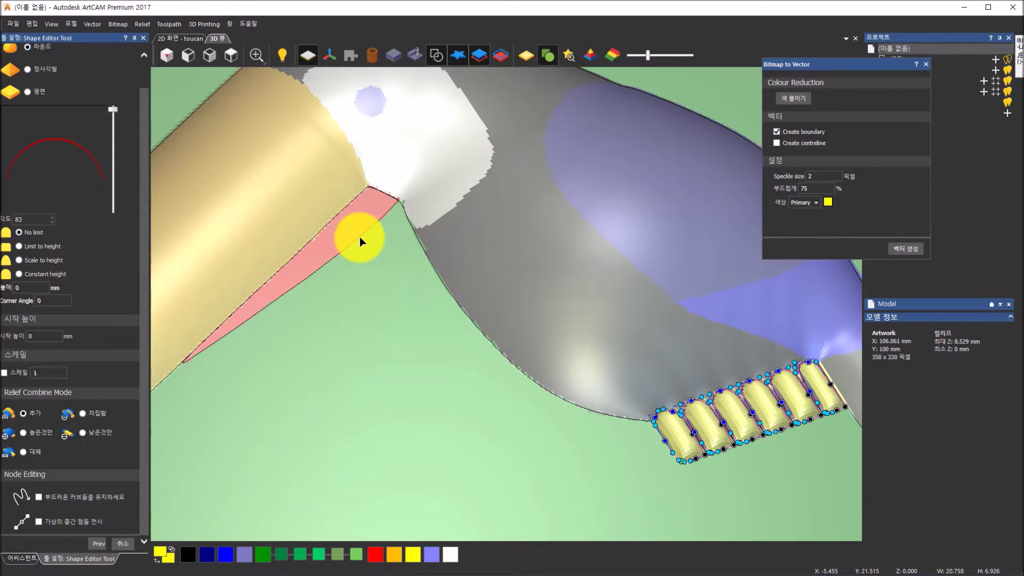
pyautogui.click(360, 239)
pyautogui.scroll(-2, 358, 239)
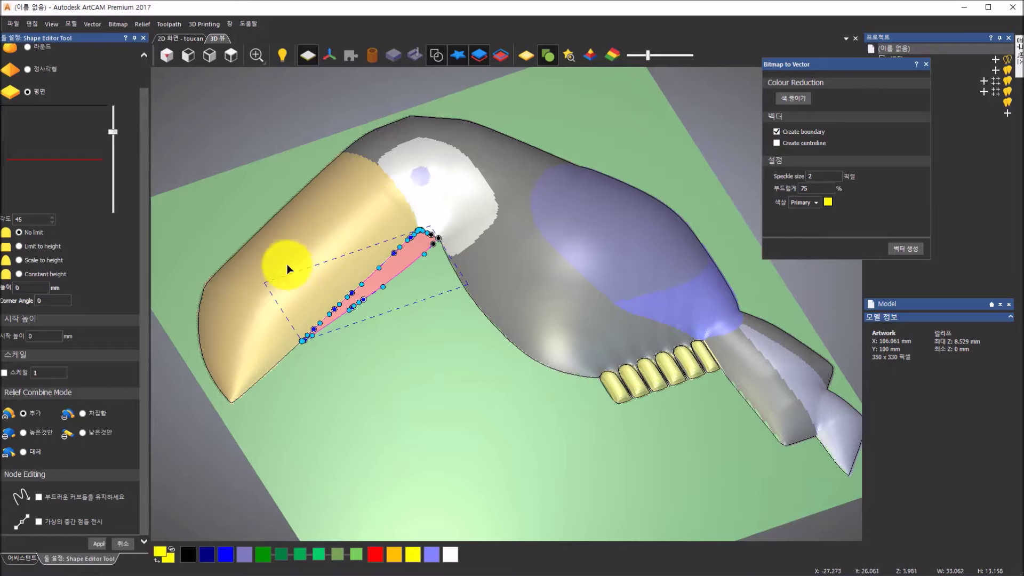
pyautogui.click(30, 49)
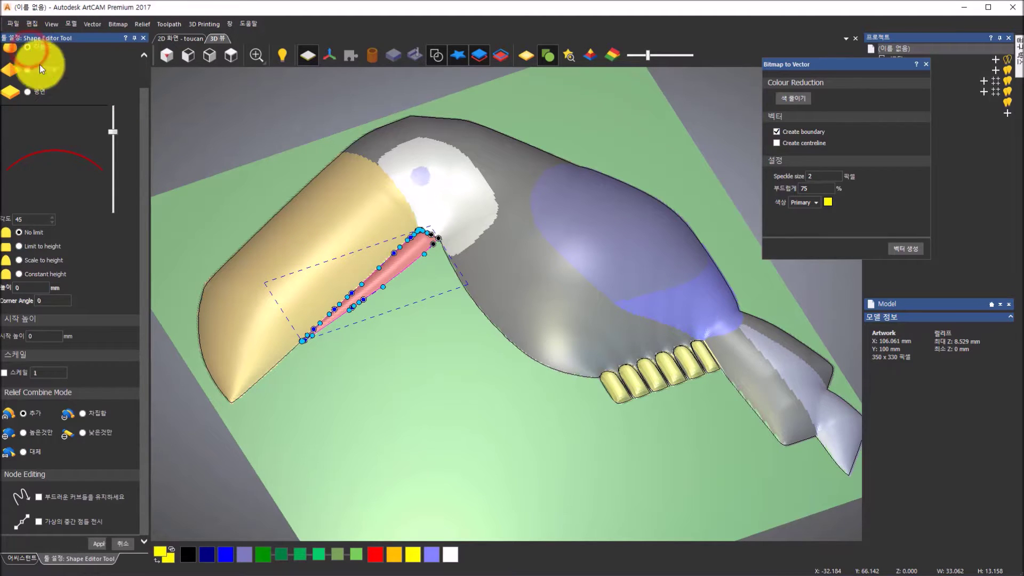
pyautogui.moveTo(116, 129)
pyautogui.mouseDown()
pyautogui.moveTo(118, 103)
pyautogui.moveTo(118, 111)
pyautogui.mouseUp()
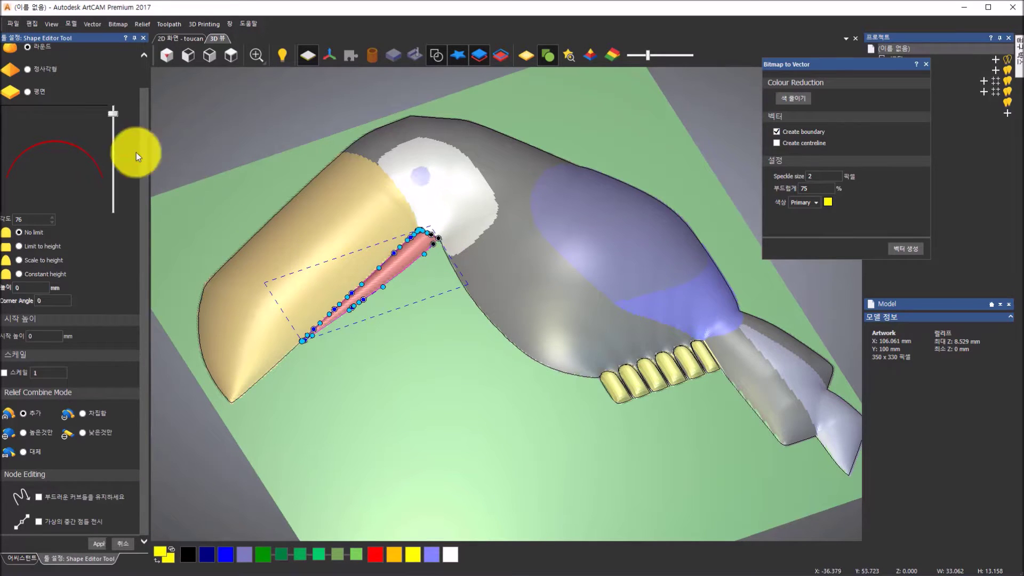
pyautogui.click(97, 543)
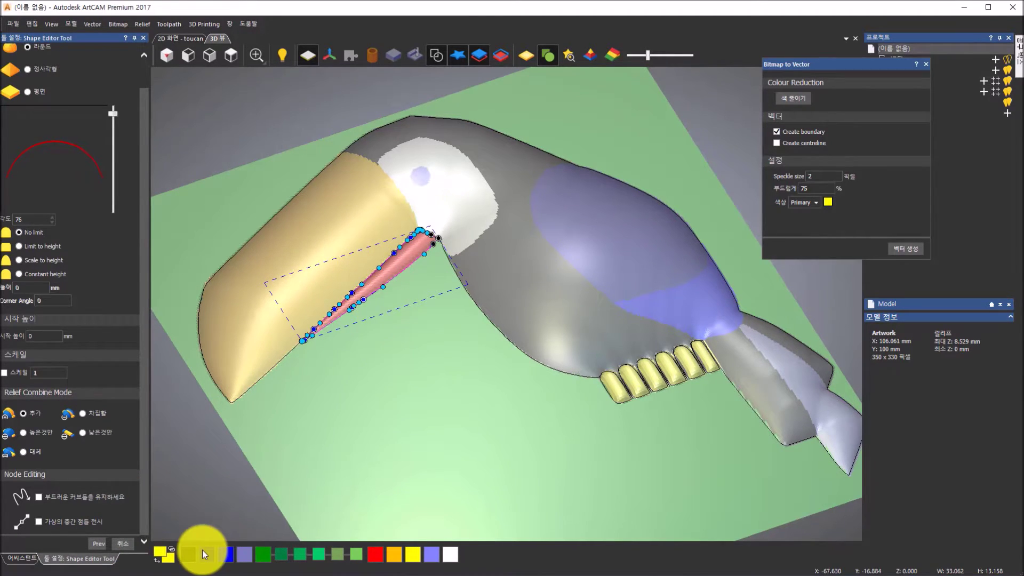
pyautogui.click(926, 67)
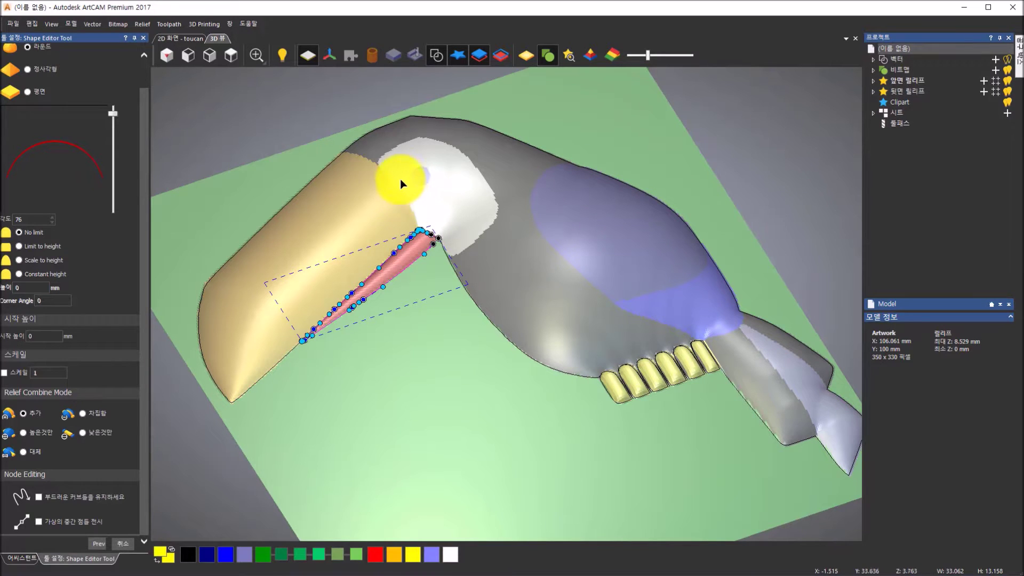
# Step: Examine the lower beak, belly edge and foot segments of the relief up close, and leave the Shape Editor
pyautogui.scroll(2, 602, 311)
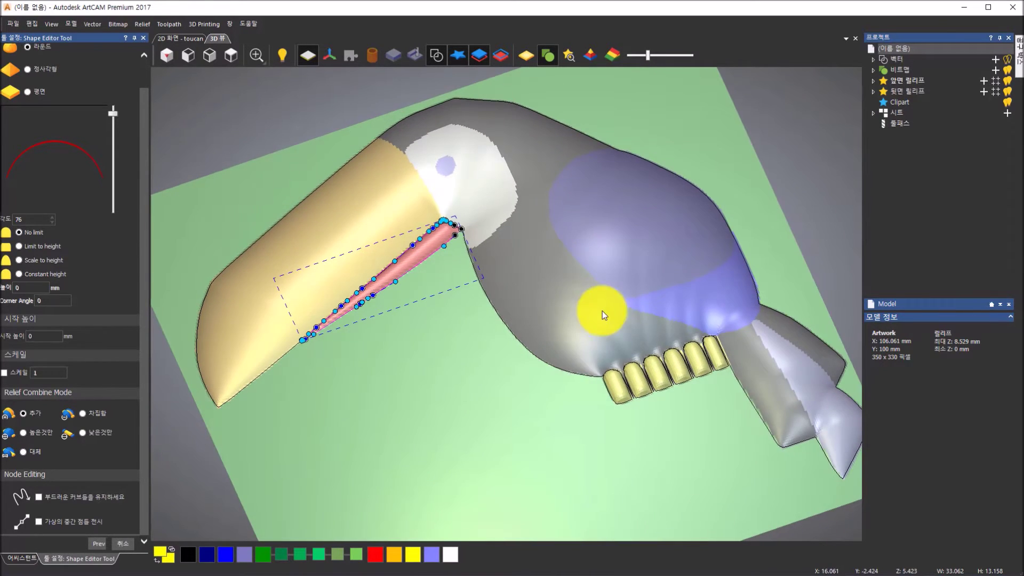
pyautogui.scroll(3, 510, 294)
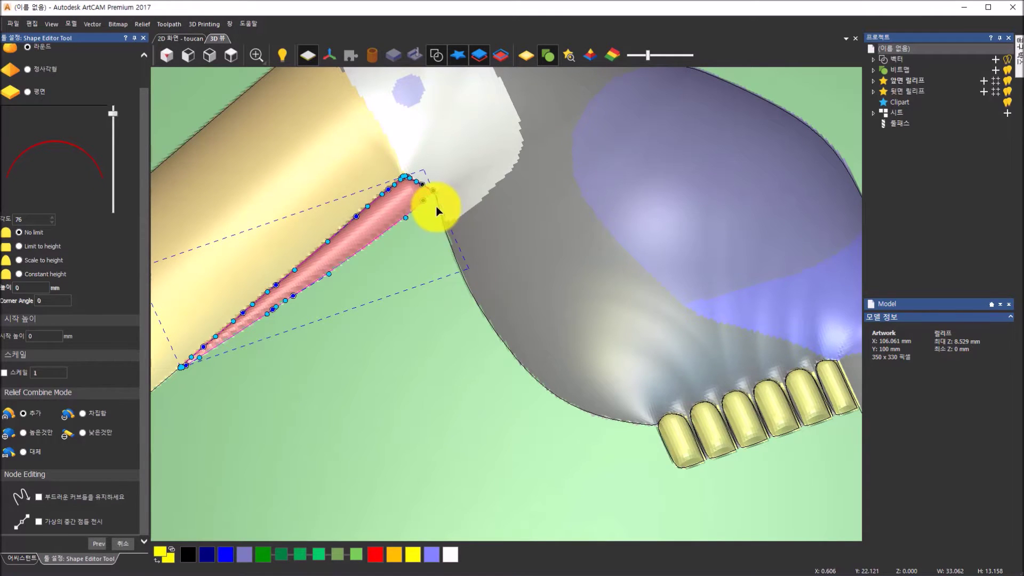
pyautogui.scroll(-5, 462, 225)
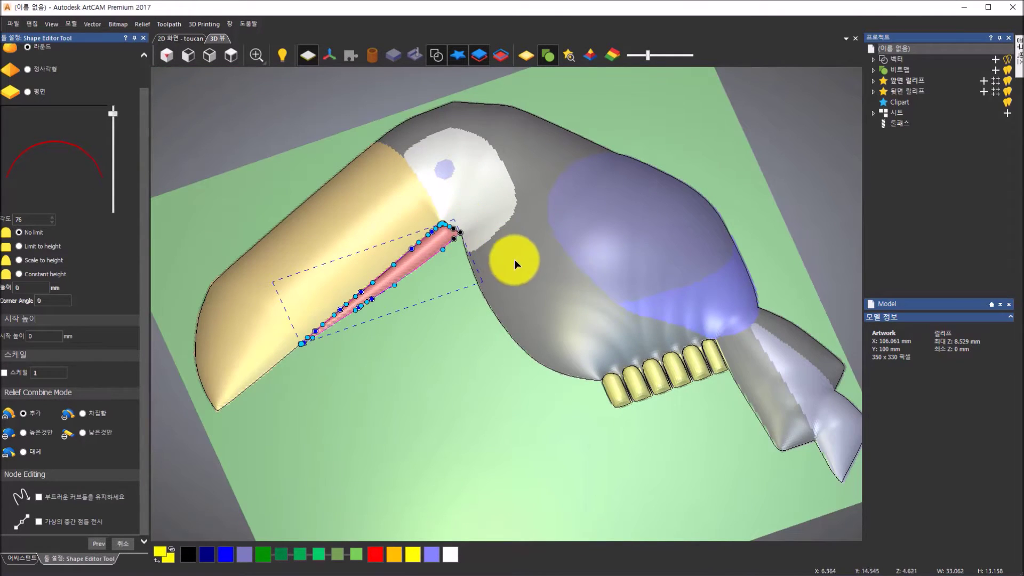
pyautogui.scroll(4, 524, 336)
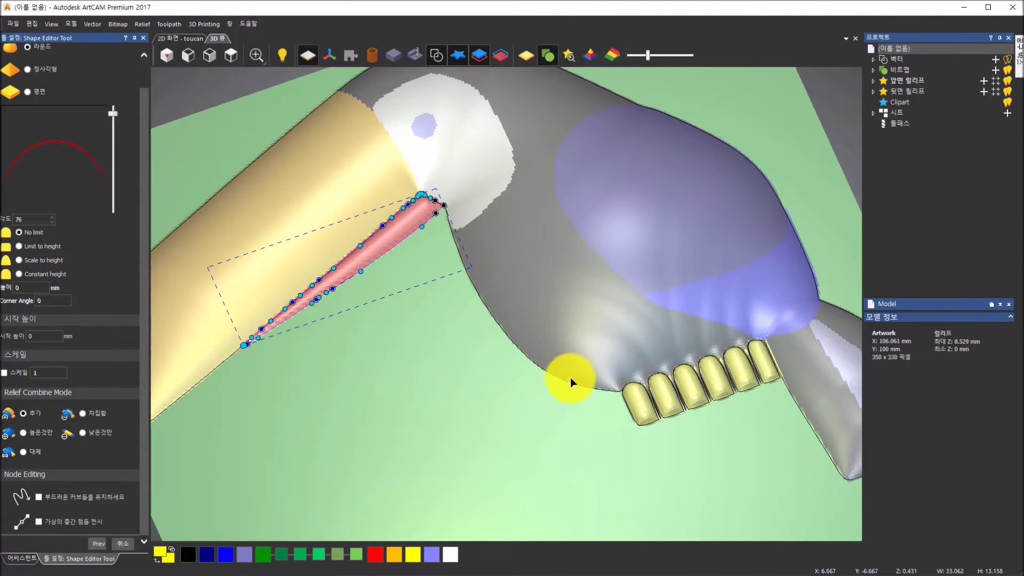
pyautogui.scroll(2, 582, 389)
pyautogui.scroll(3, 580, 388)
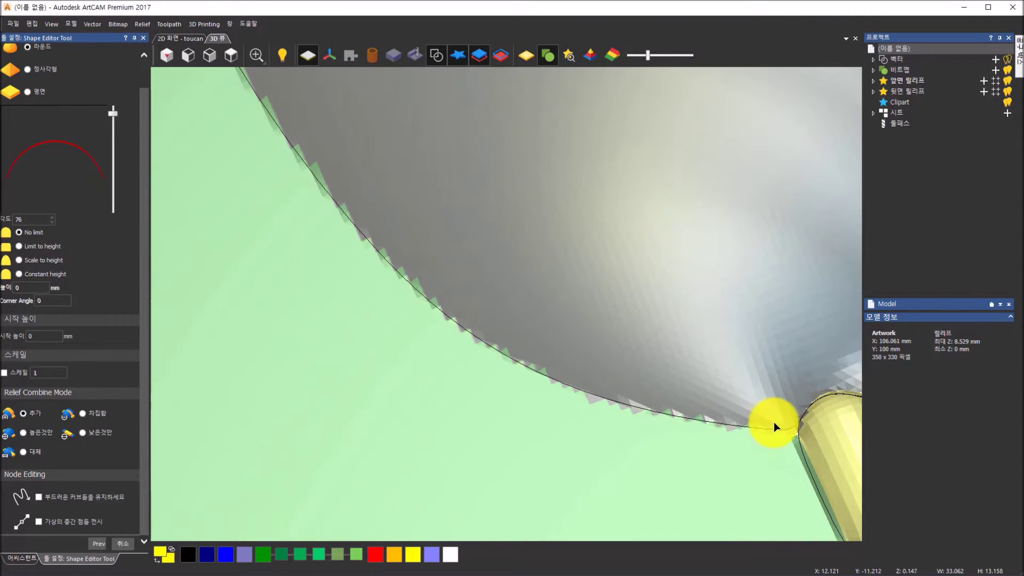
pyautogui.scroll(-2, 773, 421)
pyautogui.scroll(-5, 774, 422)
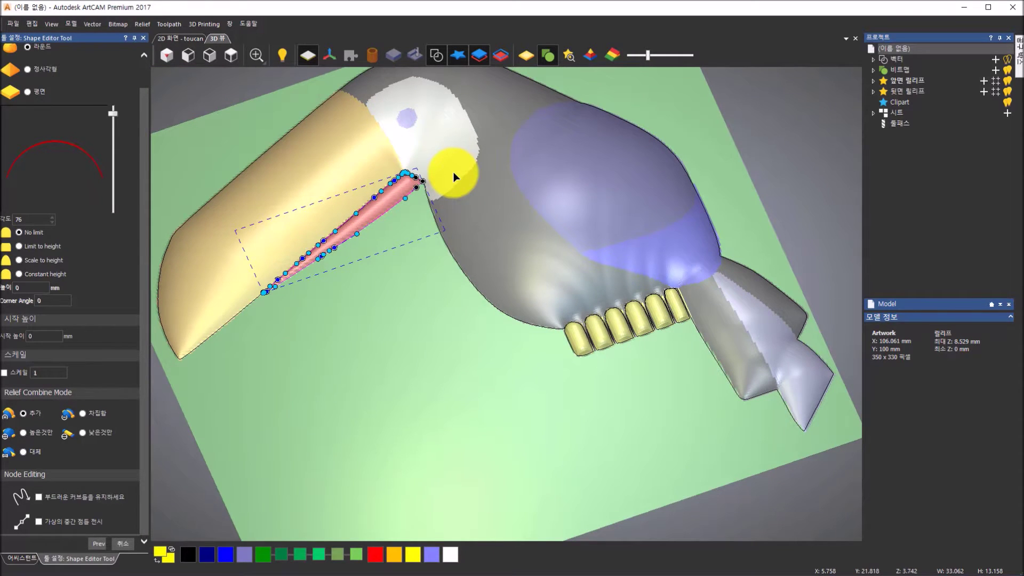
pyautogui.click(113, 547)
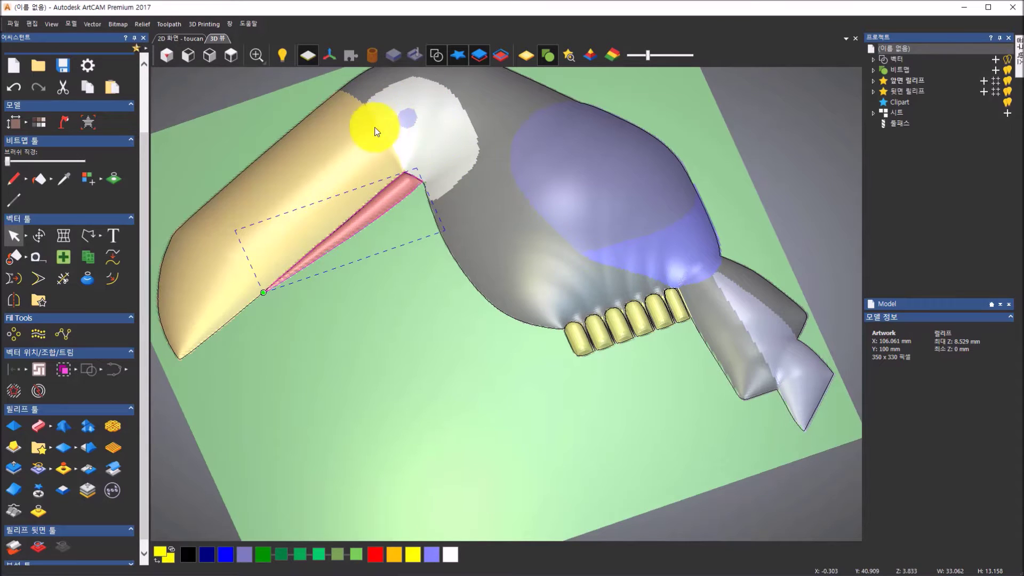
# Step: Start a flat-plane Shape Editor profile on the white head area and set its start height to 0.5 mm
pyautogui.click(453, 553)
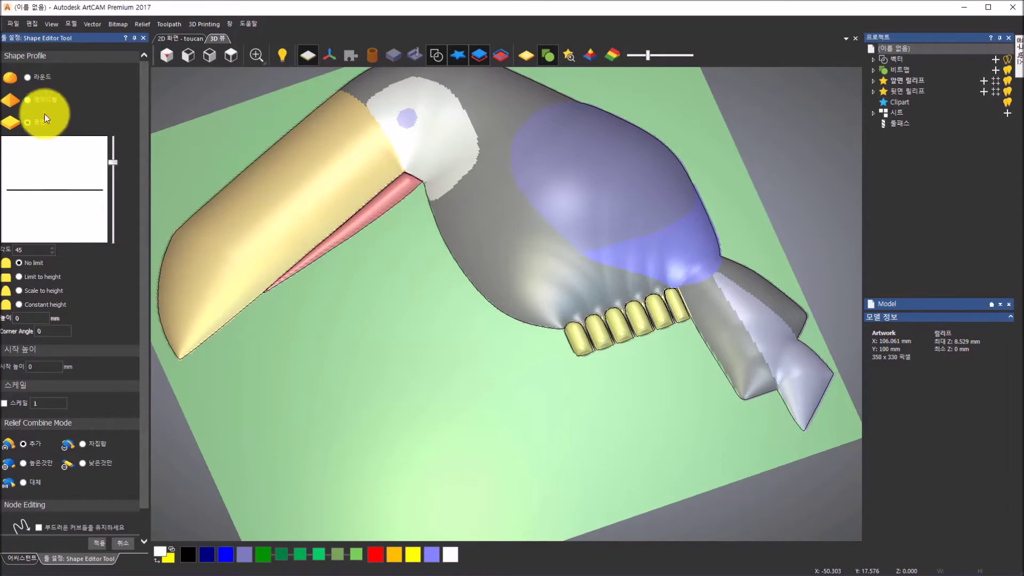
pyautogui.click(467, 162)
pyautogui.moveTo(467, 163); pyautogui.dragTo(446, 178)
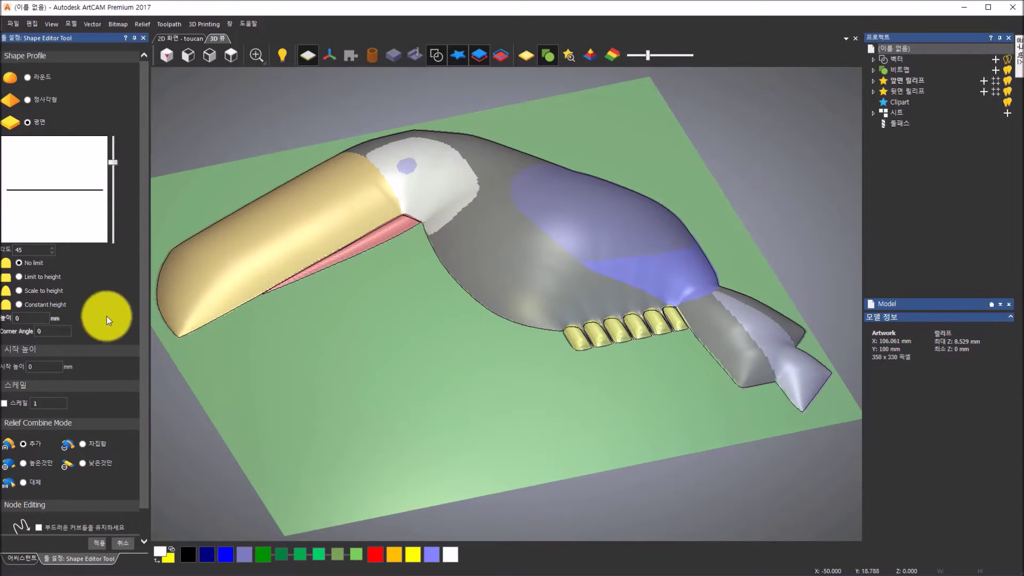
pyautogui.click(52, 368)
pyautogui.write('.5')
pyautogui.moveTo(460, 175); pyautogui.dragTo(410, 189)
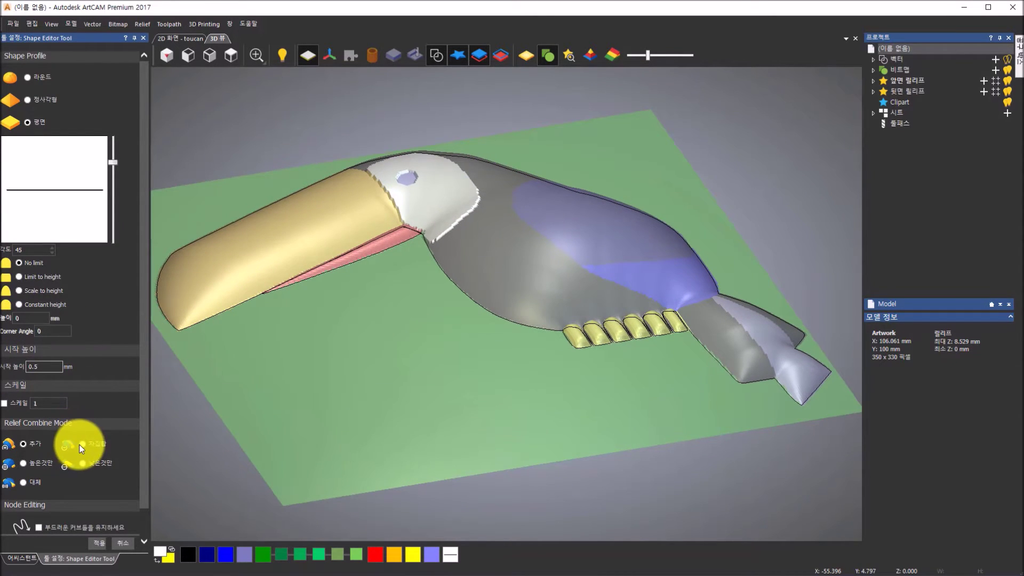
# Step: Set the relief combine mode to subtract and apply the plane profile to recess the white head area
pyautogui.click(83, 444)
pyautogui.scroll(3, 452, 217)
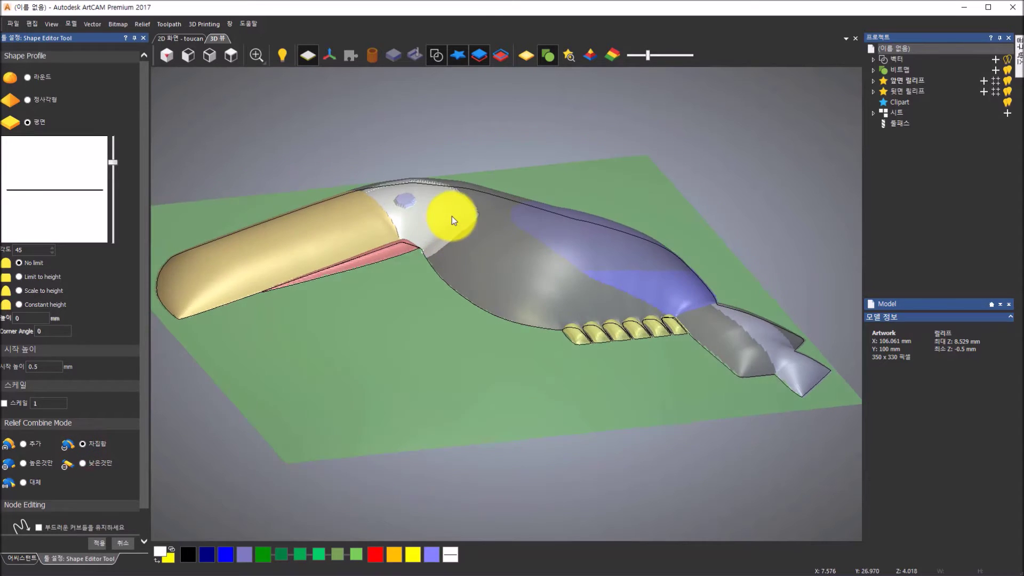
pyautogui.scroll(2, 354, 290)
pyautogui.scroll(-2, 297, 295)
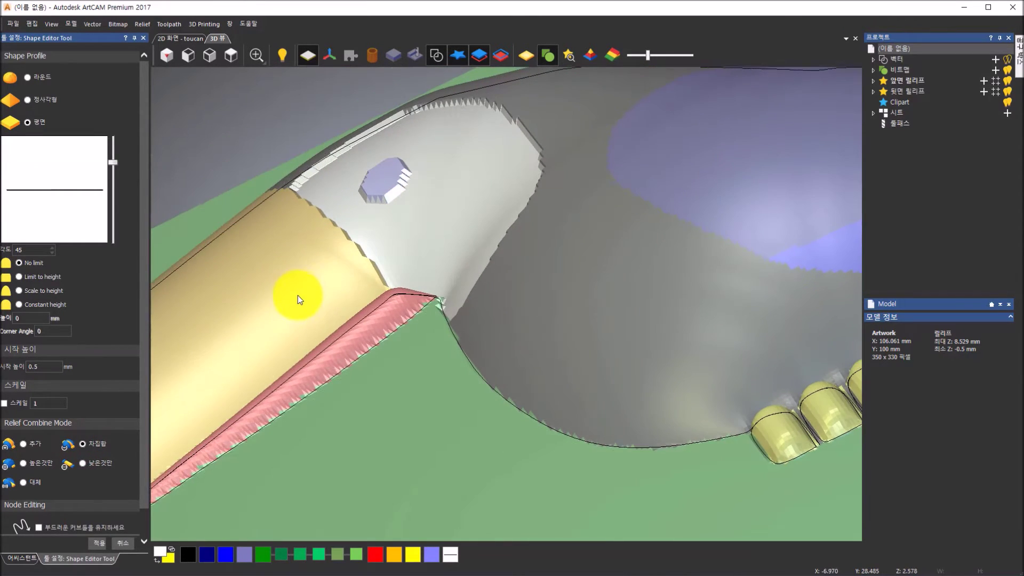
pyautogui.scroll(3, 452, 289)
pyautogui.scroll(-2, 480, 278)
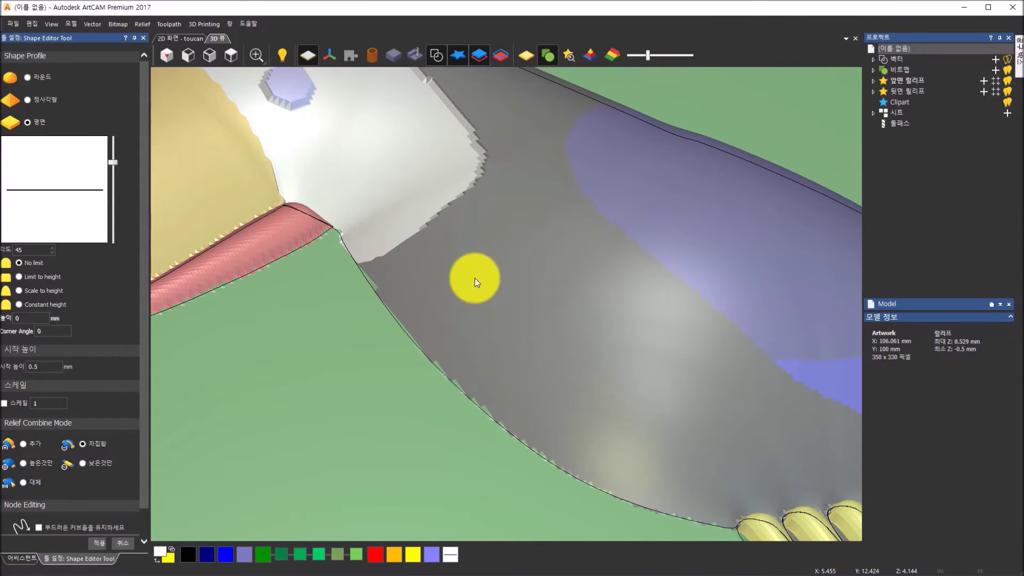
pyautogui.scroll(1, 290, 381)
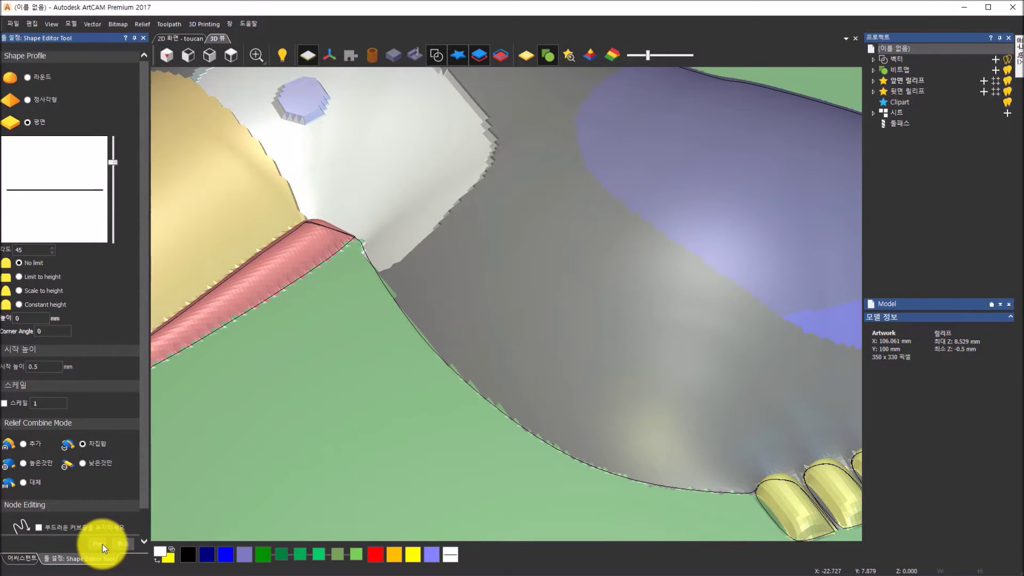
pyautogui.scroll(-2, 470, 118)
pyautogui.scroll(1, 376, 121)
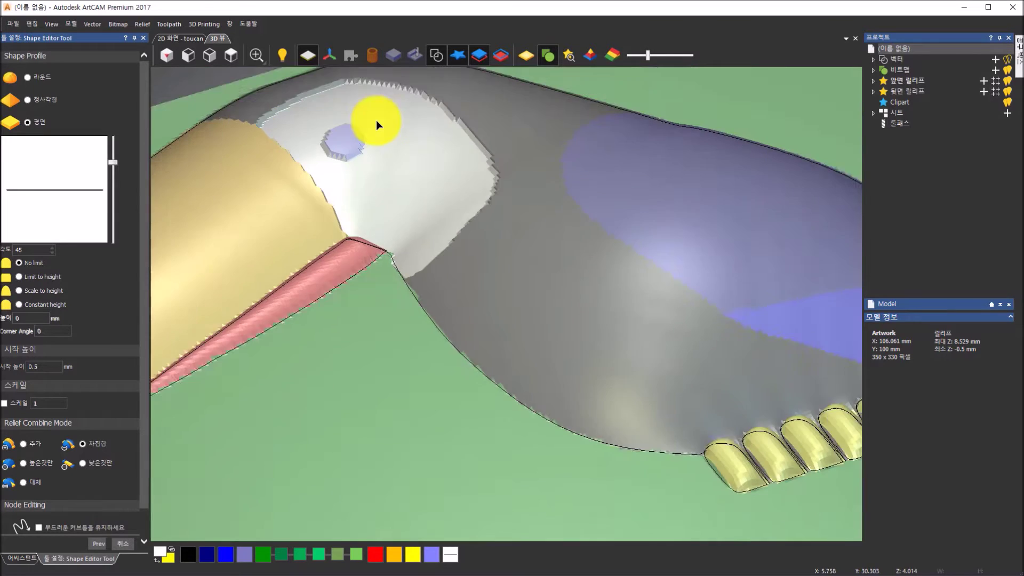
# Step: Raise the bitmap colour strength on the 3D relief to its maximum and check the coloured toucan
pyautogui.scroll(-3, 376, 121)
pyautogui.moveTo(830, 303); pyautogui.dragTo(690, 289)
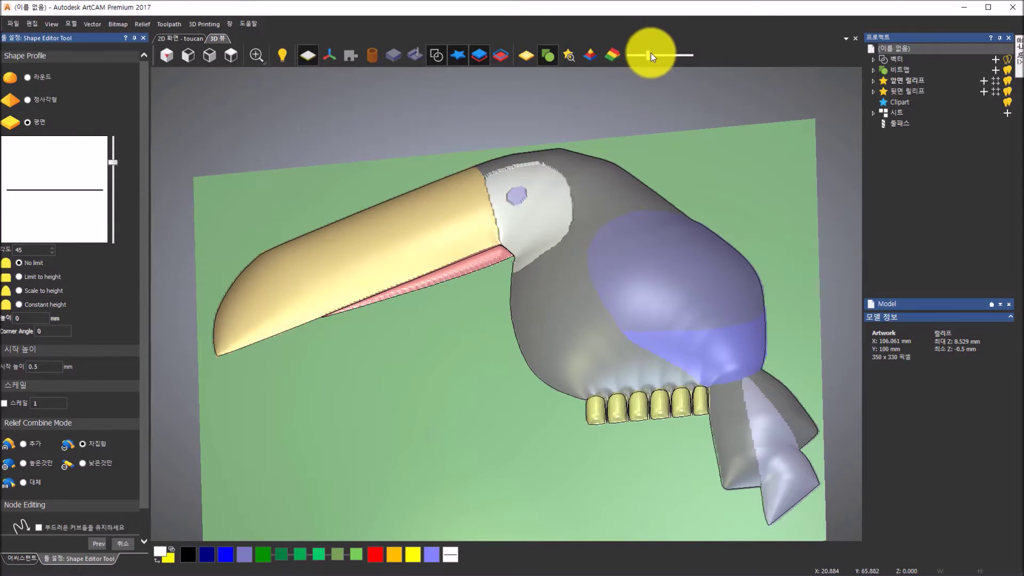
pyautogui.moveTo(650, 54); pyautogui.dragTo(736, 64)
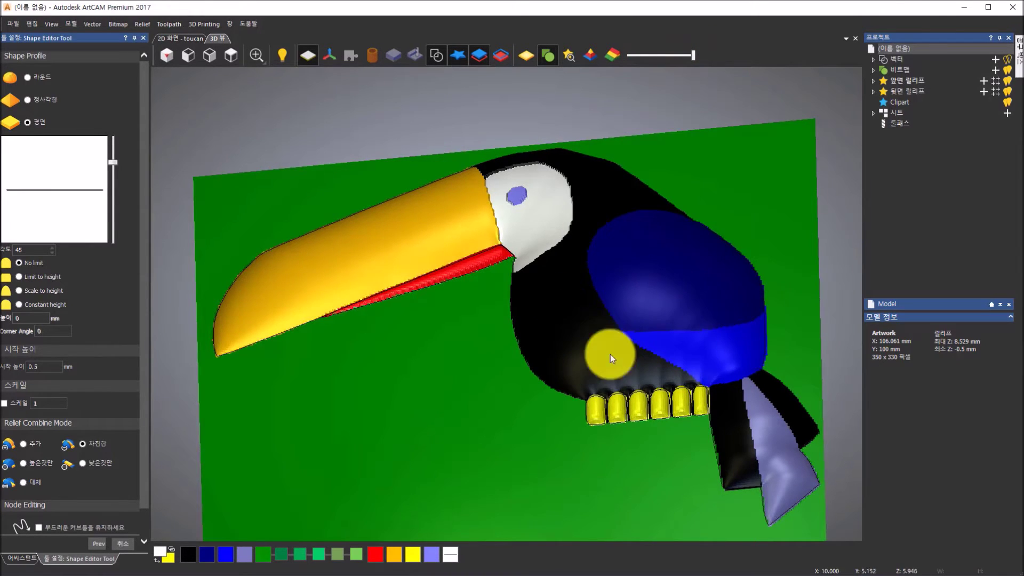
pyautogui.moveTo(585, 332); pyautogui.dragTo(695, 330)
pyautogui.scroll(3, 694, 328)
pyautogui.scroll(-2, 709, 352)
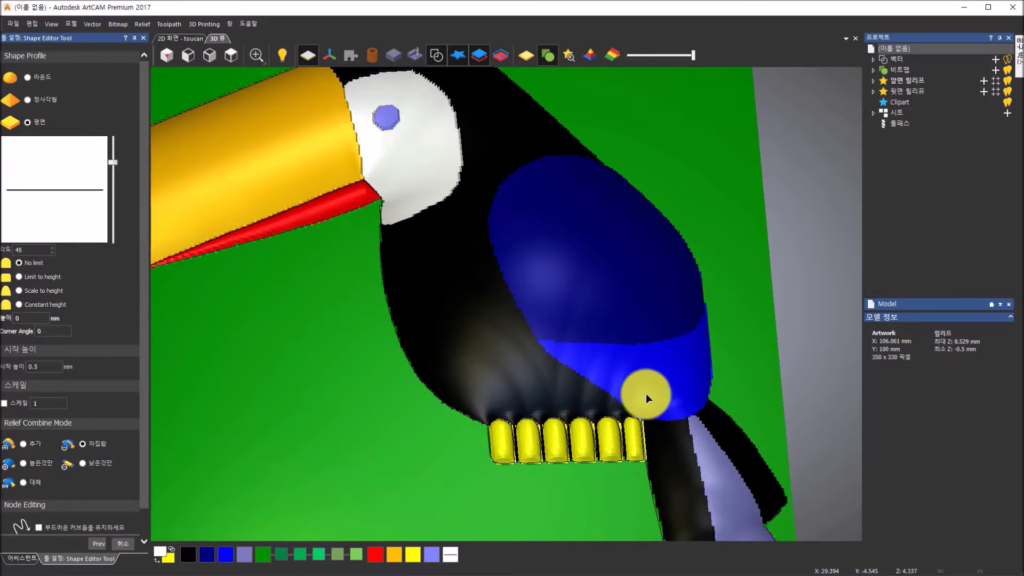
# Step: Leave the Shape Editor and link the bright blue colour to the navy wing colour
pyautogui.click(125, 543)
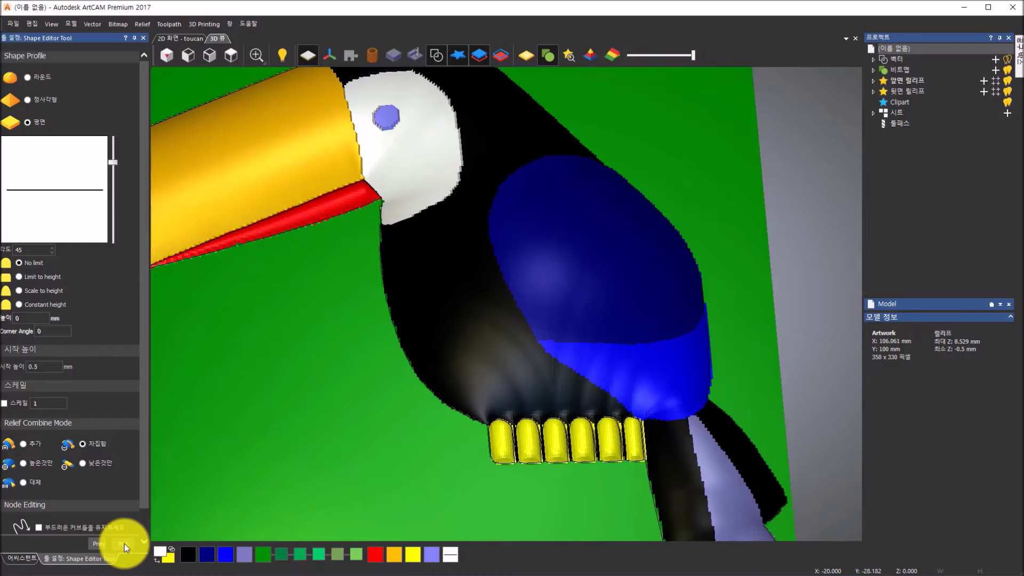
pyautogui.click(124, 543)
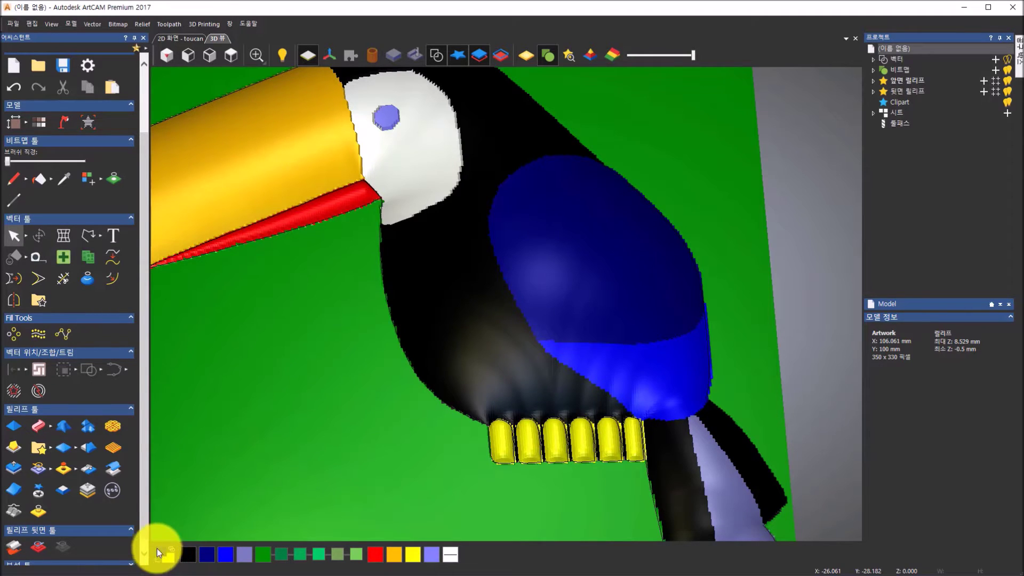
pyautogui.click(211, 557)
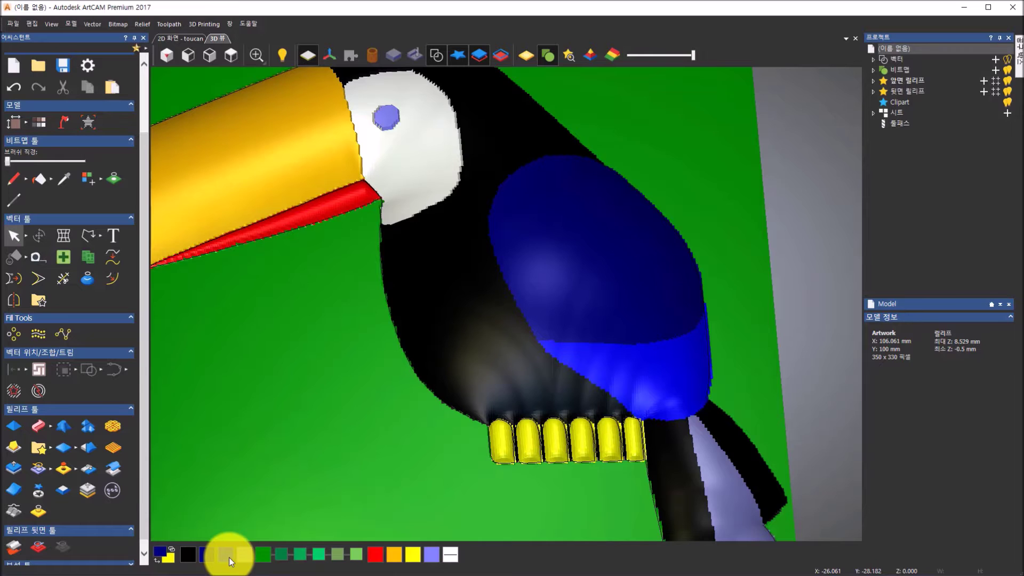
pyautogui.rightClick(229, 557)
pyautogui.rightClick(228, 557)
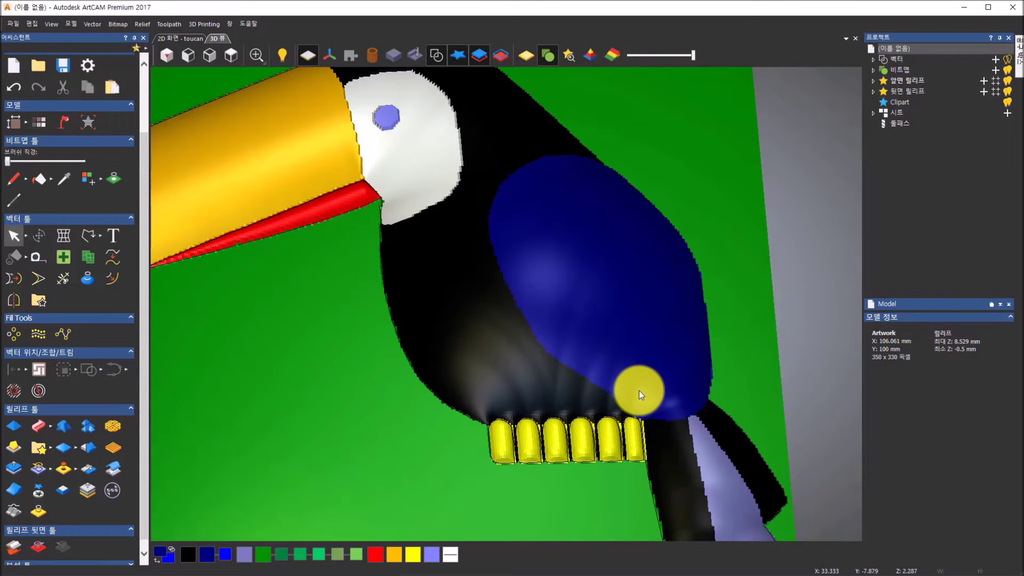
# Step: Give the navy wing area a round Shape Editor profile and set its relief combine mode to add
pyautogui.doubleClick(208, 555)
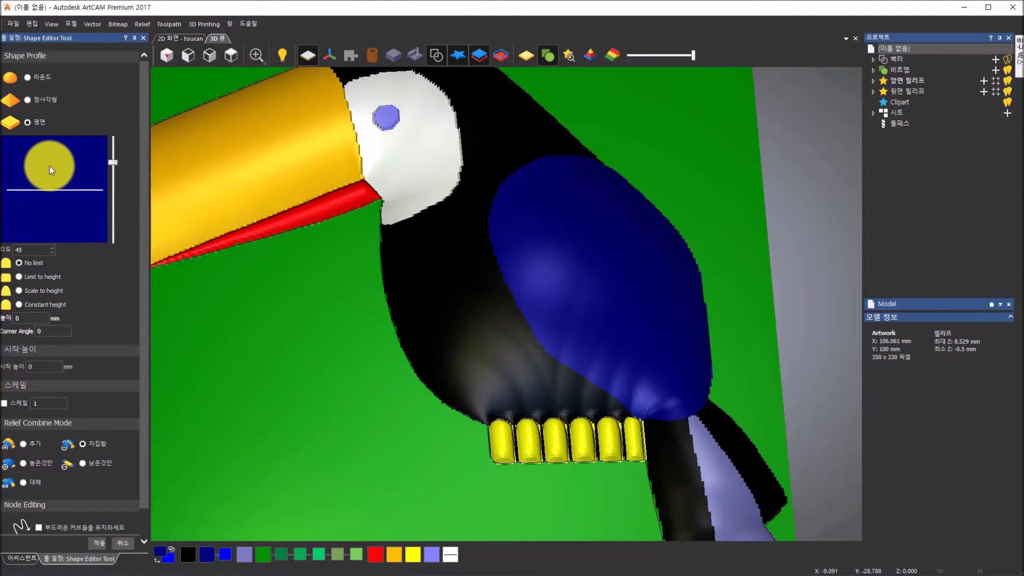
pyautogui.click(26, 79)
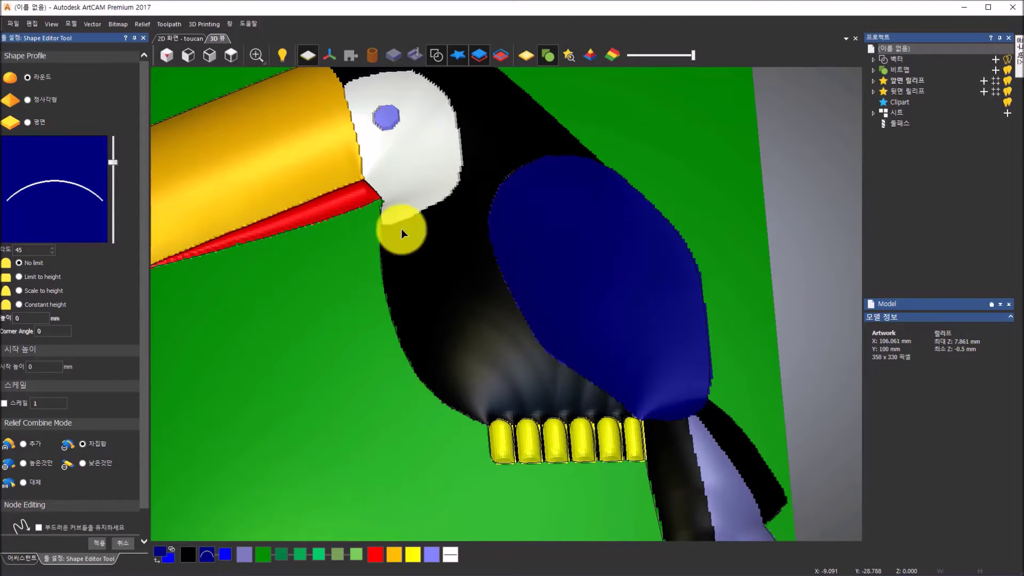
pyautogui.moveTo(569, 311); pyautogui.dragTo(335, 268)
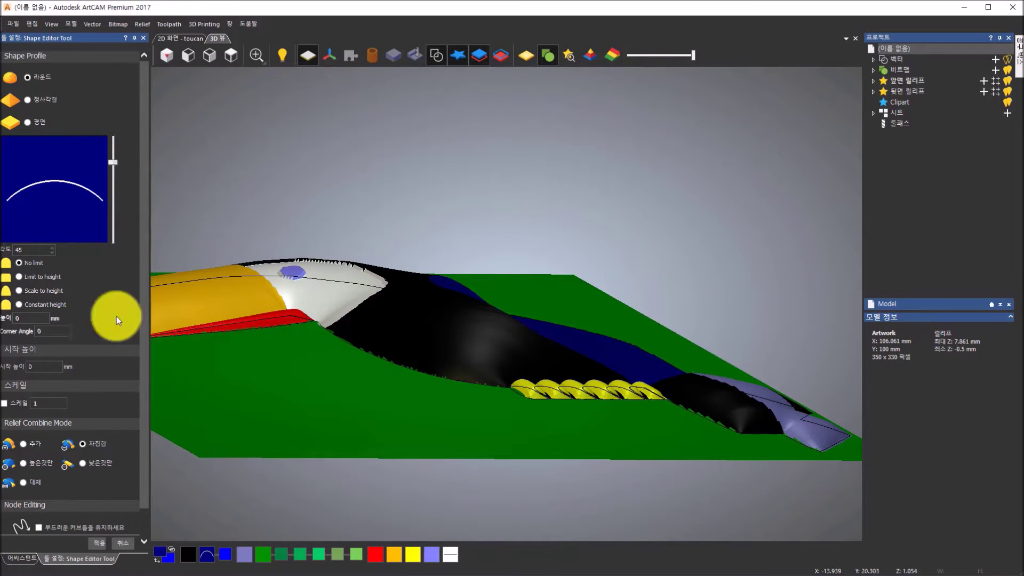
pyautogui.click(26, 444)
pyautogui.moveTo(453, 374); pyautogui.dragTo(298, 377)
pyautogui.click(90, 444)
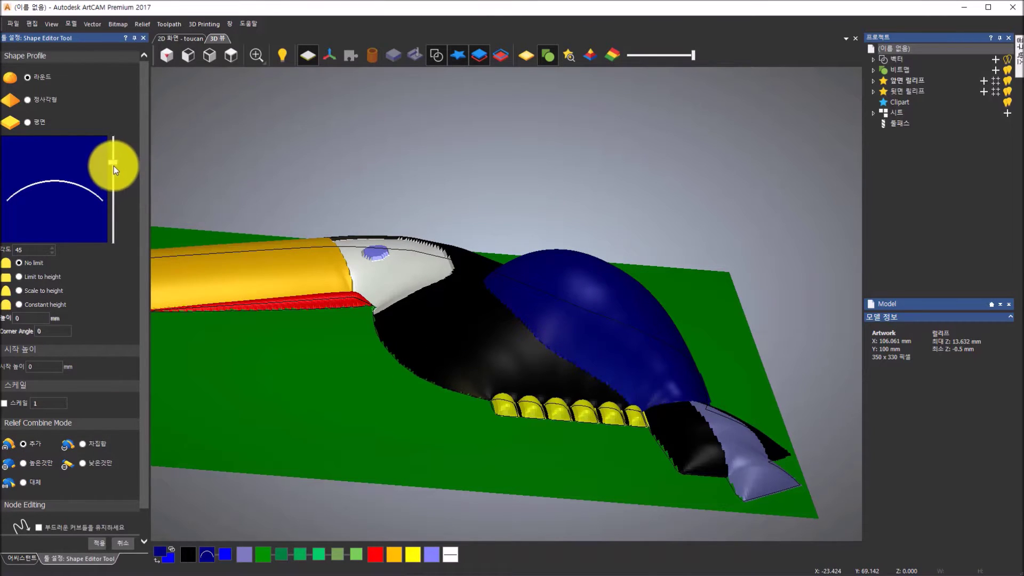
# Step: Set the round wing profile's angle to 15 degrees and check the wing's bulge from several sides
pyautogui.moveTo(114, 162); pyautogui.dragTo(113, 182)
pyautogui.moveTo(686, 229); pyautogui.dragTo(433, 139)
pyautogui.moveTo(116, 188); pyautogui.dragTo(114, 178)
pyautogui.moveTo(569, 182); pyautogui.dragTo(114, 177)
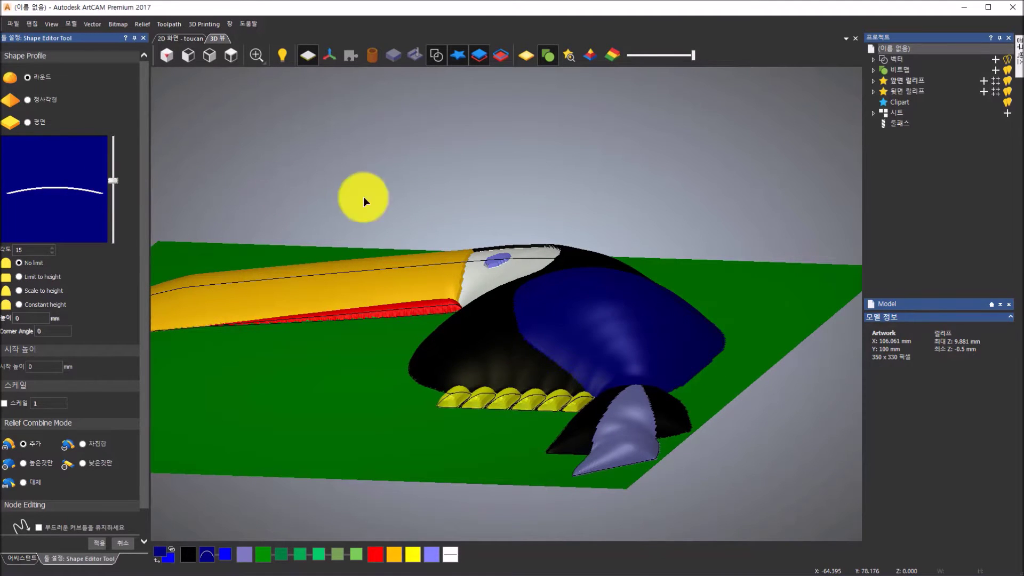
pyautogui.moveTo(561, 267); pyautogui.dragTo(686, 318)
pyautogui.moveTo(447, 356); pyautogui.dragTo(542, 347)
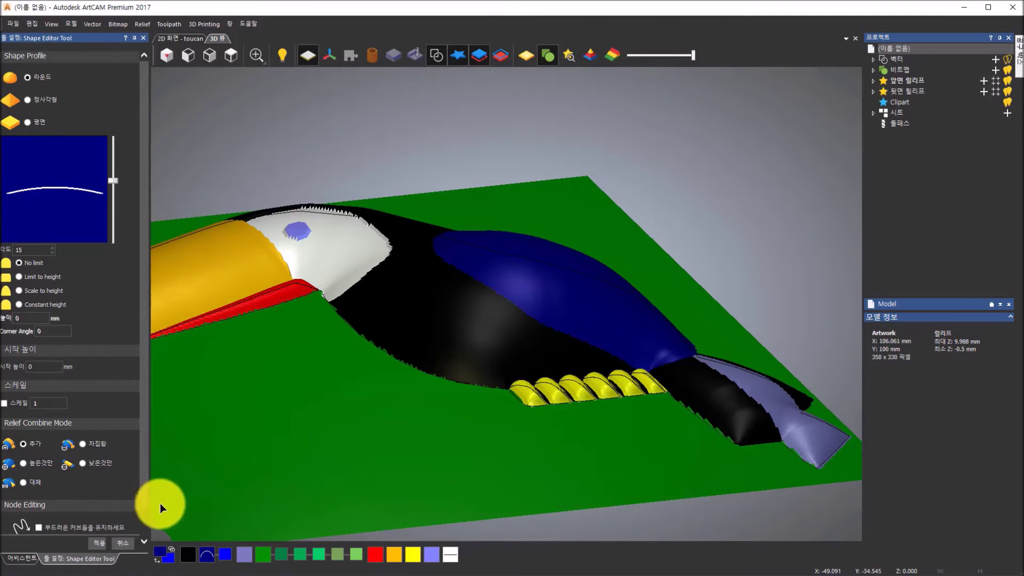
# Step: Apply the round wing profile to the relief and leave the Shape Editor
pyautogui.scroll(-1, 141, 512)
pyautogui.moveTo(575, 249); pyautogui.dragTo(502, 314)
pyautogui.click(95, 547)
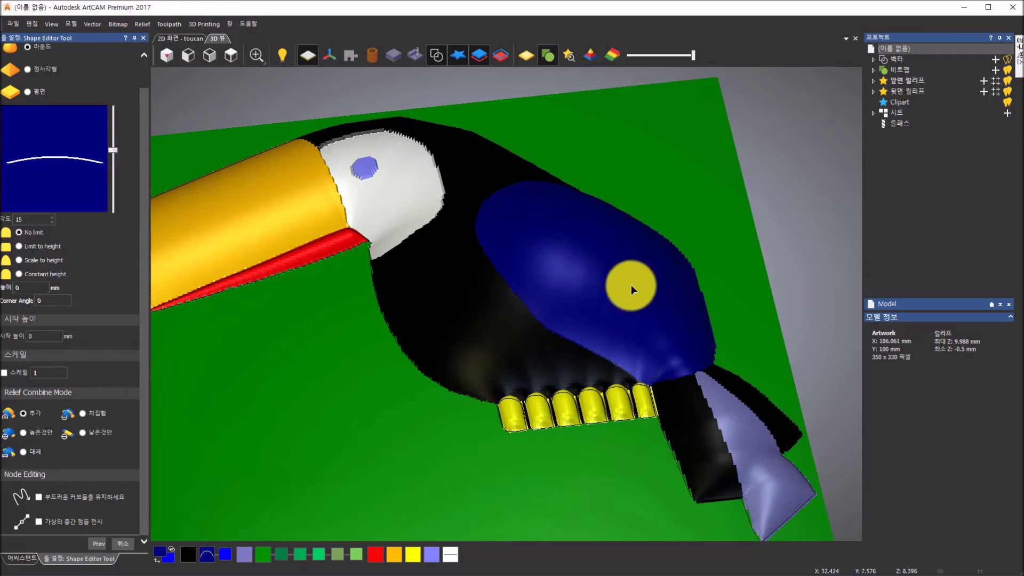
pyautogui.moveTo(437, 257); pyautogui.dragTo(225, 428)
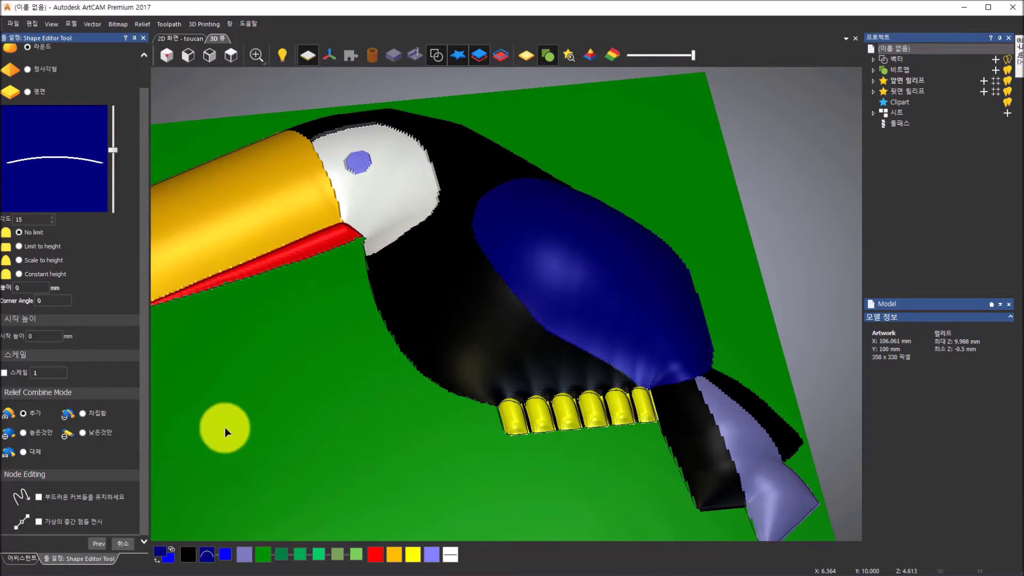
pyautogui.click(117, 542)
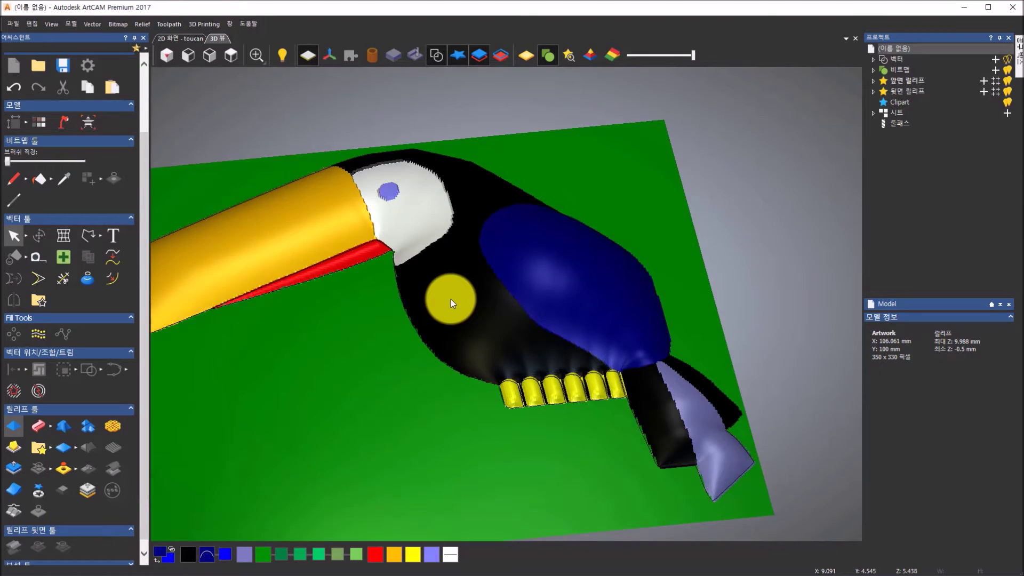
# Step: Display the relief as shaded material instead of bitmap colours and check the whole toucan
pyautogui.scroll(-2, 451, 300)
pyautogui.scroll(1, 250, 315)
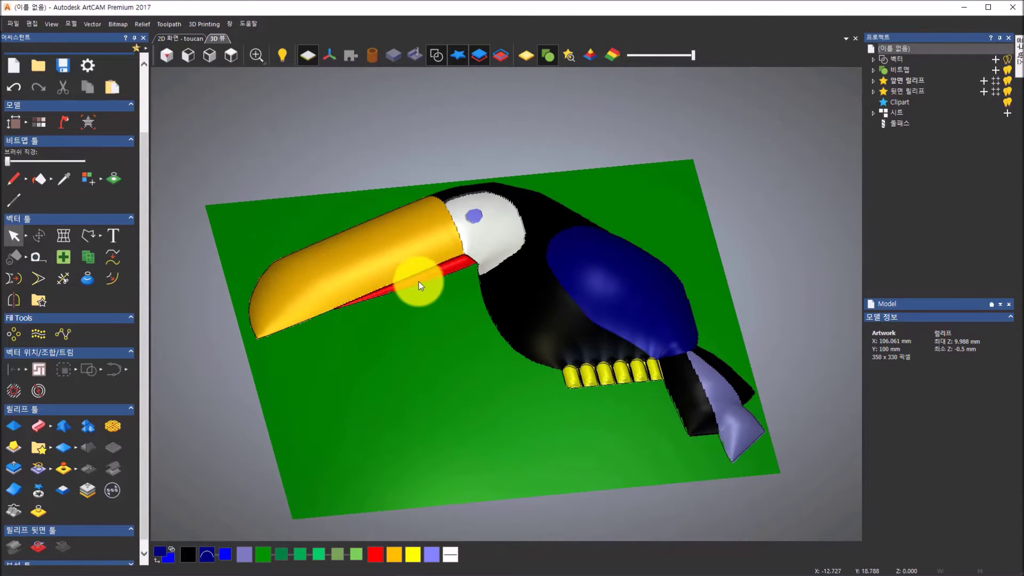
pyautogui.click(532, 55)
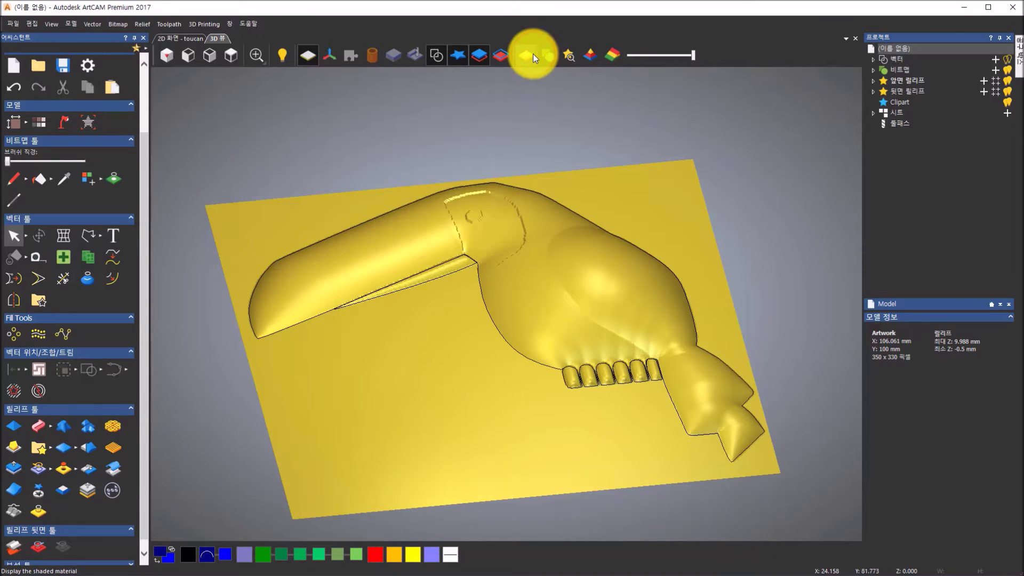
pyautogui.moveTo(551, 164); pyautogui.dragTo(522, 184)
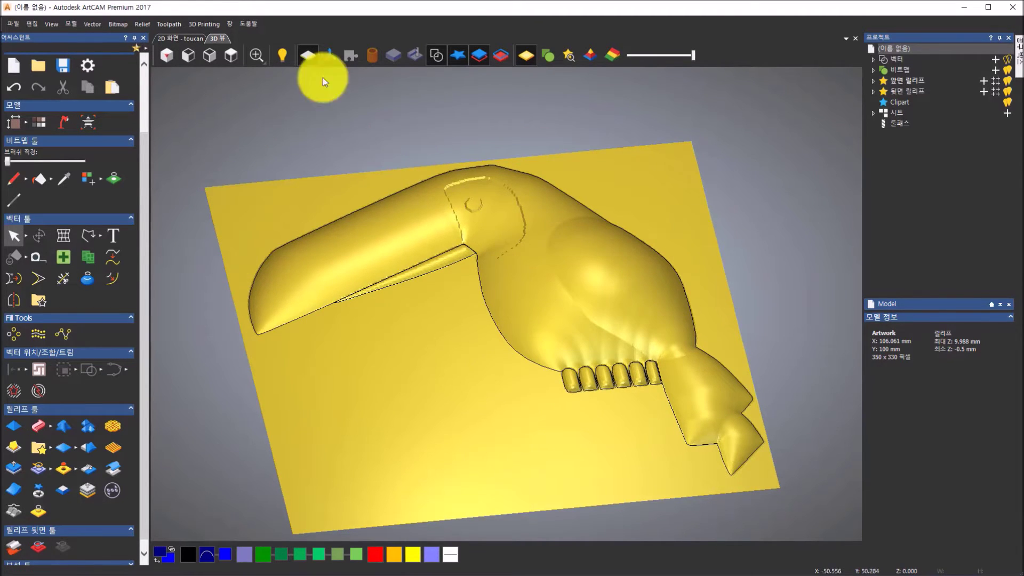
pyautogui.moveTo(542, 257); pyautogui.dragTo(461, 303)
pyautogui.moveTo(572, 297)
pyautogui.mouseDown()
pyautogui.moveTo(611, 280)
pyautogui.moveTo(583, 291)
pyautogui.mouseUp()
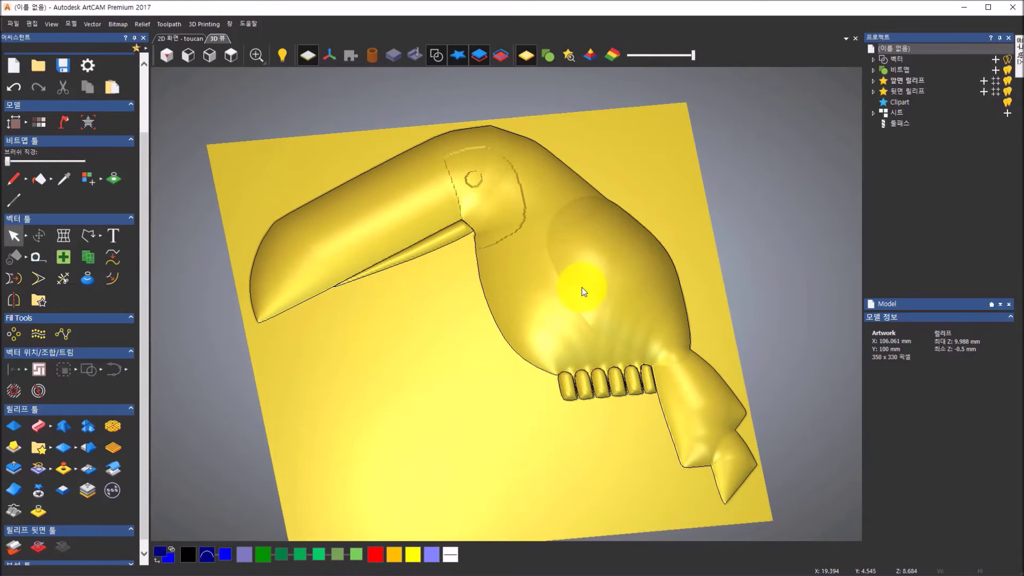
# Step: Hide the vectors in the 3D view and examine the relief's head, wing and foot edges up close
pyautogui.click(439, 59)
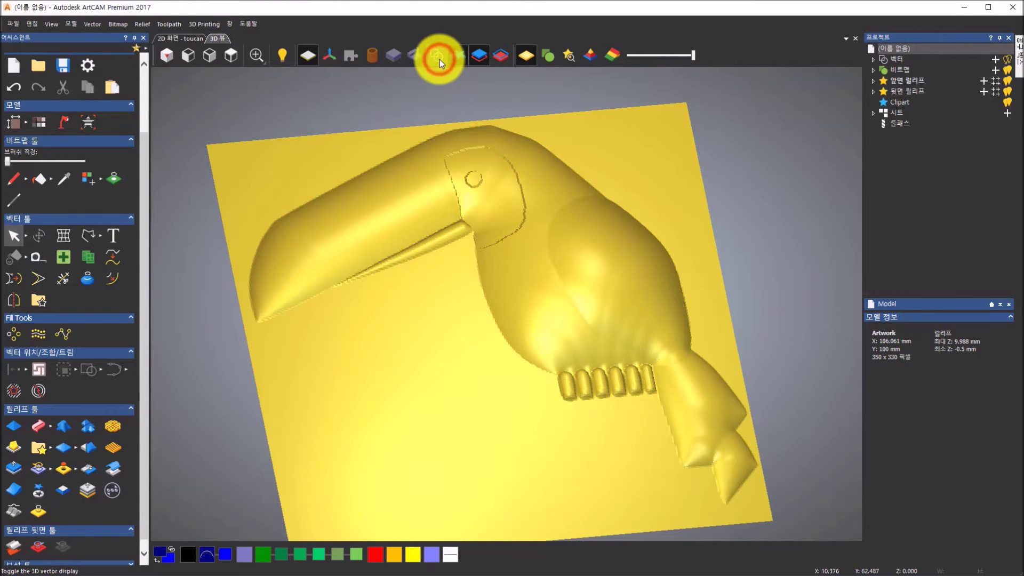
pyautogui.moveTo(543, 233); pyautogui.dragTo(510, 239)
pyautogui.scroll(2, 510, 216)
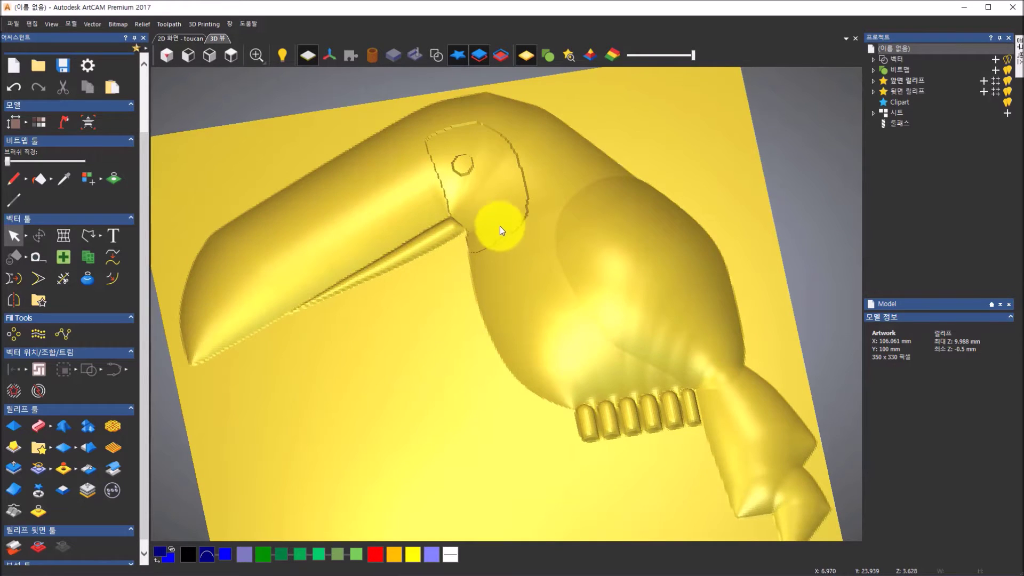
pyautogui.scroll(2, 499, 230)
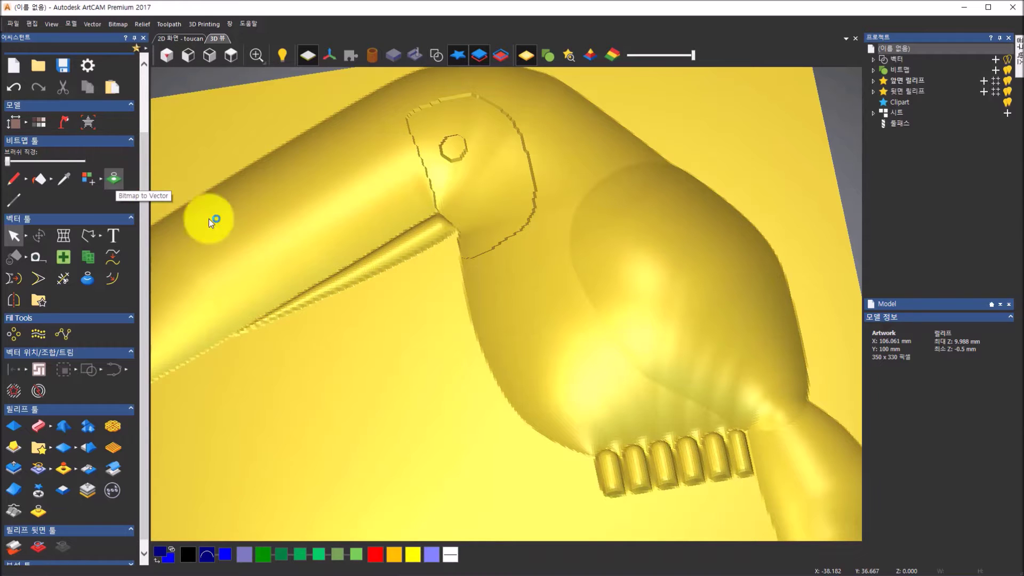
pyautogui.scroll(-4, 400, 264)
pyautogui.scroll(-2, 459, 261)
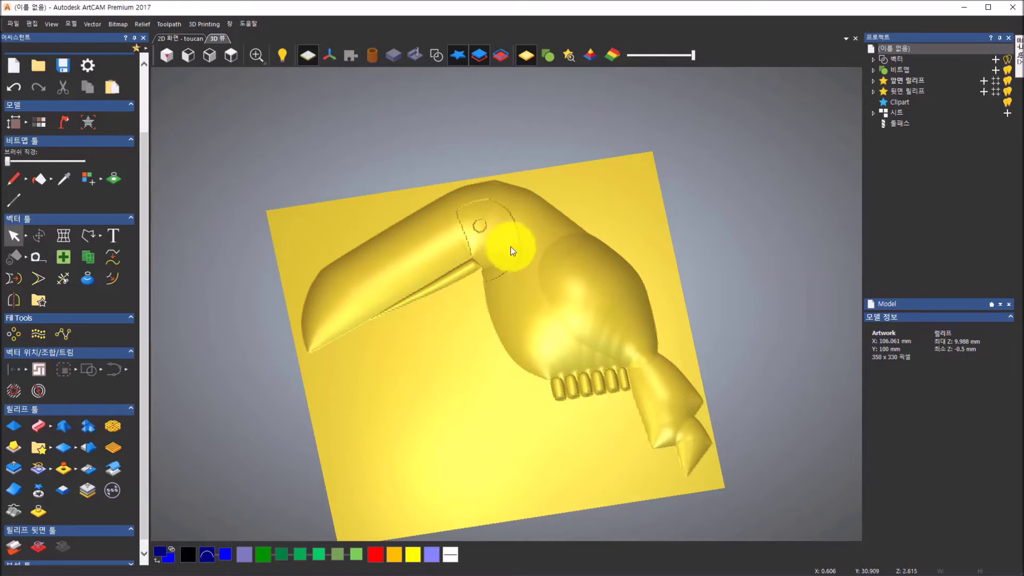
pyautogui.scroll(3, 588, 273)
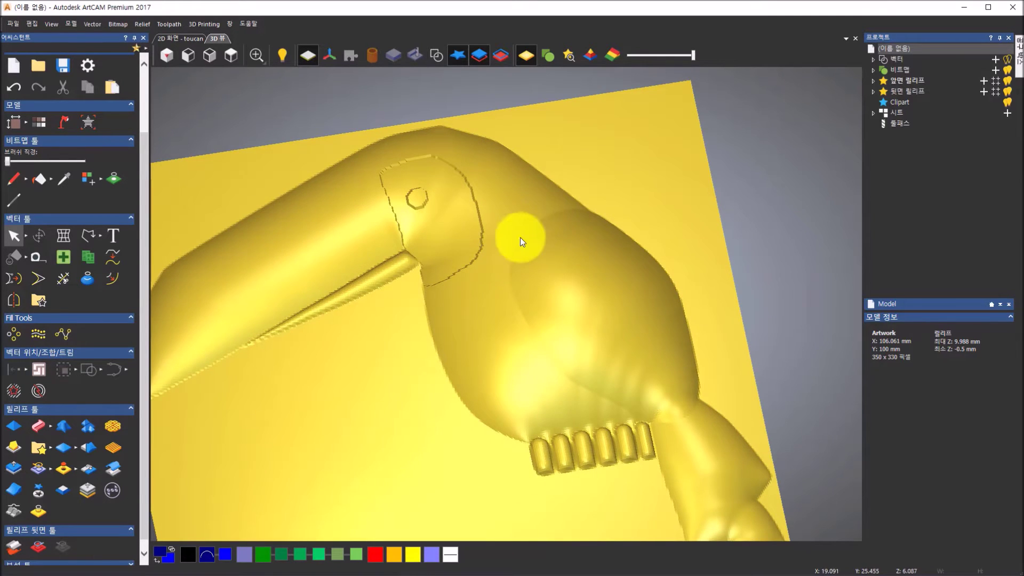
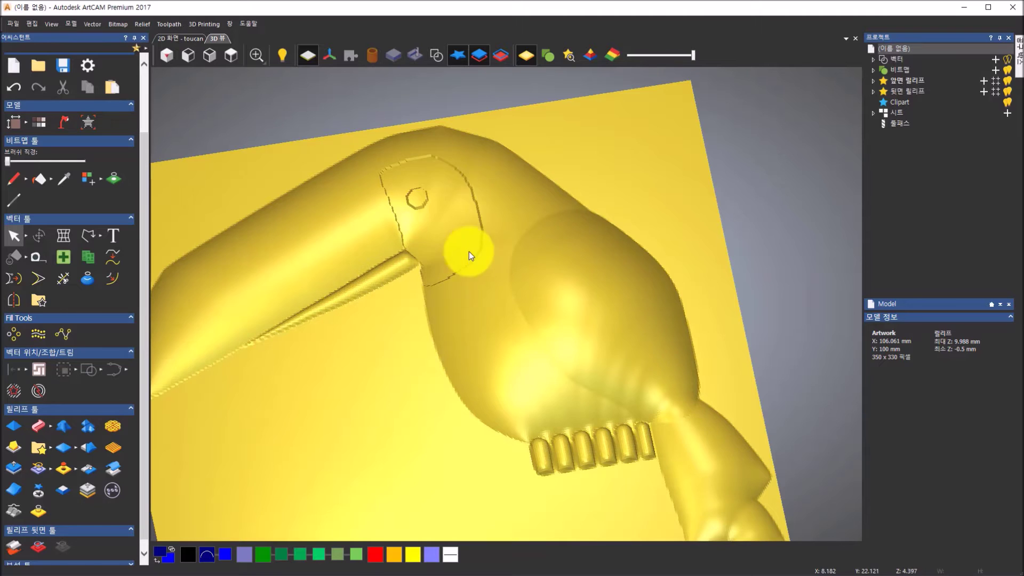
# Step: Smooth the whole relief layer repeatedly with the smoothing count at 1, and view the toucan from above
pyautogui.click(91, 453)
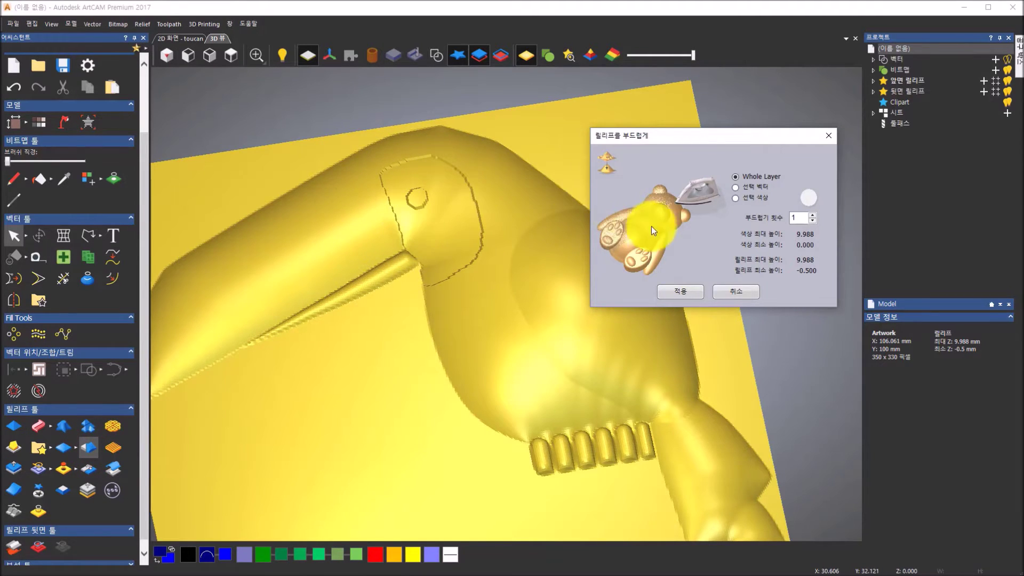
pyautogui.click(797, 217)
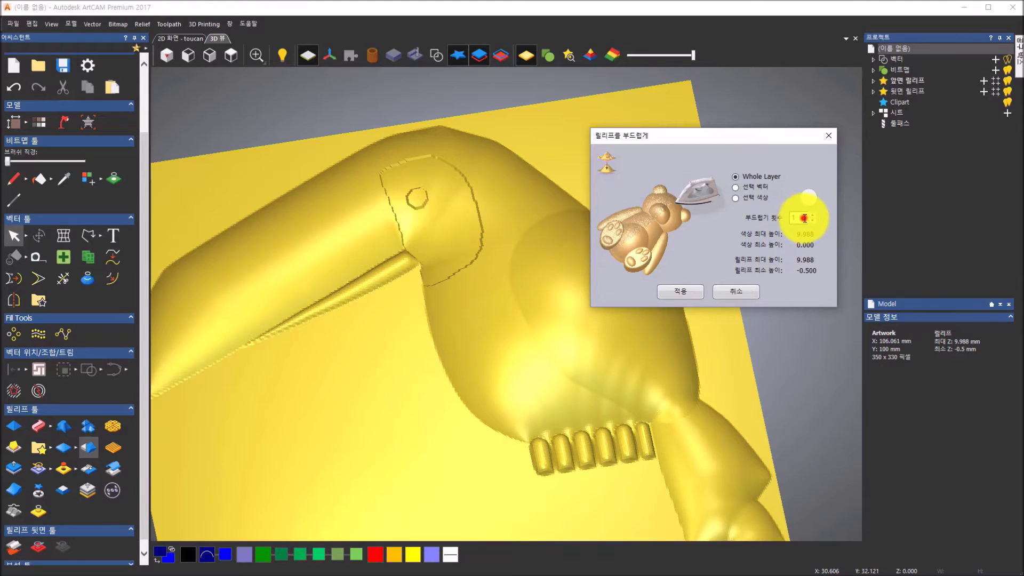
pyautogui.click(692, 293)
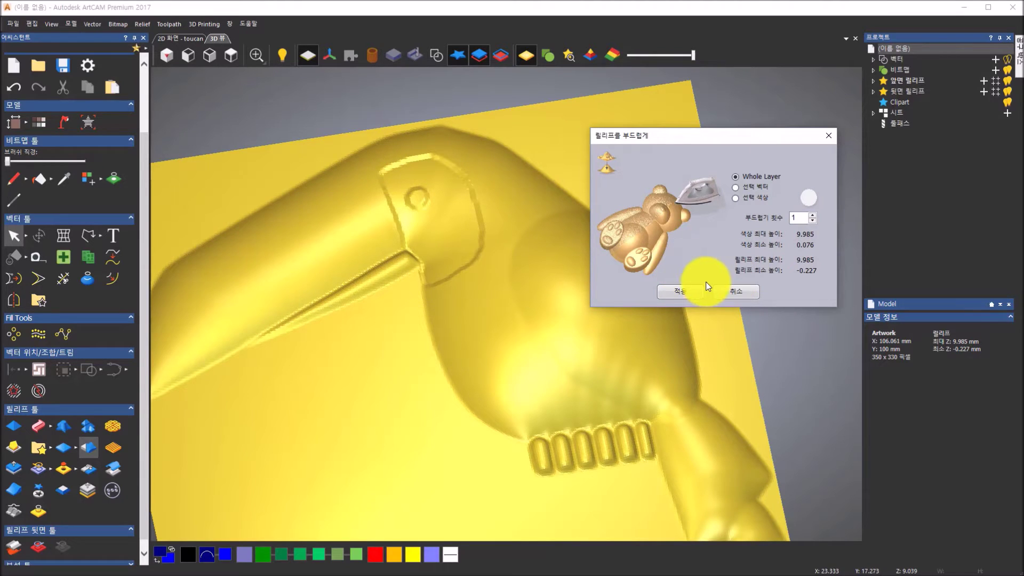
pyautogui.click(687, 287)
pyautogui.click(687, 288)
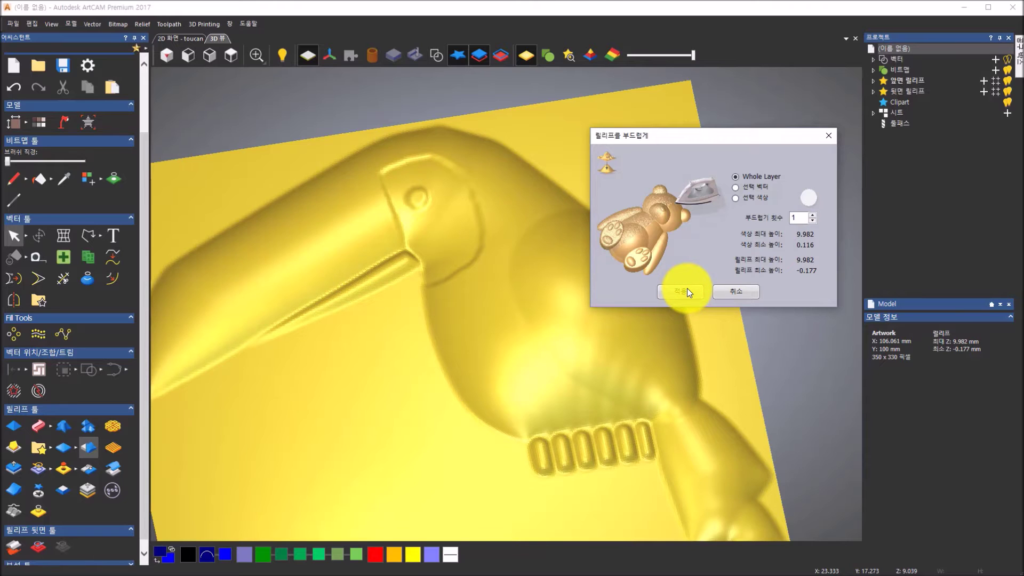
pyautogui.click(686, 288)
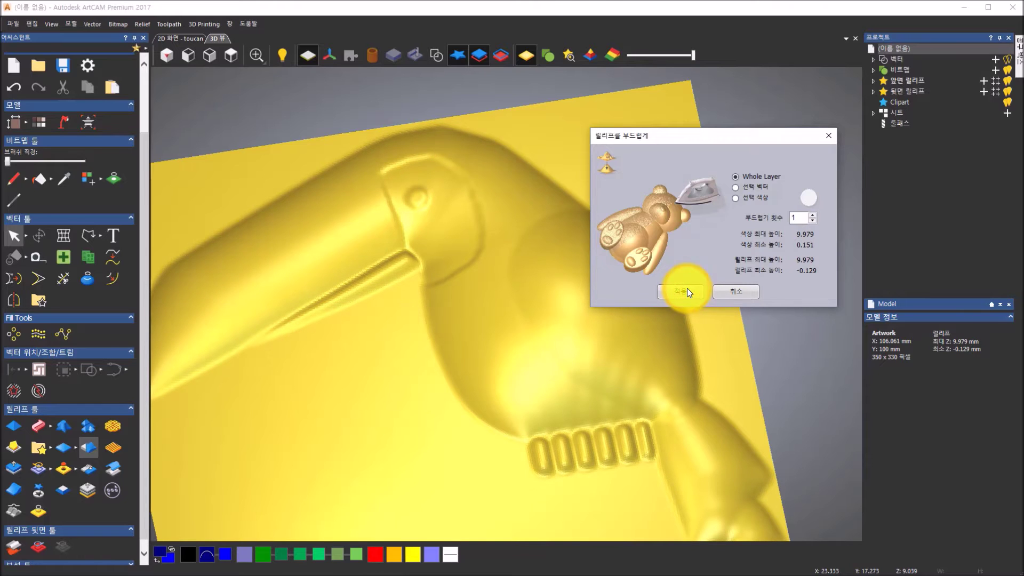
pyautogui.click(743, 294)
pyautogui.click(239, 57)
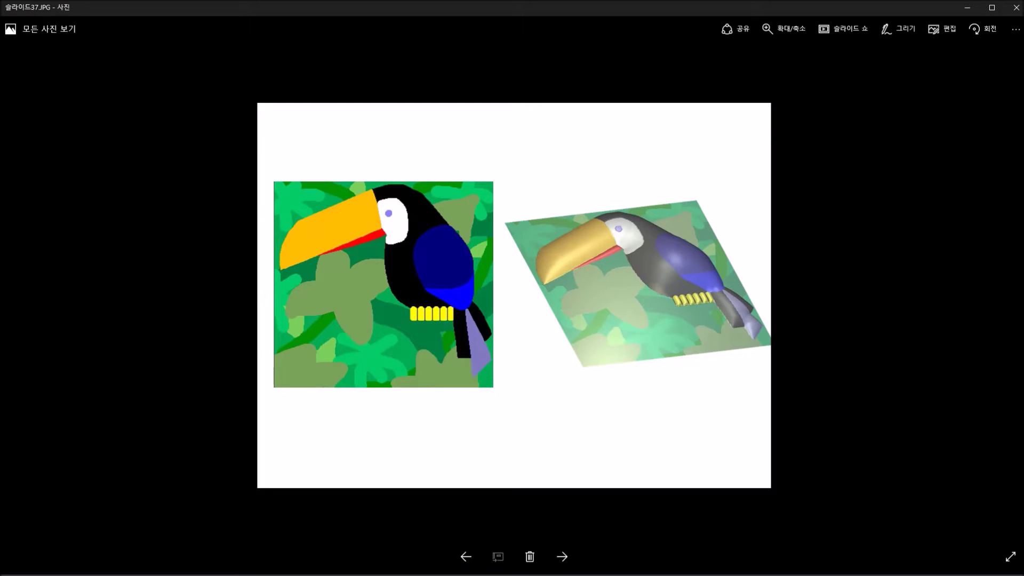
# Step: Advance to the chocolate relief example slide in Photos, examine it and return to ArtCAM
pyautogui.click(557, 556)
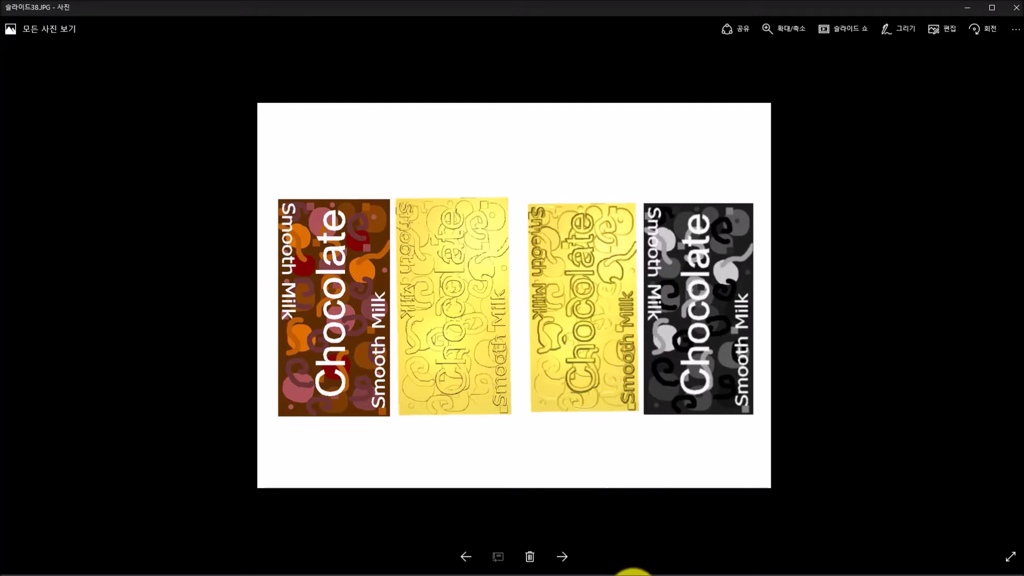
pyautogui.click(633, 575)
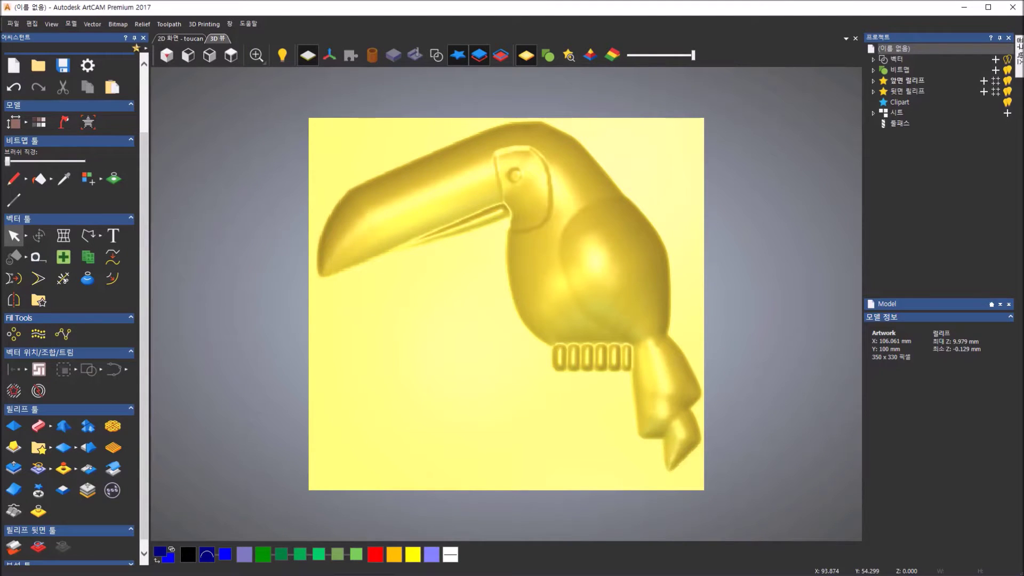
# Step: Close the toucan model from its 2D view without saving it
pyautogui.click(184, 38)
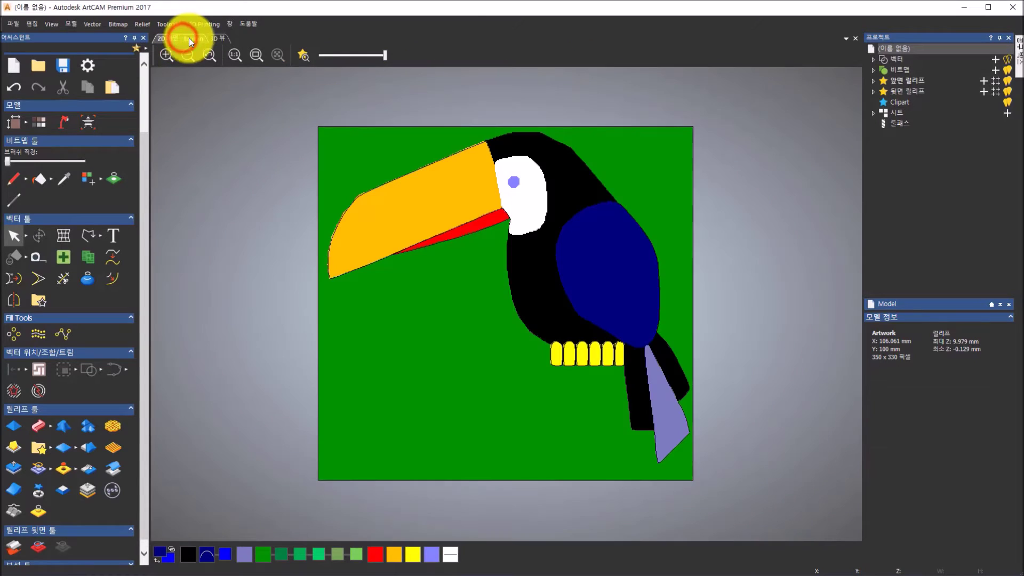
pyautogui.click(854, 38)
pyautogui.click(519, 312)
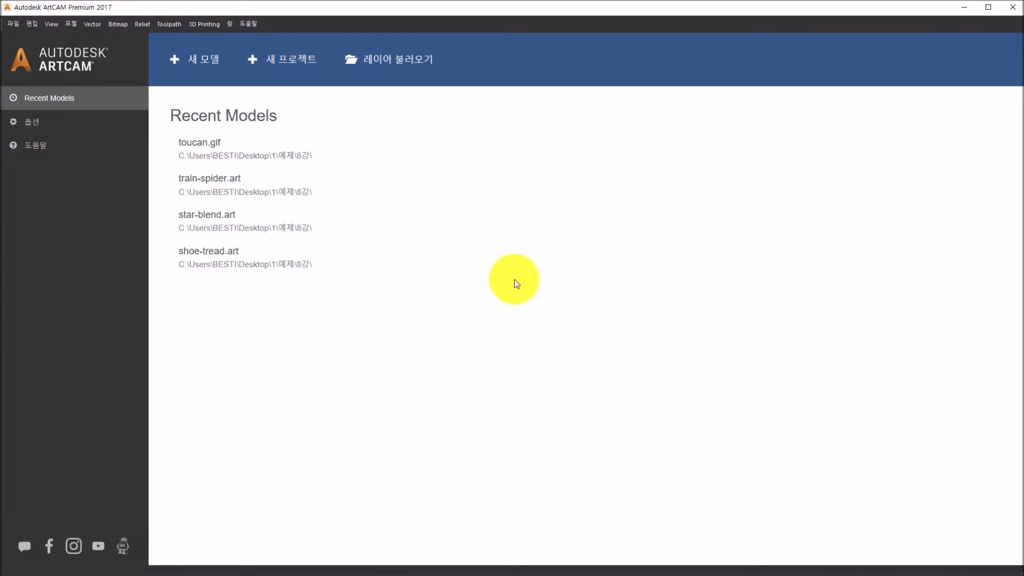
# Step: Open the chocolate.bmp bitmap as a new model
pyautogui.click(409, 59)
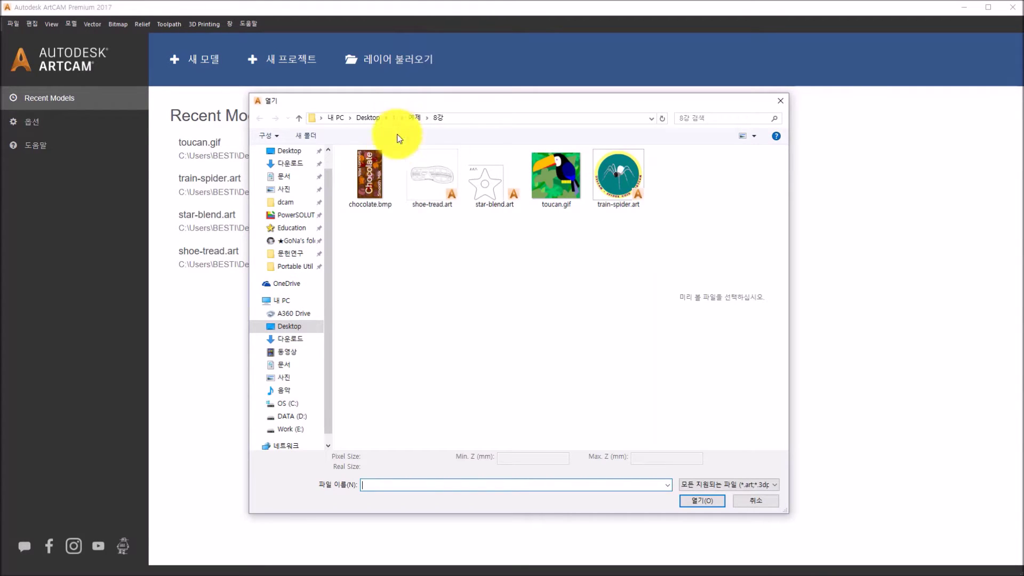
pyautogui.click(381, 178)
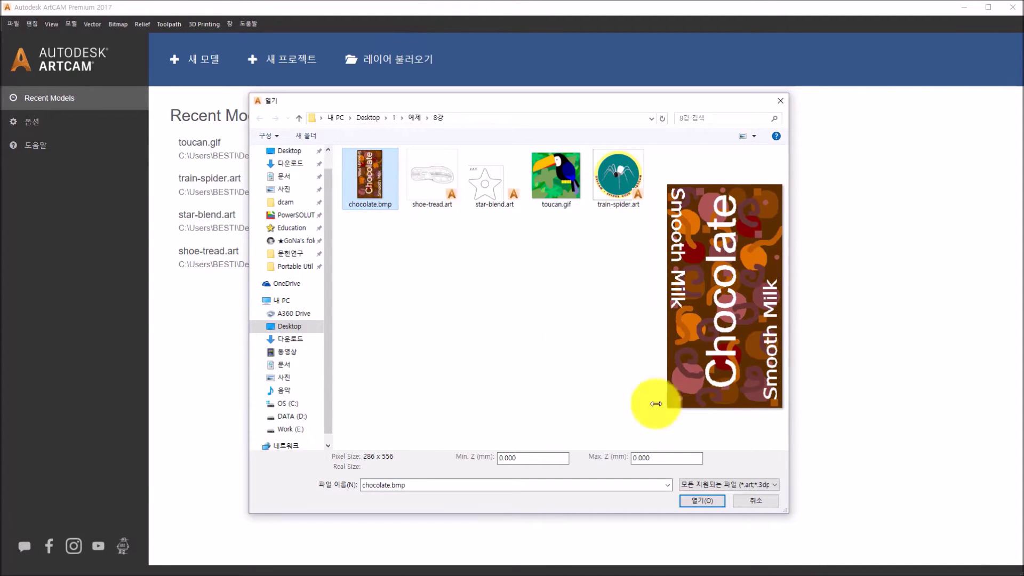
pyautogui.click(691, 504)
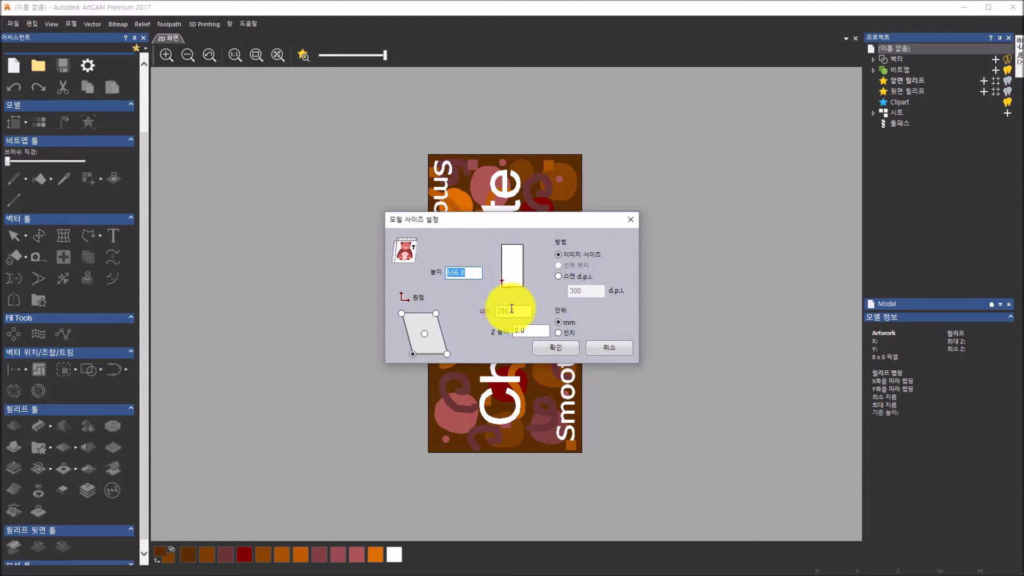
# Step: Size the model by a scan resolution of 300 d.p.i. in mm, with its origin at the centre
pyautogui.click(558, 276)
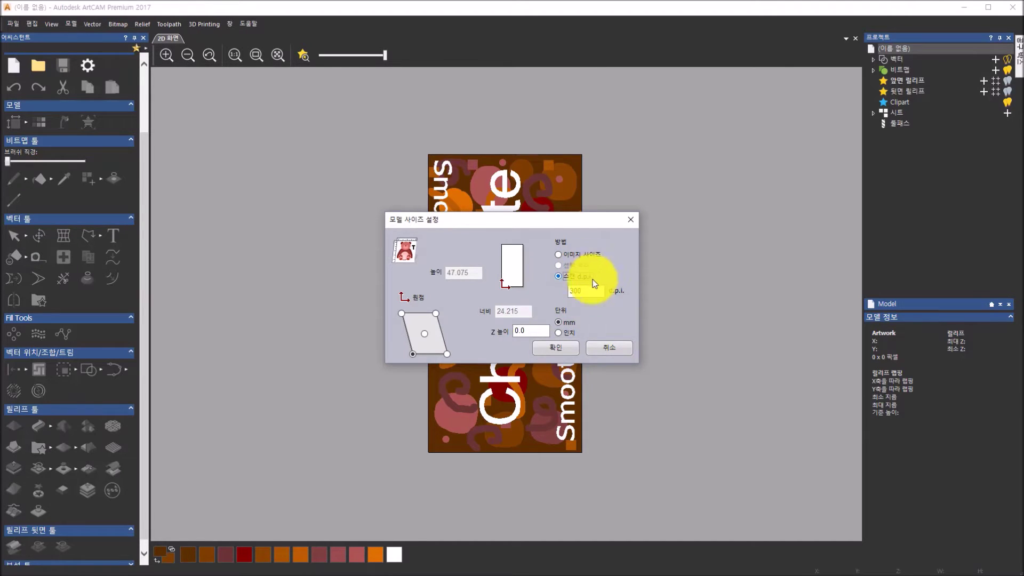
pyautogui.click(585, 289)
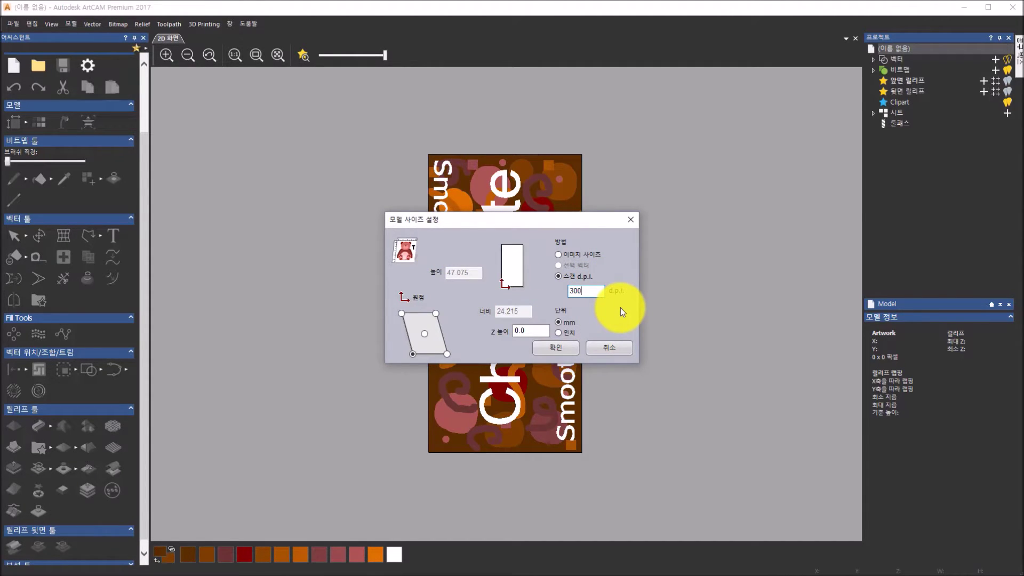
pyautogui.click(425, 333)
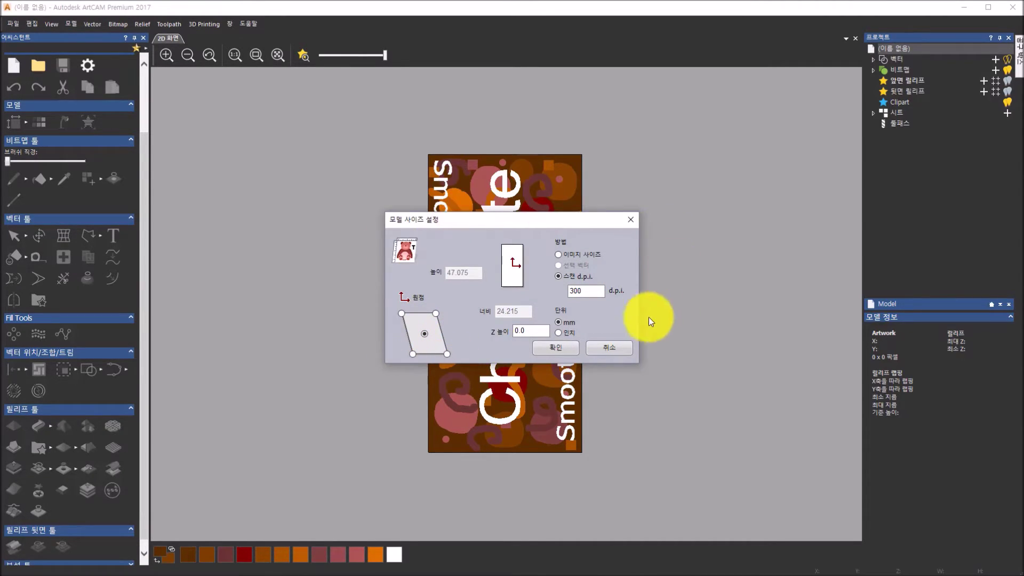
pyautogui.click(568, 344)
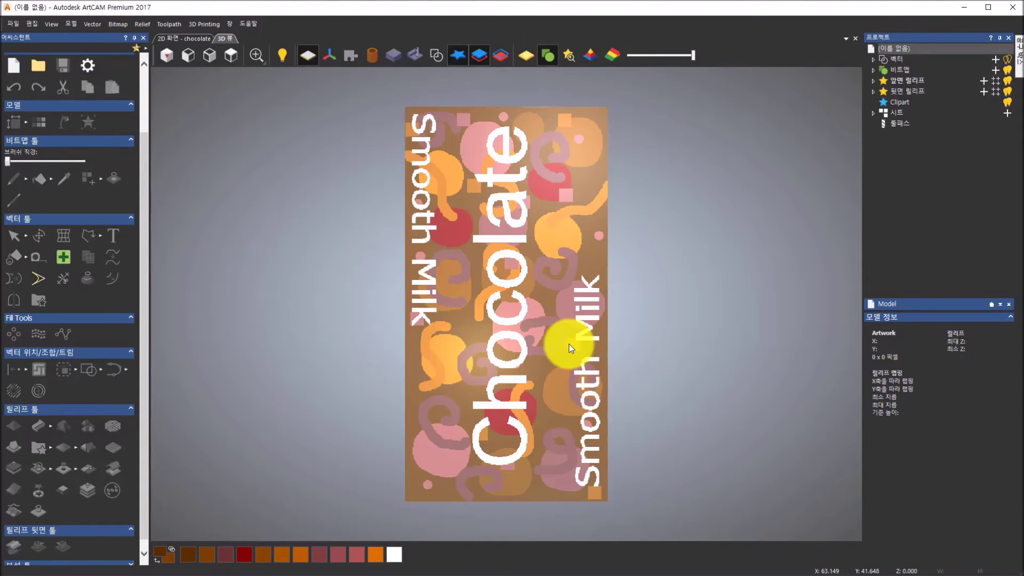
# Step: Show the model at an angle in 3D and expand the bitmap, front relief and vector layer groups in the project
pyautogui.click(197, 40)
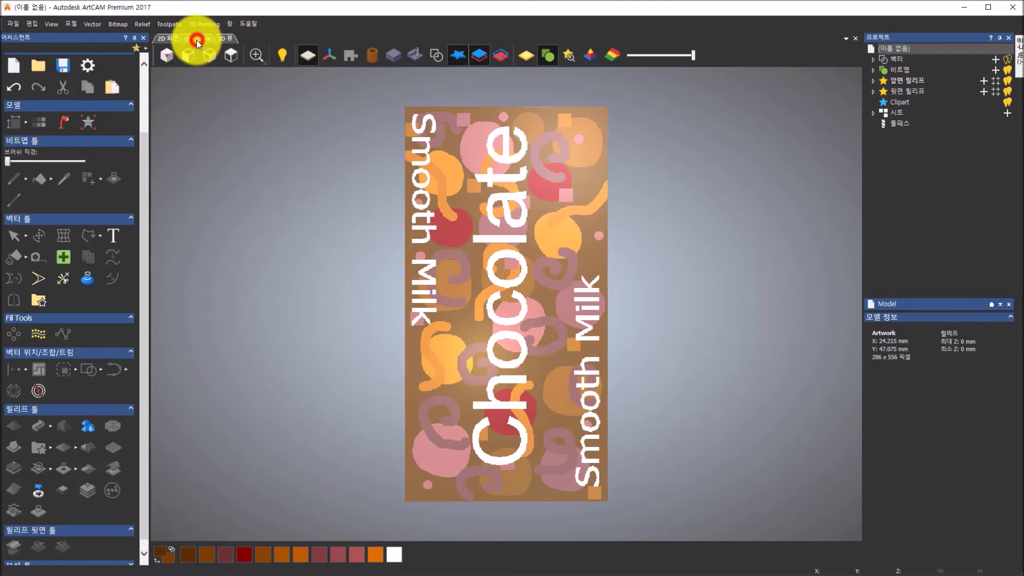
pyautogui.click(220, 40)
pyautogui.moveTo(495, 274); pyautogui.dragTo(523, 285)
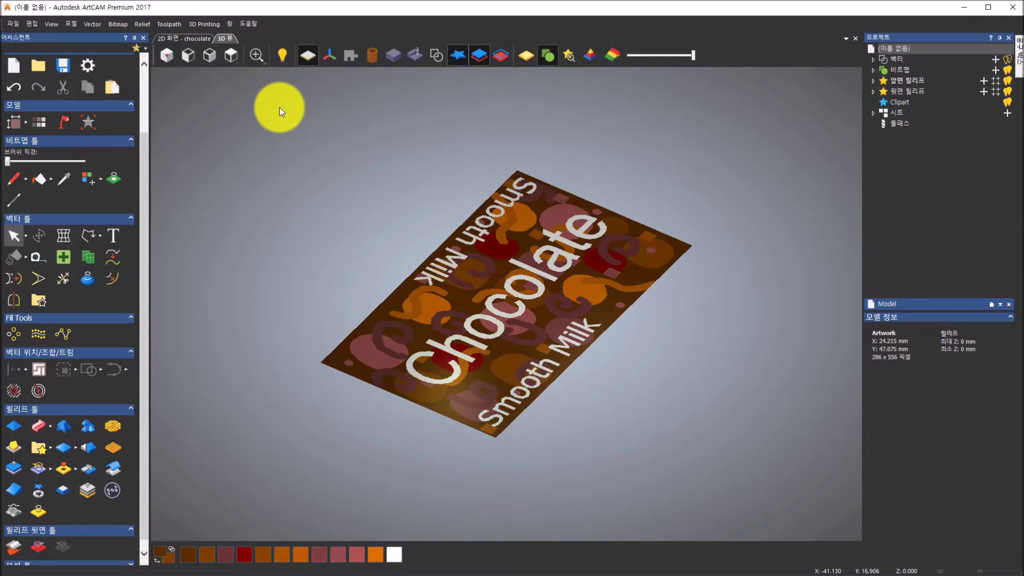
pyautogui.click(874, 70)
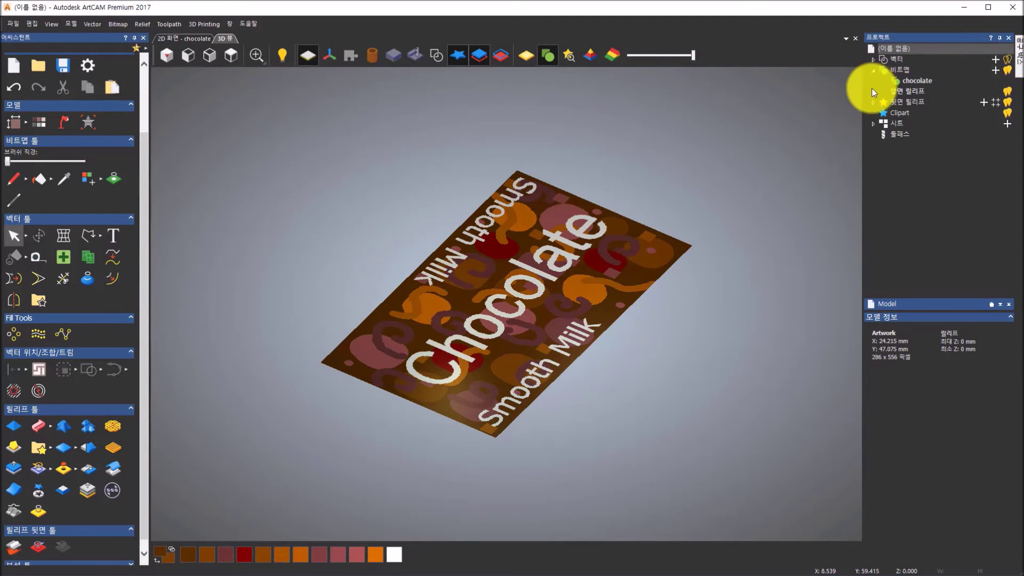
pyautogui.click(873, 92)
pyautogui.click(874, 61)
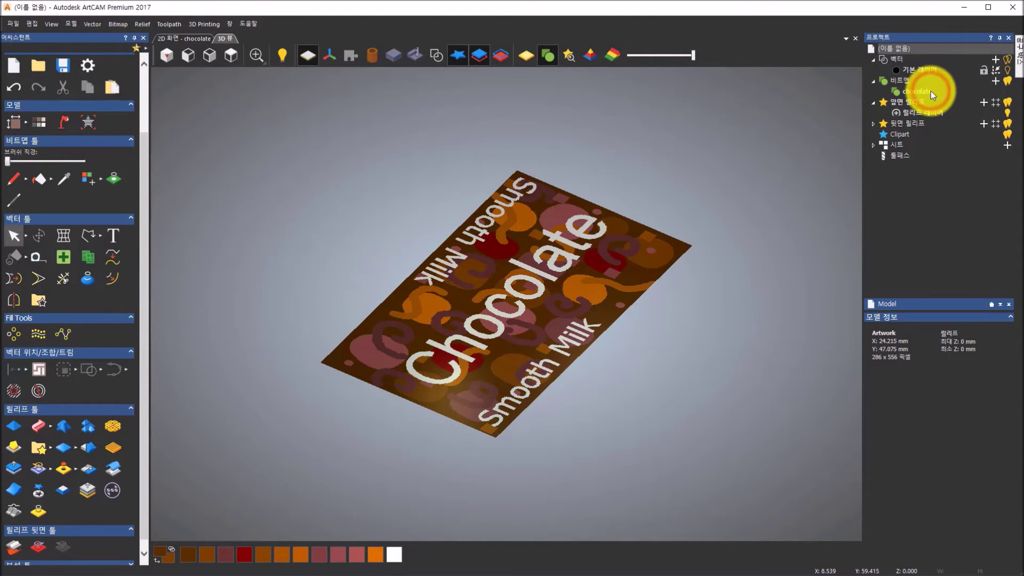
# Step: Create a relief layer from the chocolate bitmap layer with a new height of 1 mm
pyautogui.click(930, 91)
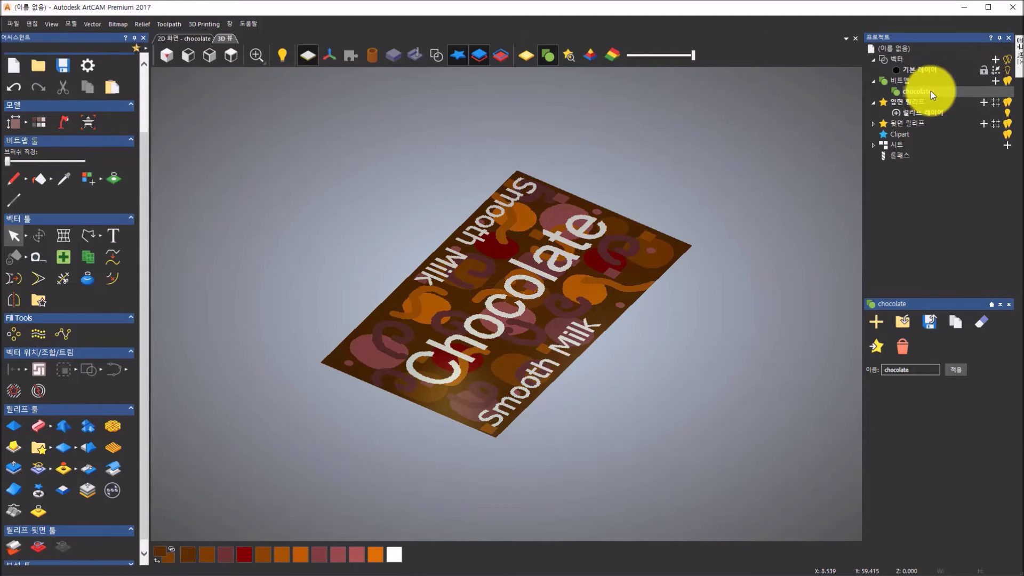
pyautogui.rightClick(931, 91)
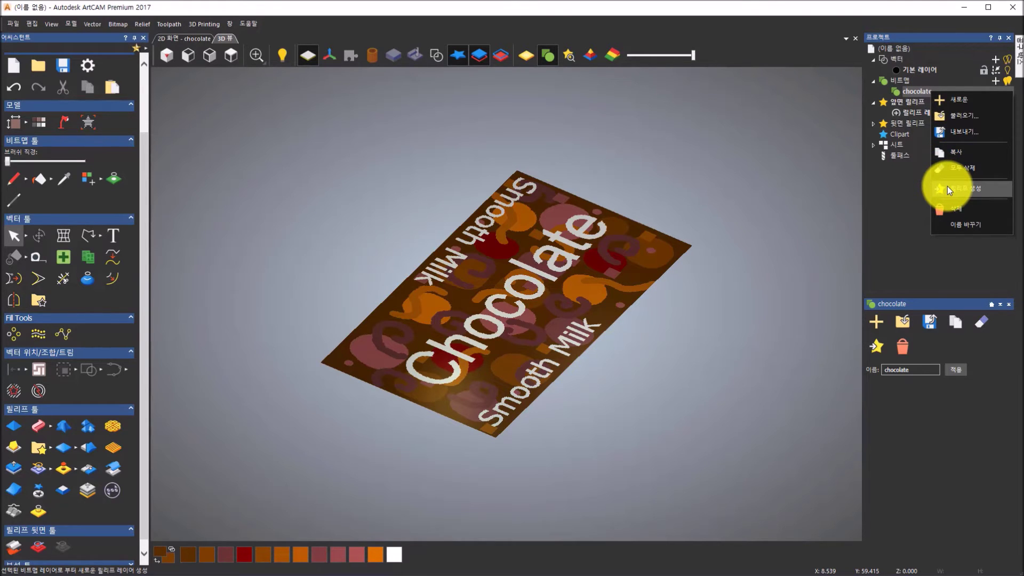
pyautogui.click(881, 351)
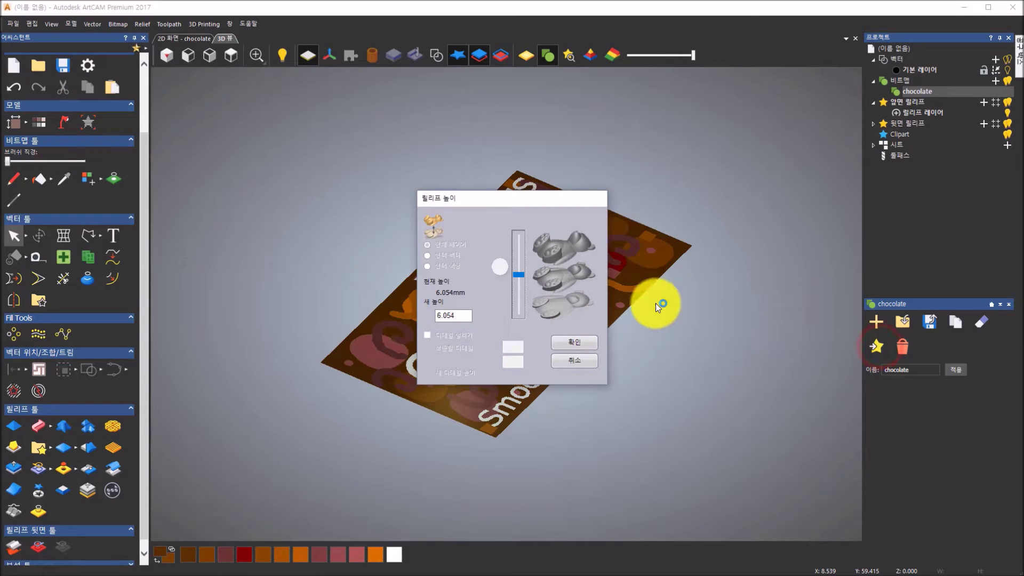
pyautogui.moveTo(503, 200); pyautogui.dragTo(743, 218)
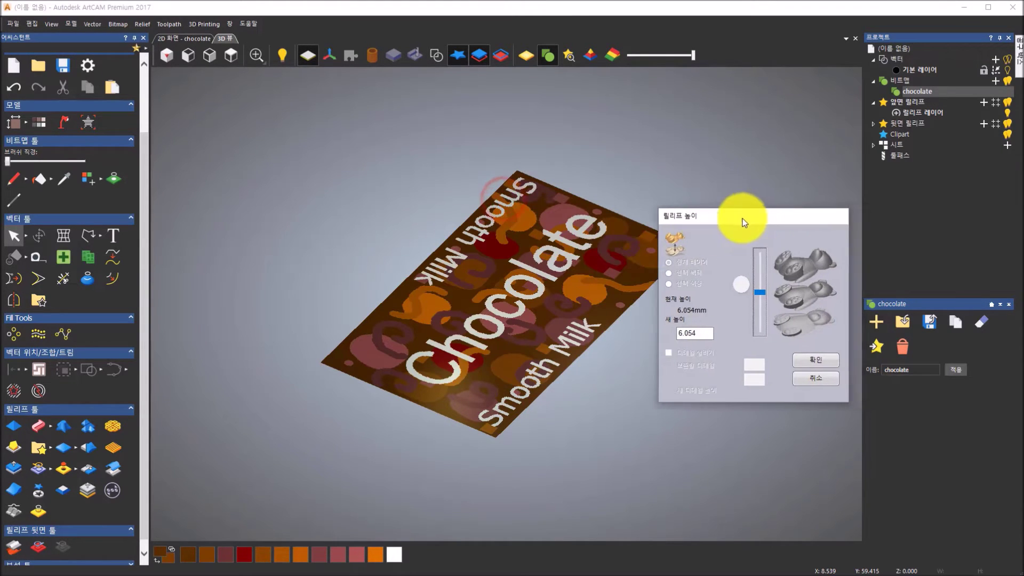
pyautogui.doubleClick(697, 333)
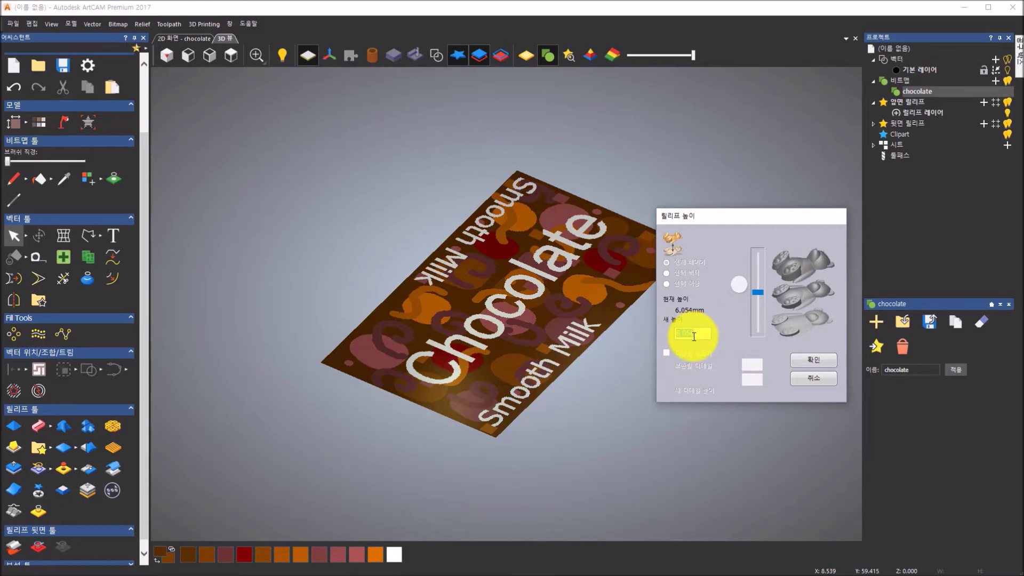
pyautogui.write('1')
pyautogui.click(814, 359)
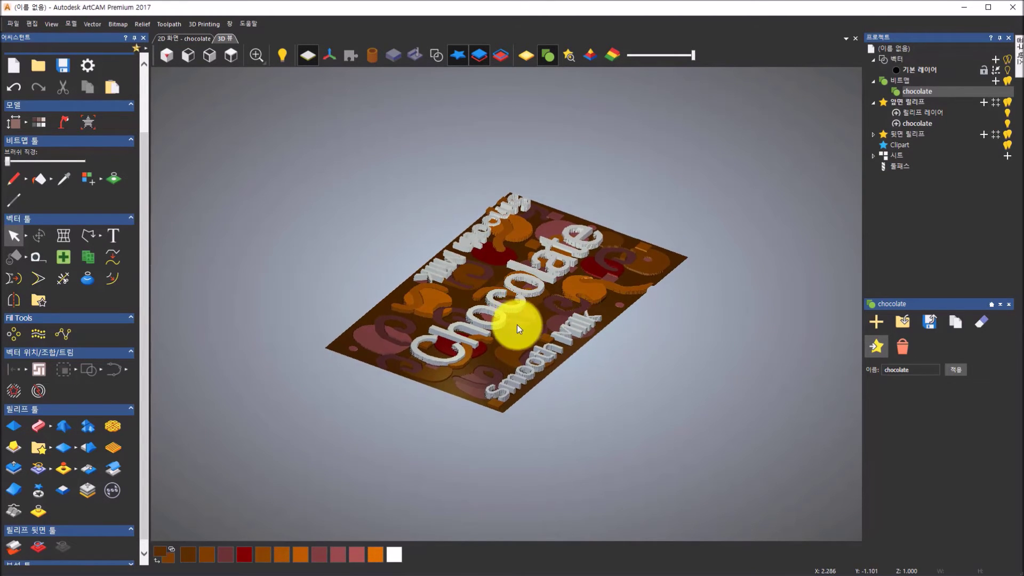
# Step: Select the chocolate relief layer, shade the relief with its material instead of the bitmap, and examine it from several angles
pyautogui.click(934, 114)
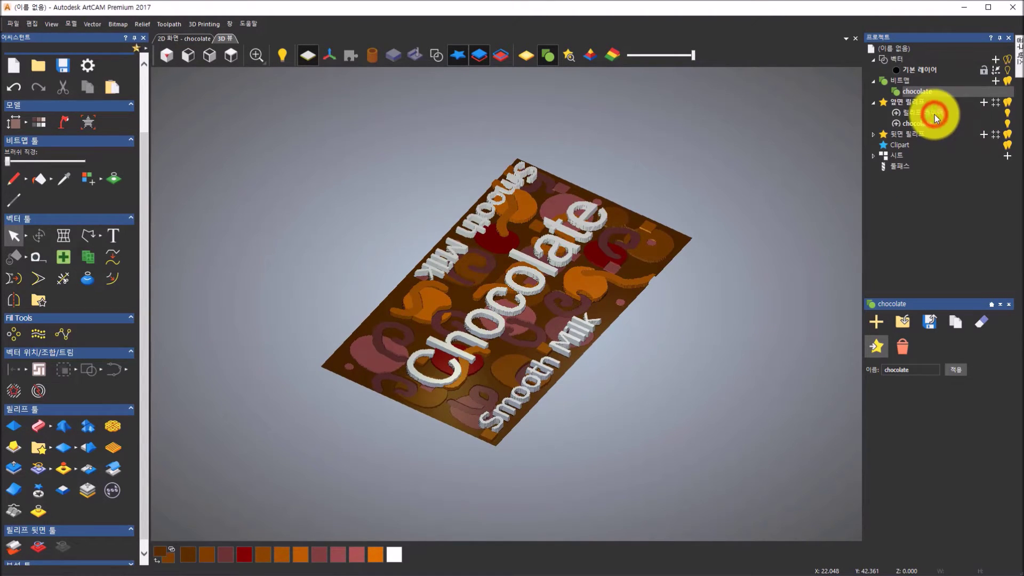
pyautogui.click(930, 122)
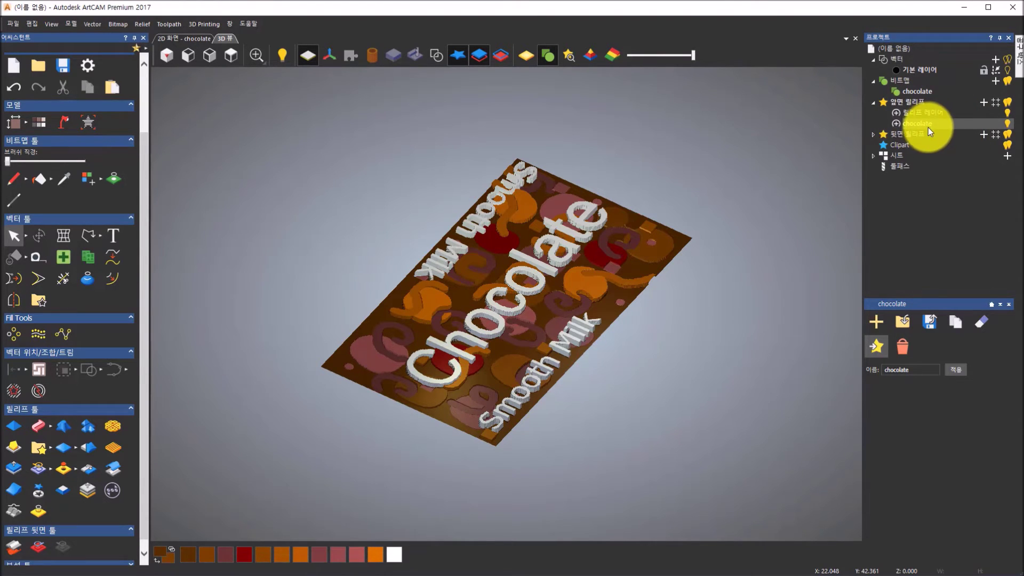
pyautogui.moveTo(479, 312); pyautogui.dragTo(438, 284)
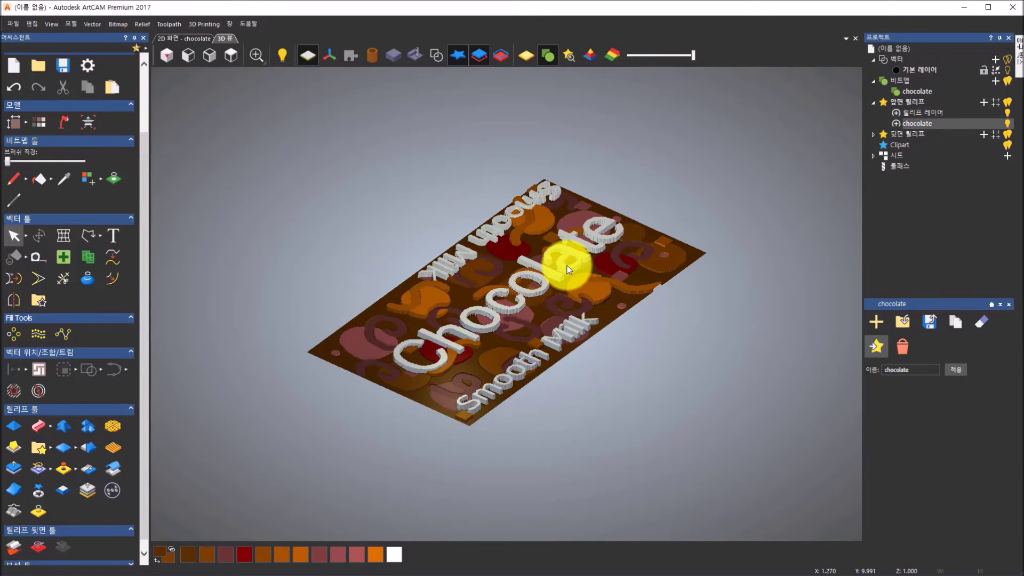
pyautogui.click(525, 60)
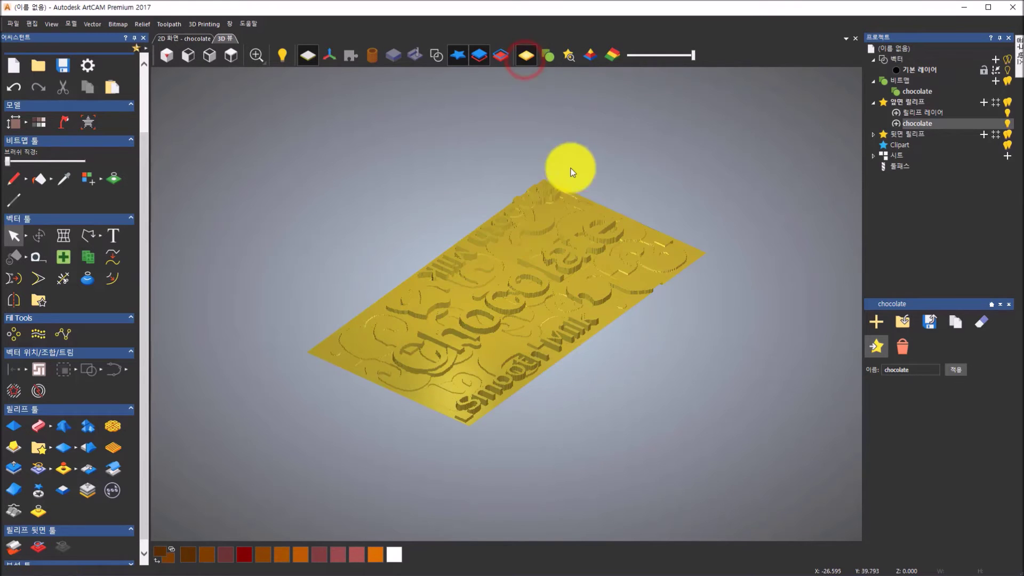
pyautogui.moveTo(593, 221); pyautogui.dragTo(452, 297)
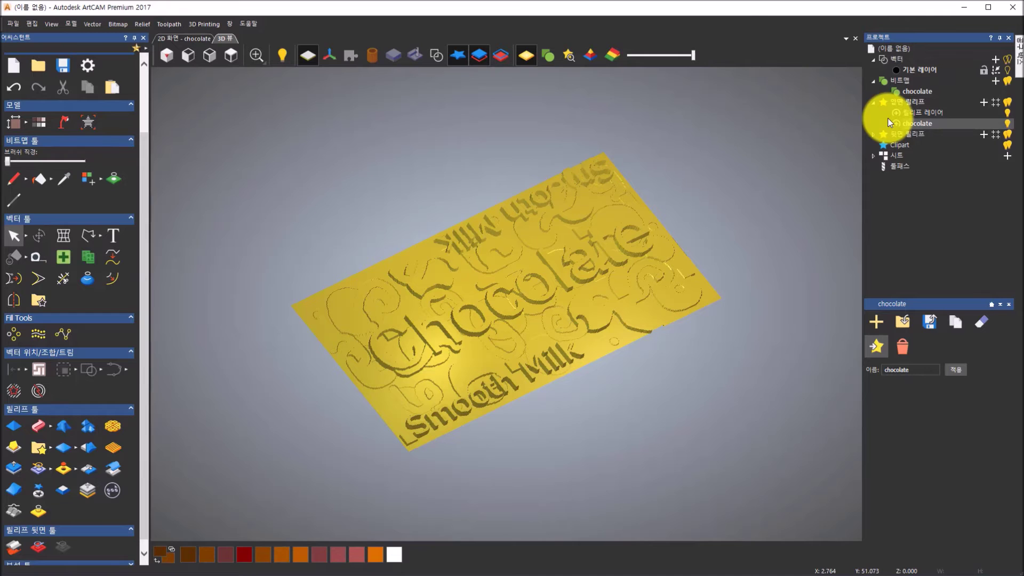
# Step: Make a greyscale copy of the chocolate bitmap in the 2D view and select the new bitmap layer
pyautogui.click(177, 38)
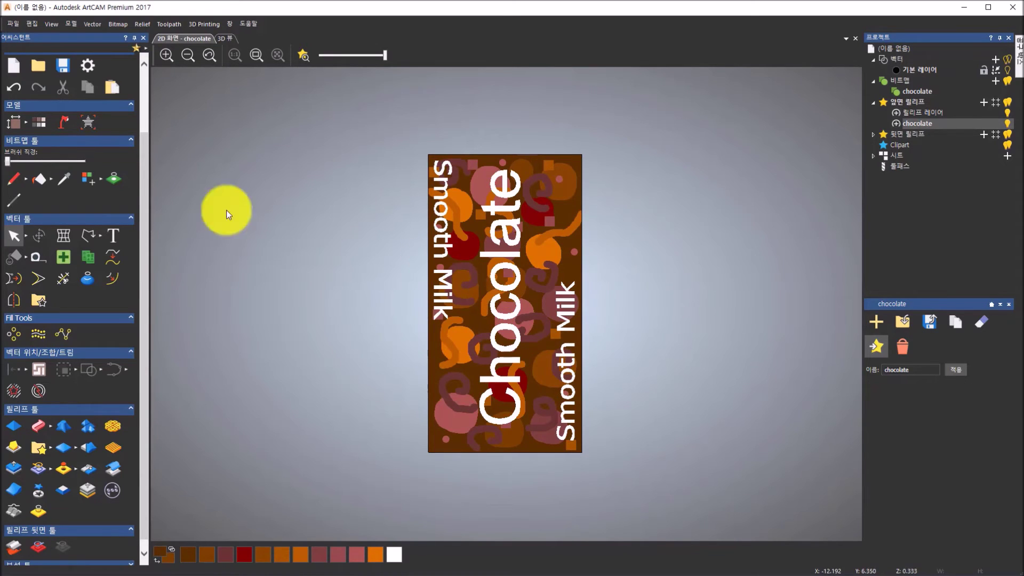
pyautogui.click(37, 121)
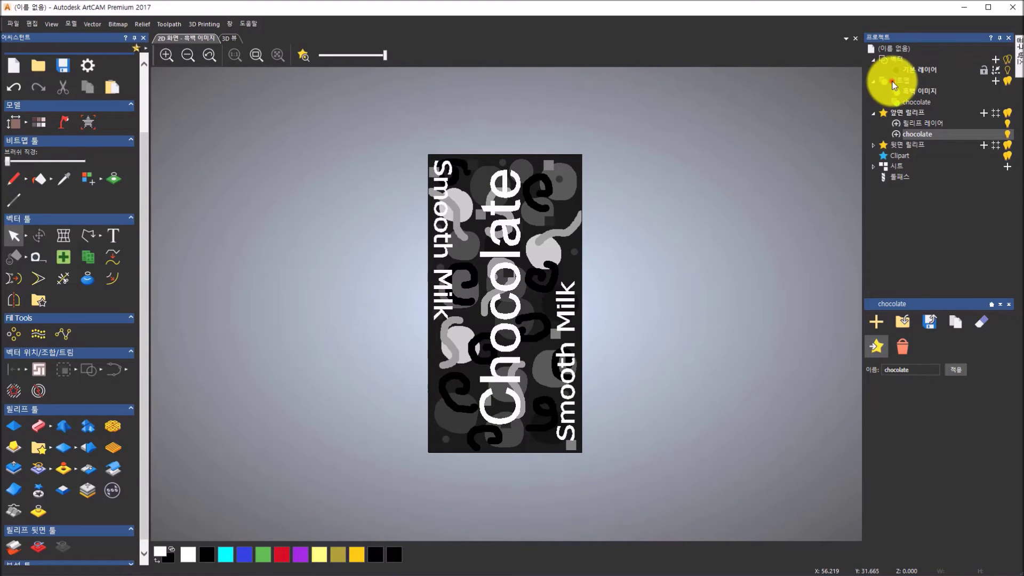
pyautogui.click(927, 92)
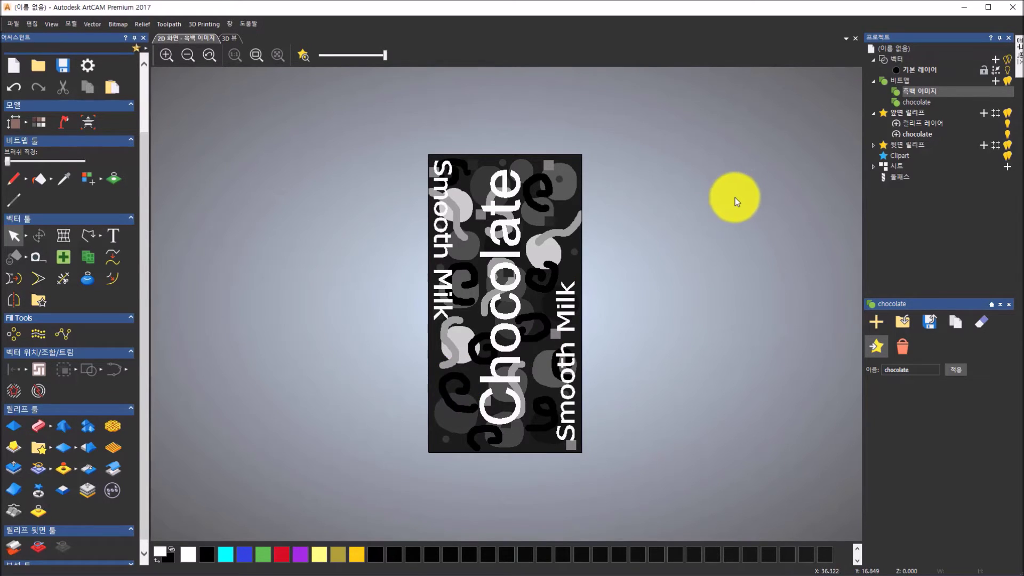
# Step: Tile the 2D and 3D views vertically side by side and switch between the two windows
pyautogui.click(231, 23)
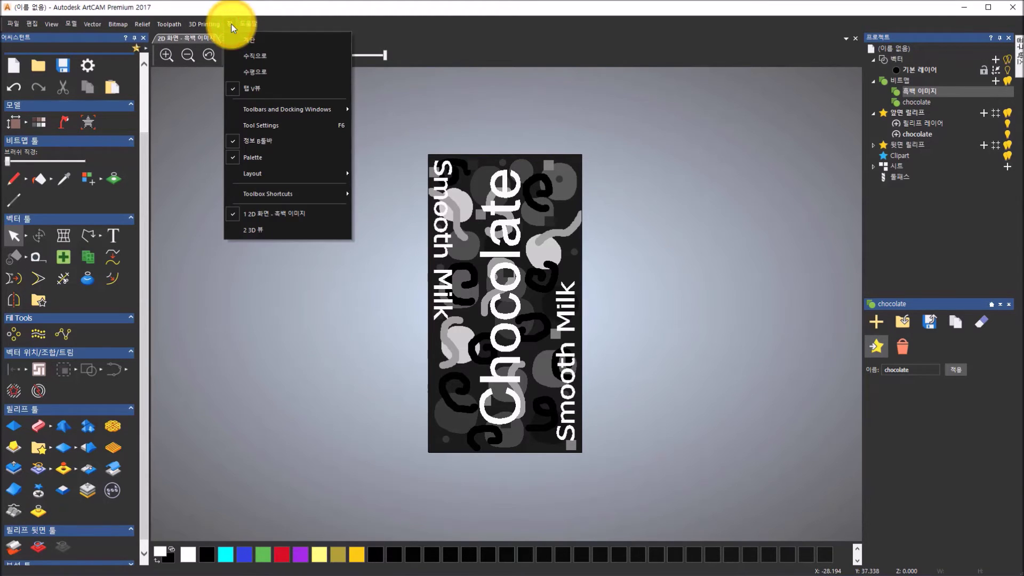
pyautogui.click(243, 58)
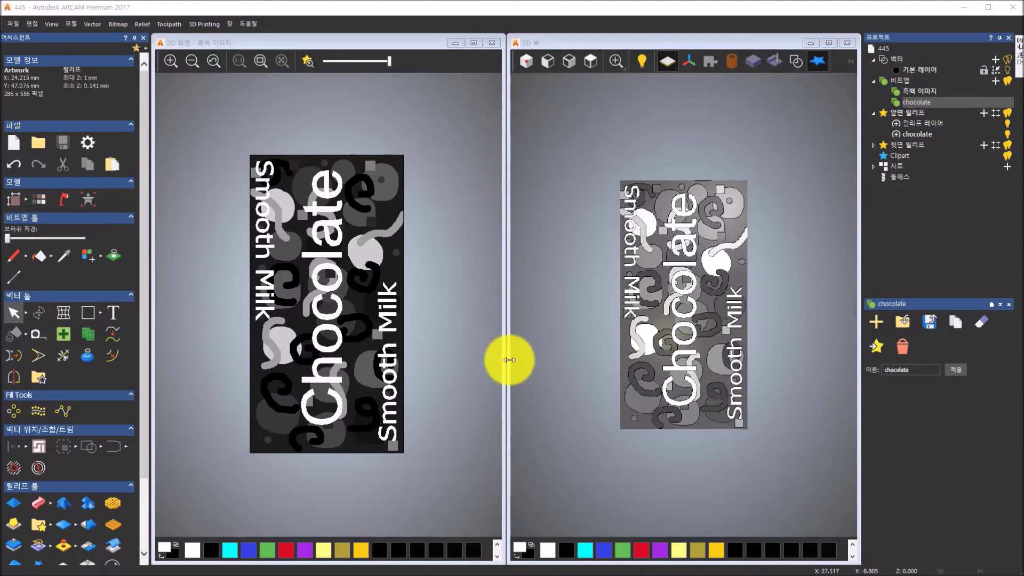
pyautogui.click(527, 357)
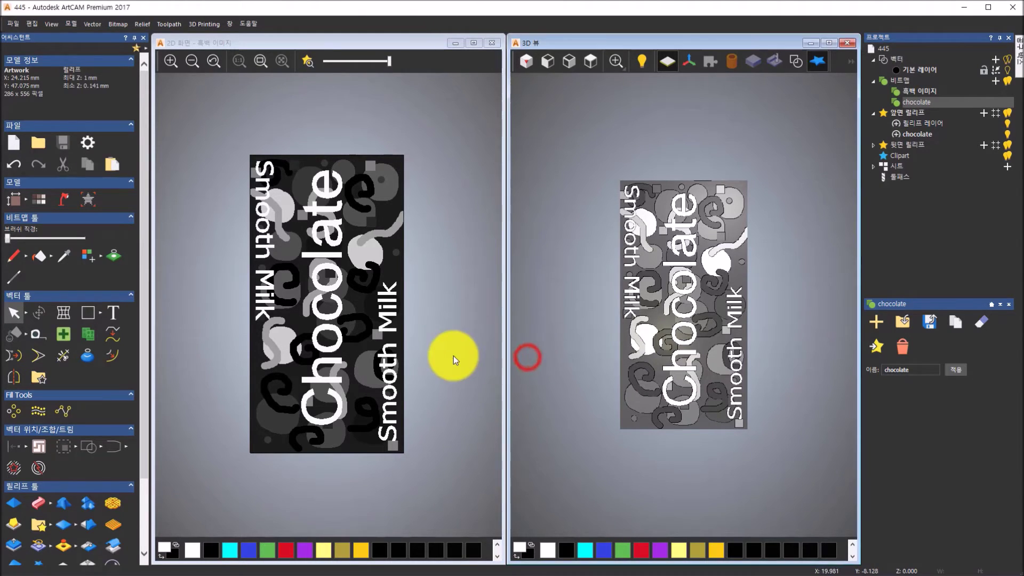
pyautogui.click(453, 356)
pyautogui.click(535, 355)
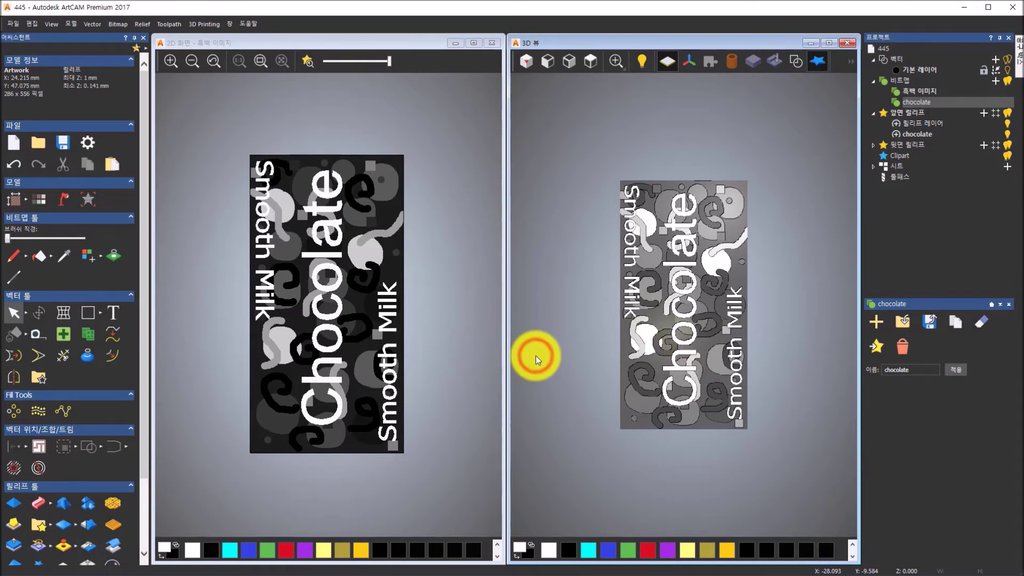
pyautogui.click(230, 22)
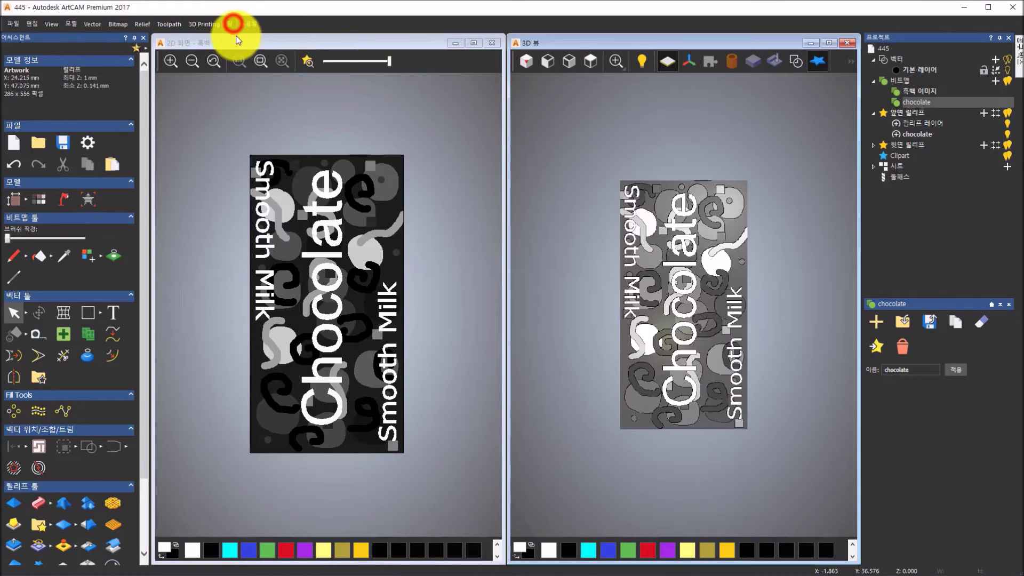
pyautogui.click(234, 23)
pyautogui.click(517, 133)
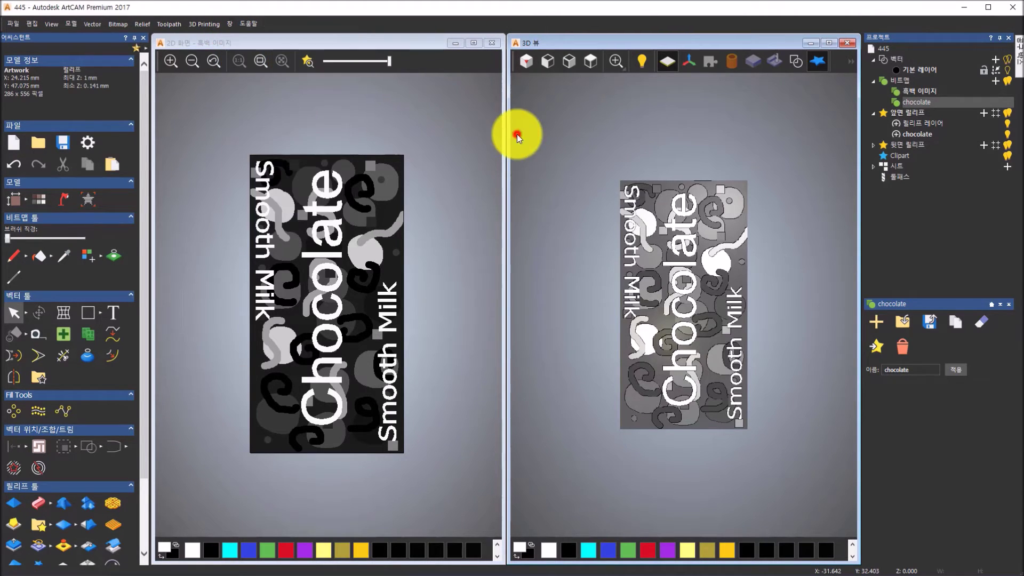
pyautogui.click(463, 135)
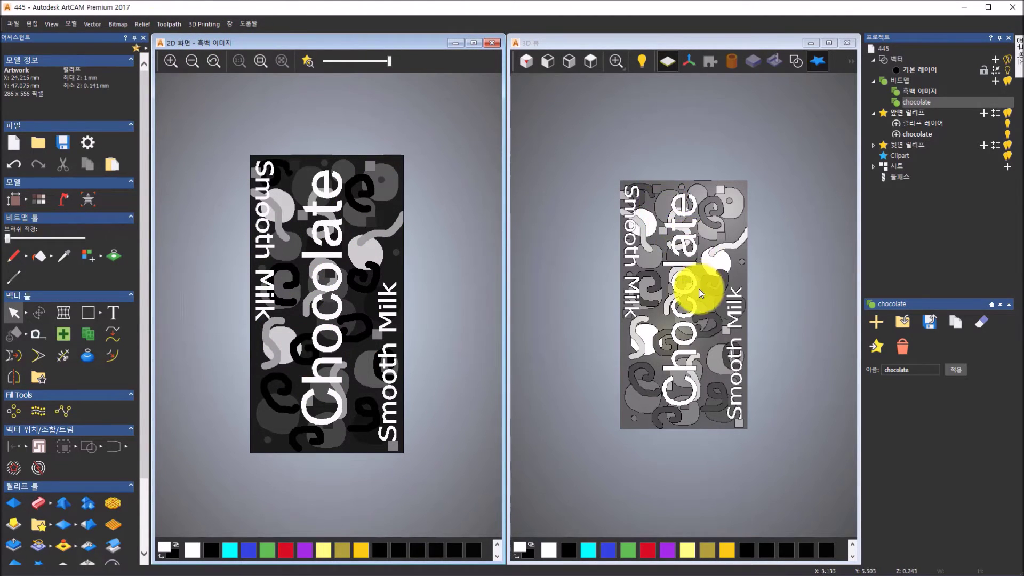
# Step: Examine the raised lettering in the 3D view from tilted angles and check the available display options
pyautogui.moveTo(702, 336); pyautogui.dragTo(837, 124)
pyautogui.click(852, 61)
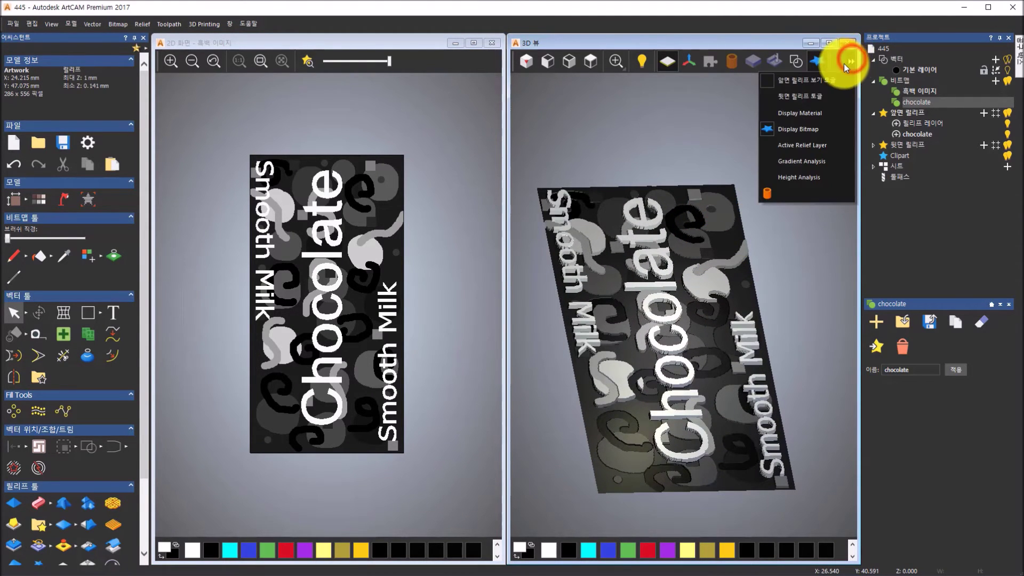
pyautogui.click(720, 100)
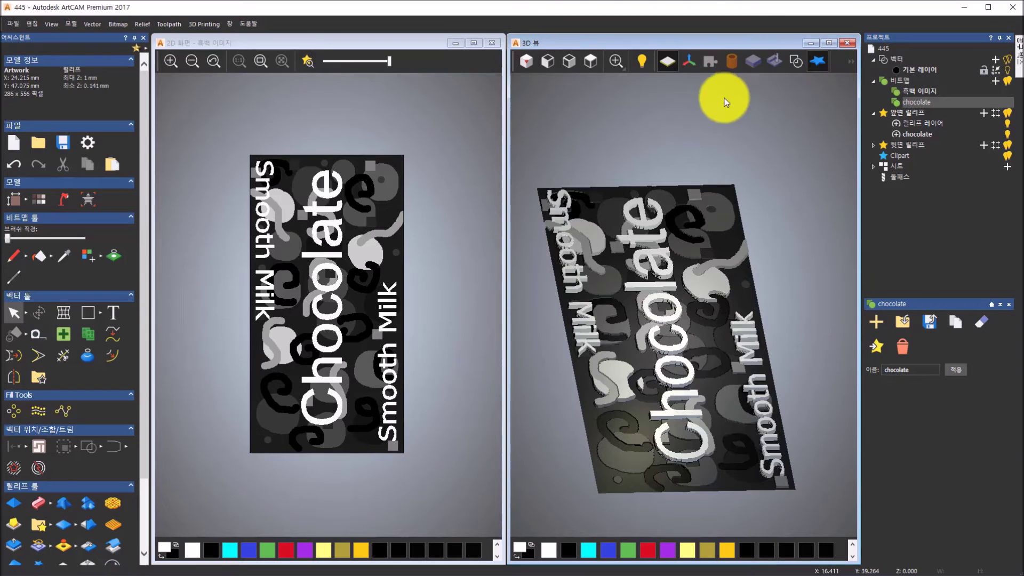
pyautogui.moveTo(737, 294); pyautogui.dragTo(613, 264)
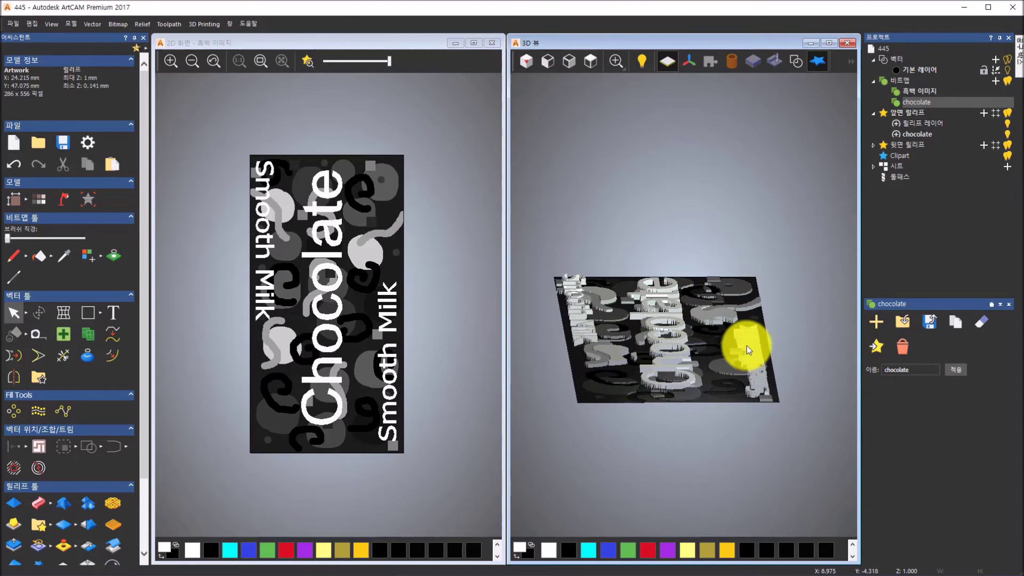
# Step: Examine the relief closely with the greyscale bitmap, and display the original coloured chocolate bitmap in both views
pyautogui.scroll(5, 738, 404)
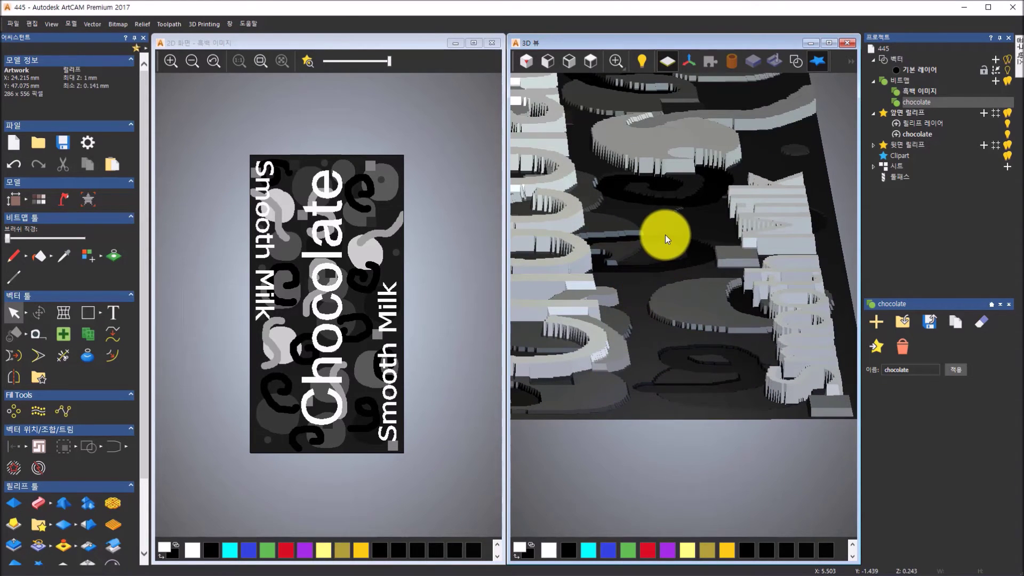
pyautogui.scroll(-5, 664, 235)
pyautogui.moveTo(664, 224); pyautogui.dragTo(685, 301)
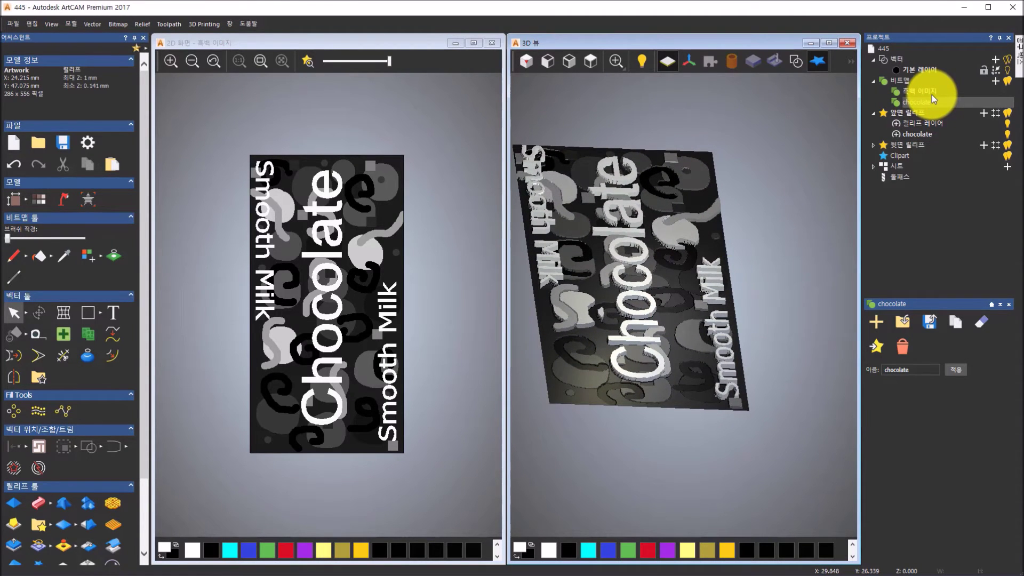
pyautogui.click(932, 93)
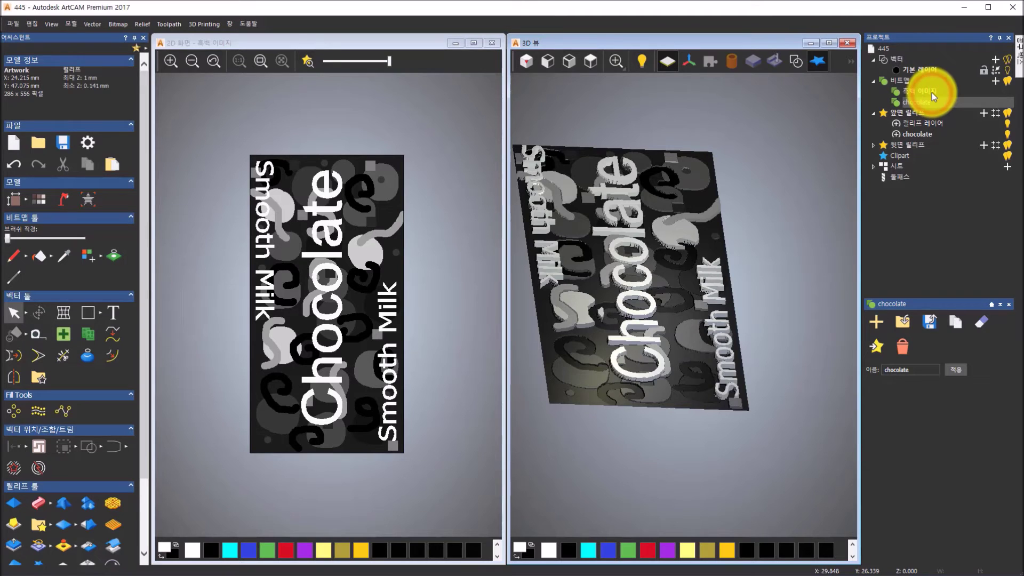
pyautogui.click(925, 101)
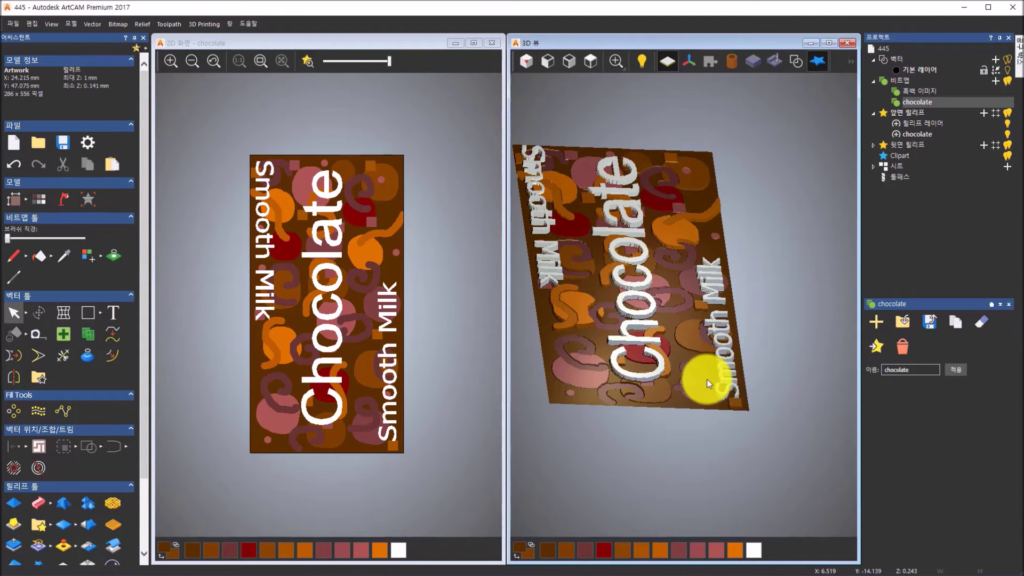
# Step: Smooth the whole chocolate relief layer with the smoothing count at 1, applying it repeatedly
pyautogui.click(908, 134)
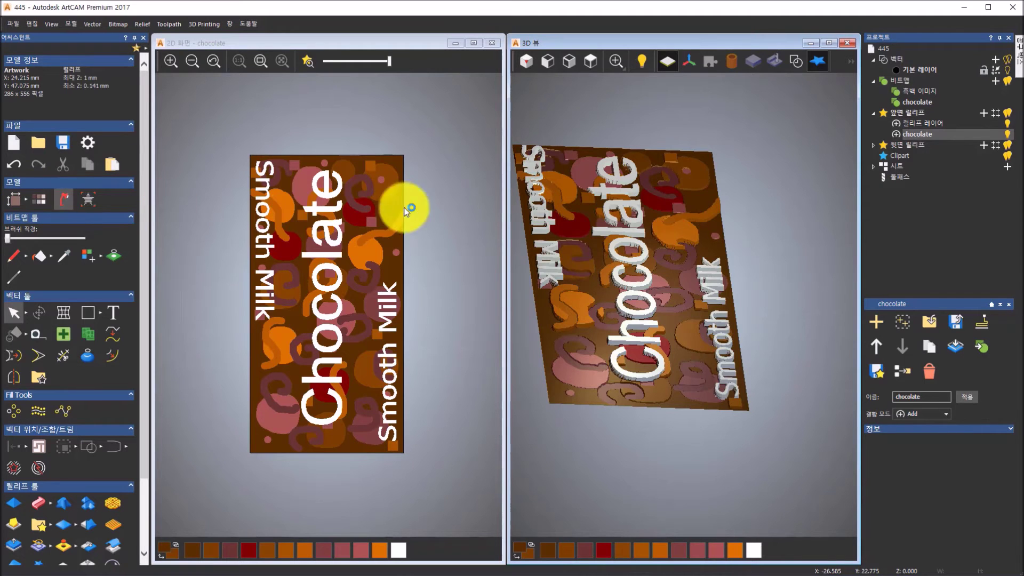
pyautogui.moveTo(667, 252); pyautogui.dragTo(643, 263)
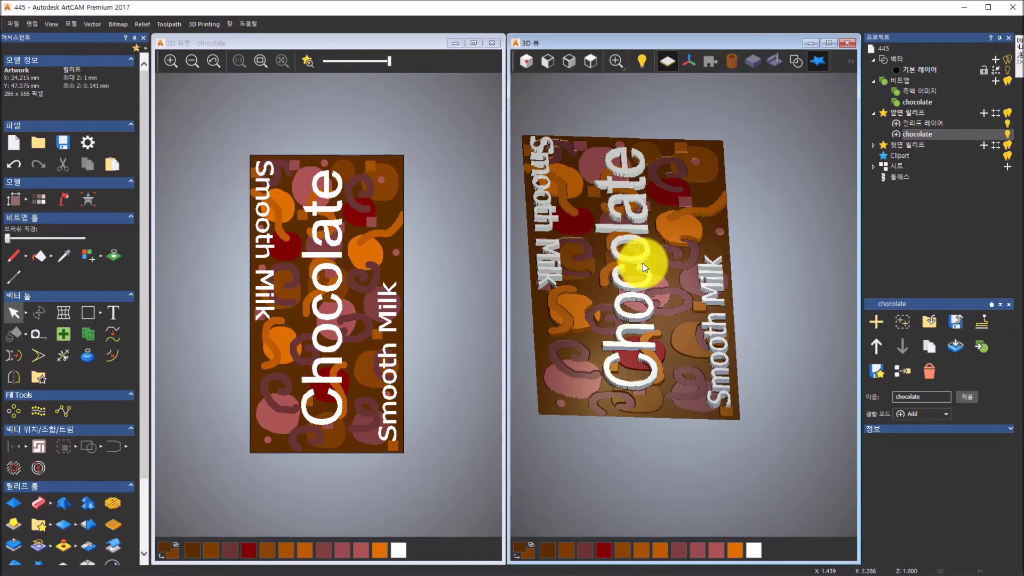
pyautogui.scroll(3, 633, 258)
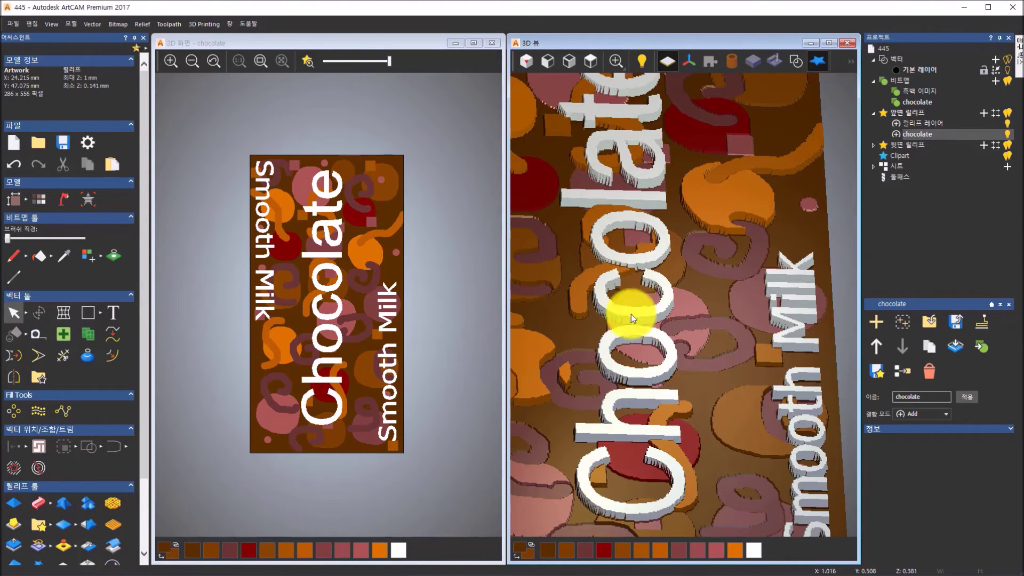
pyautogui.click(87, 528)
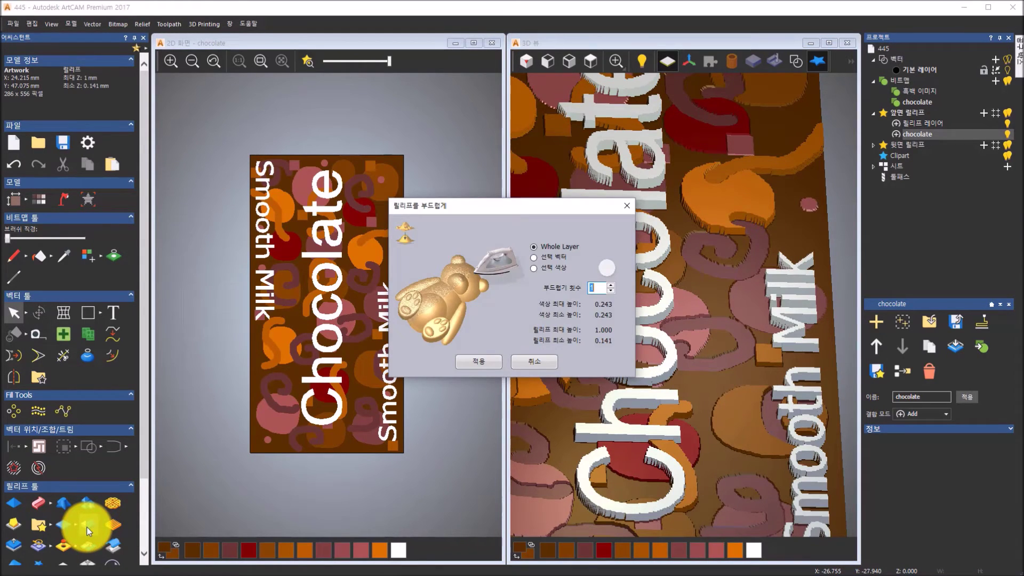
pyautogui.click(483, 363)
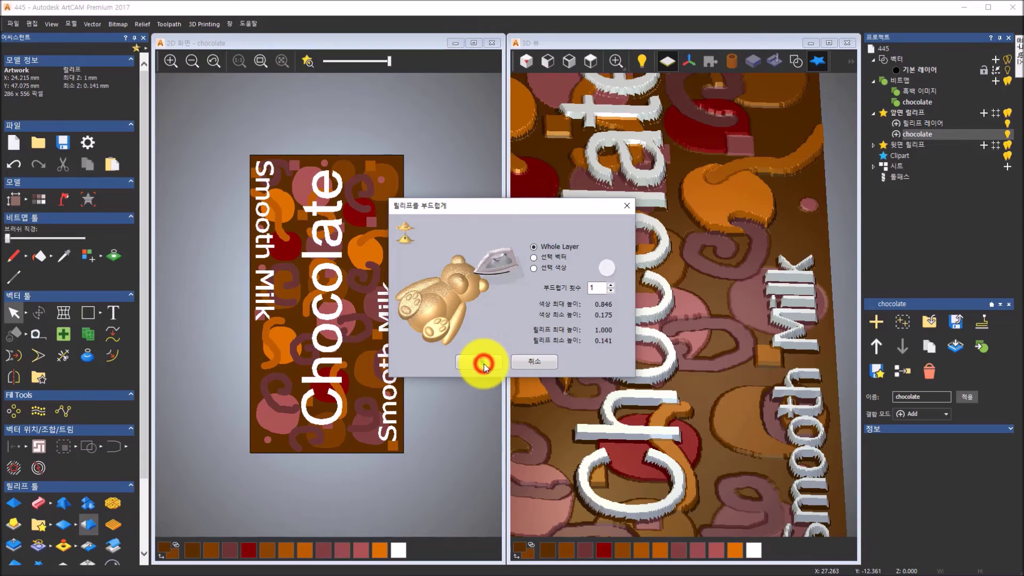
pyautogui.click(483, 363)
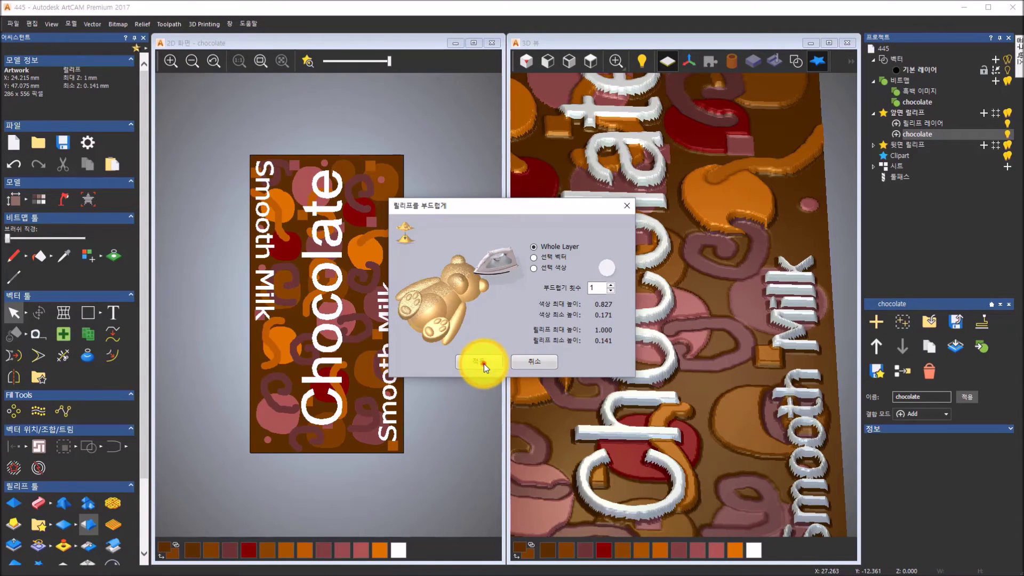
# Step: Maximize the 3D view and inspect the smoothed relief from an isometric angle, keeping the smoothing dialog out of the way
pyautogui.moveTo(493, 207); pyautogui.dragTo(355, 204)
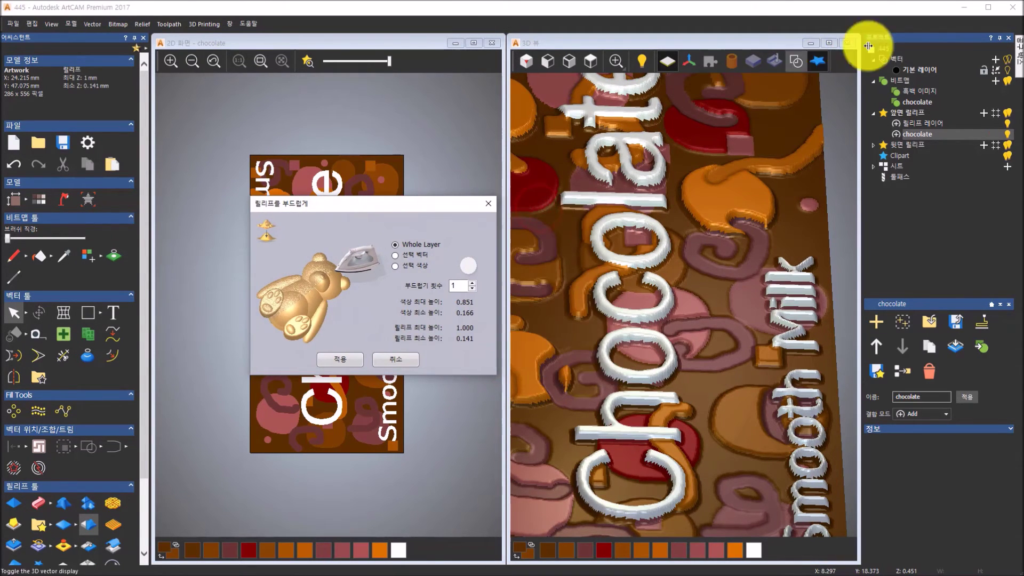
pyautogui.click(829, 43)
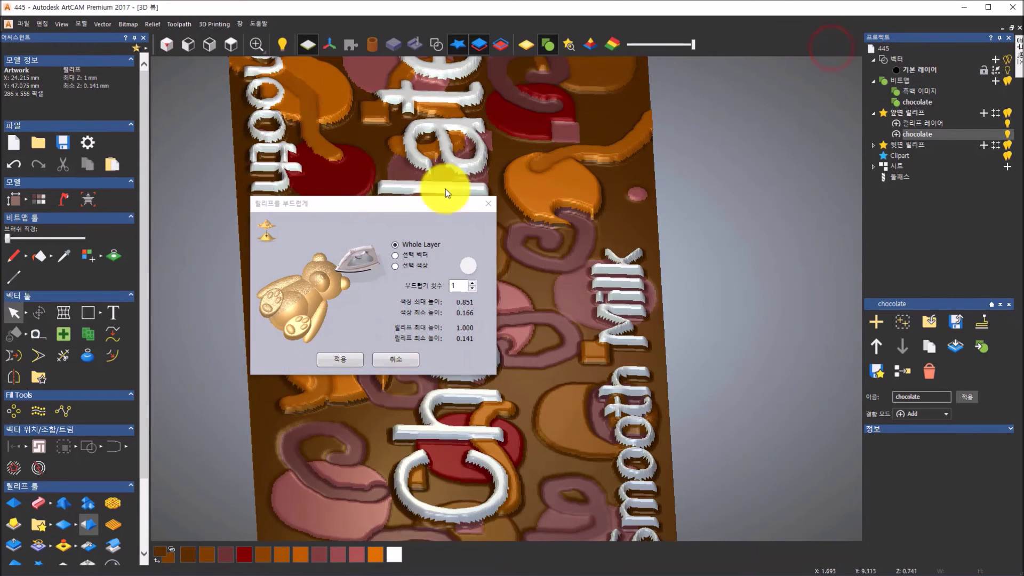
pyautogui.moveTo(421, 212); pyautogui.dragTo(172, 205)
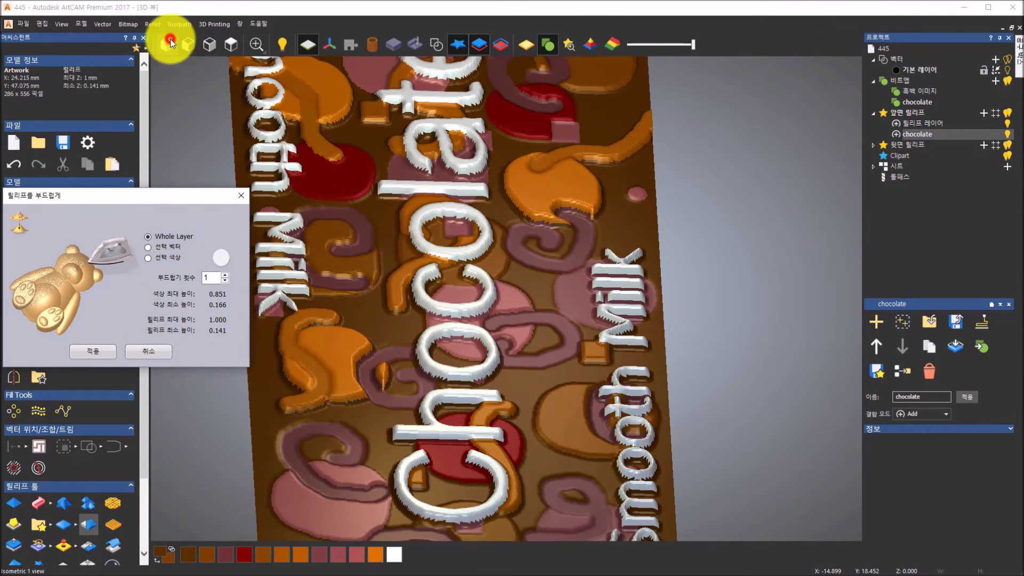
pyautogui.click(167, 44)
pyautogui.moveTo(566, 319)
pyautogui.mouseDown()
pyautogui.moveTo(486, 344)
pyautogui.moveTo(520, 259)
pyautogui.moveTo(477, 358)
pyautogui.moveTo(437, 379)
pyautogui.moveTo(445, 368)
pyautogui.mouseUp()
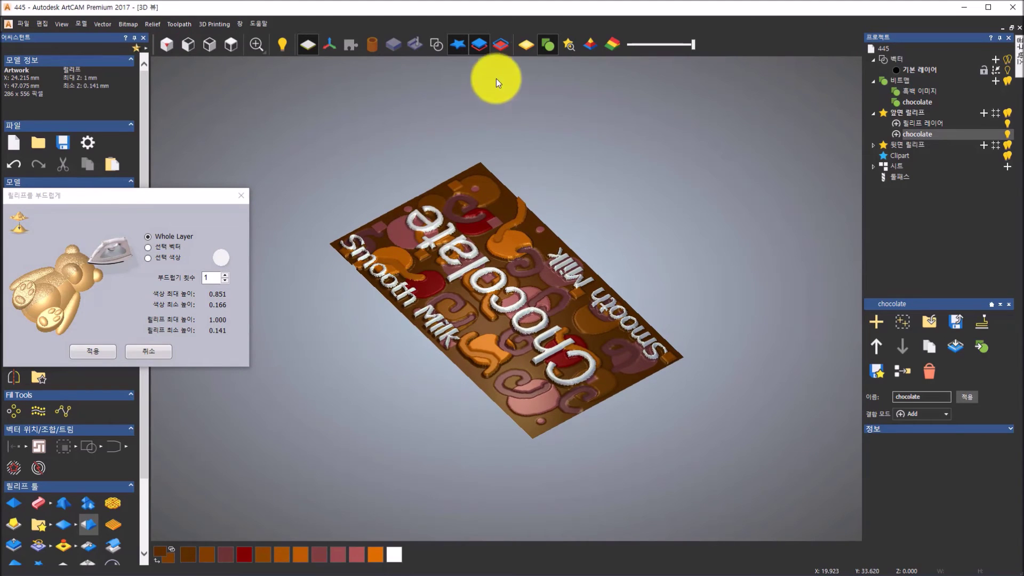
# Step: Shade the smoothed relief with its material instead of the bitmap, and close the smoothing dialog
pyautogui.click(532, 47)
pyautogui.moveTo(549, 321)
pyautogui.mouseDown()
pyautogui.moveTo(427, 470)
pyautogui.moveTo(247, 435)
pyautogui.moveTo(685, 366)
pyautogui.moveTo(630, 256)
pyautogui.moveTo(450, 302)
pyautogui.moveTo(393, 391)
pyautogui.moveTo(401, 367)
pyautogui.moveTo(351, 280)
pyautogui.moveTo(736, 347)
pyautogui.moveTo(649, 472)
pyautogui.moveTo(426, 444)
pyautogui.moveTo(470, 451)
pyautogui.moveTo(484, 375)
pyautogui.moveTo(575, 360)
pyautogui.mouseUp()
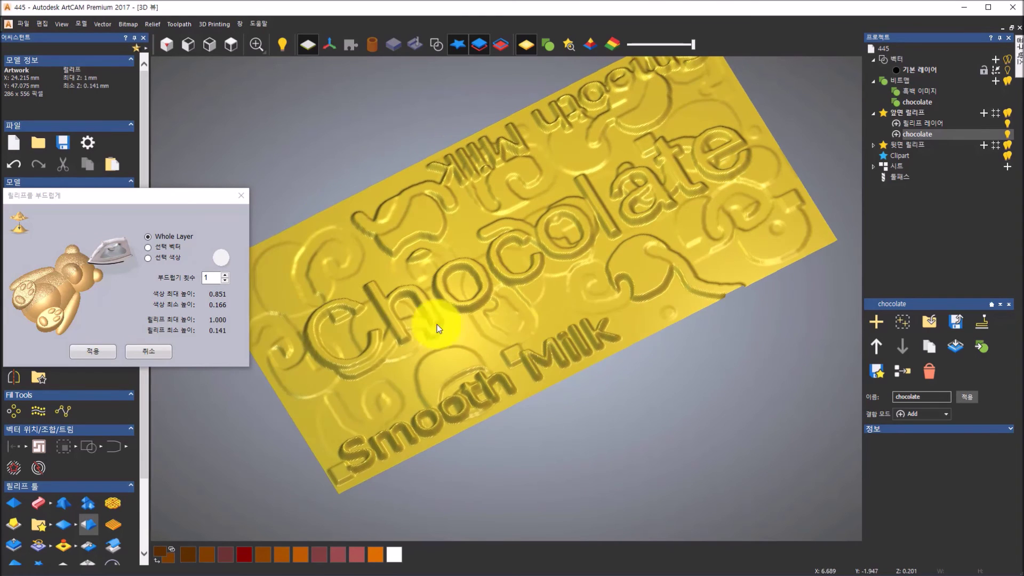
pyautogui.click(139, 353)
pyautogui.moveTo(324, 340); pyautogui.dragTo(328, 327)
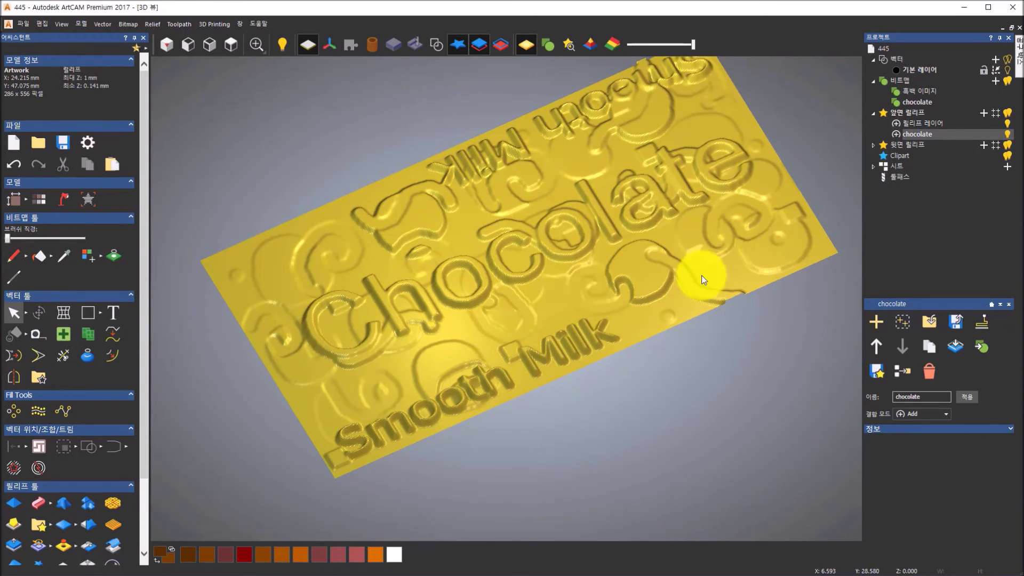
pyautogui.moveTo(370, 282); pyautogui.dragTo(376, 267)
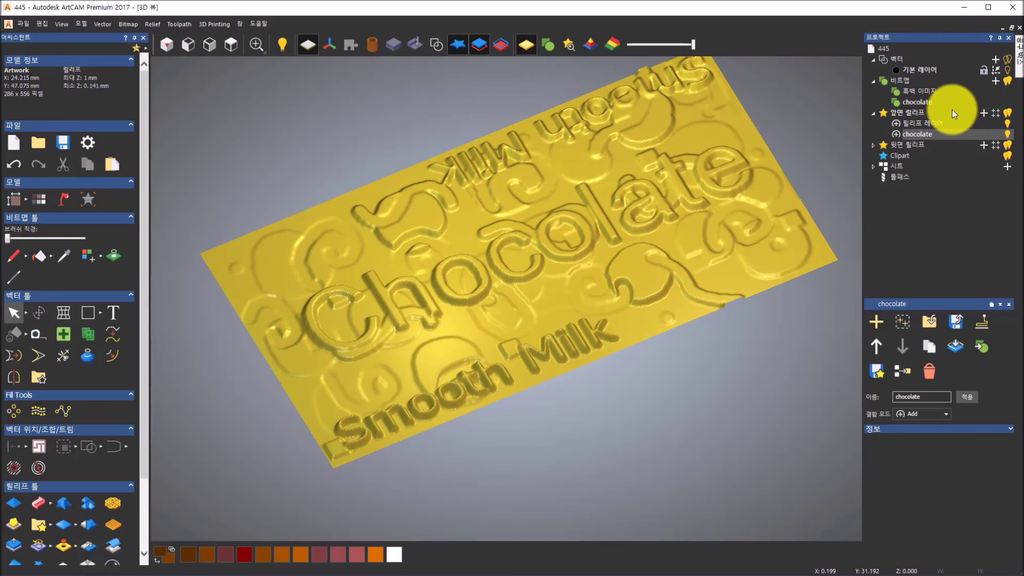
# Step: Create a bitmap layer from the smoothed chocolate relief layer
pyautogui.rightClick(930, 134)
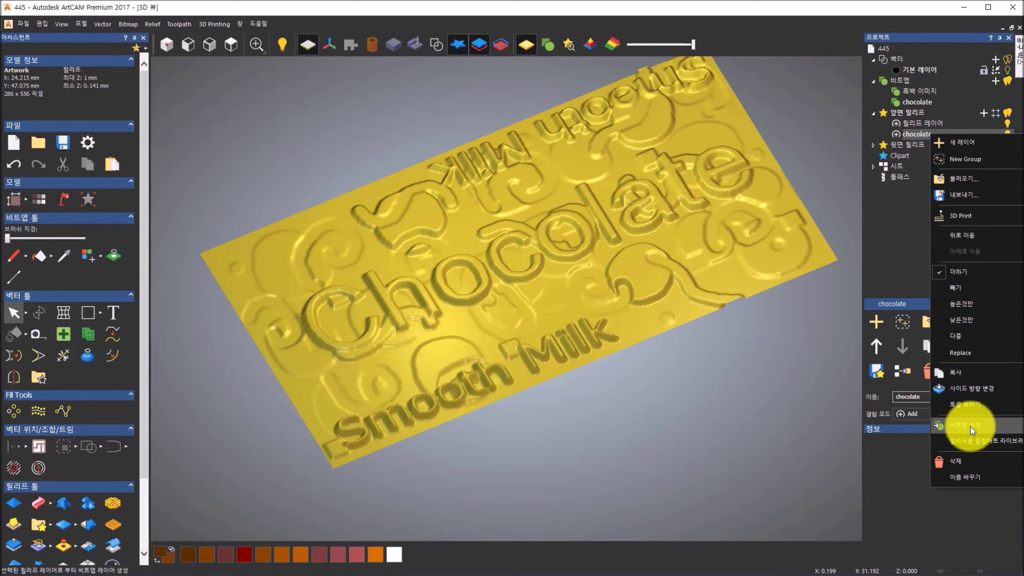
pyautogui.click(894, 458)
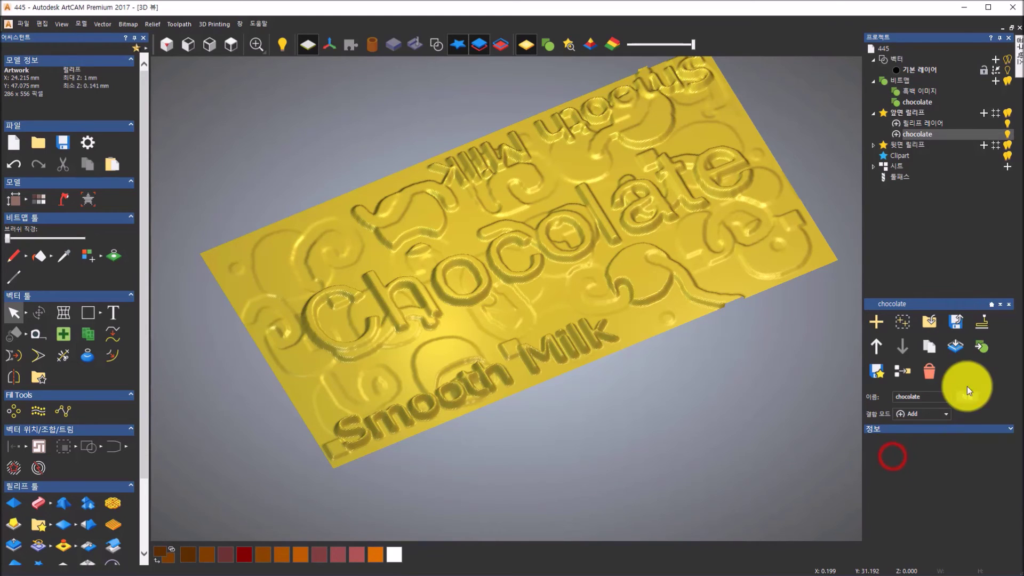
pyautogui.click(977, 344)
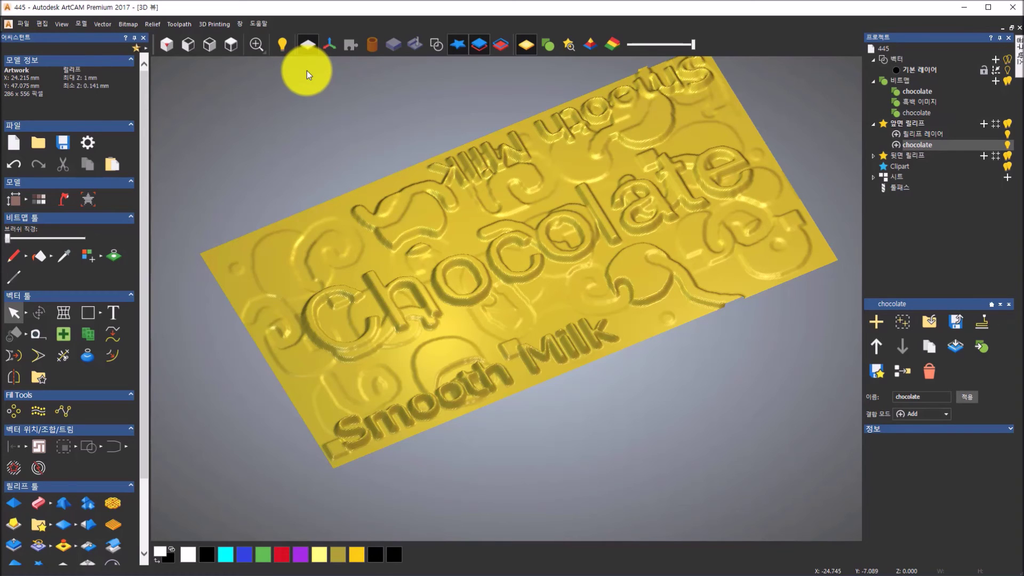
# Step: Arrange the 2D and 3D windows as tabbed views and bring the 2D view forward
pyautogui.click(239, 24)
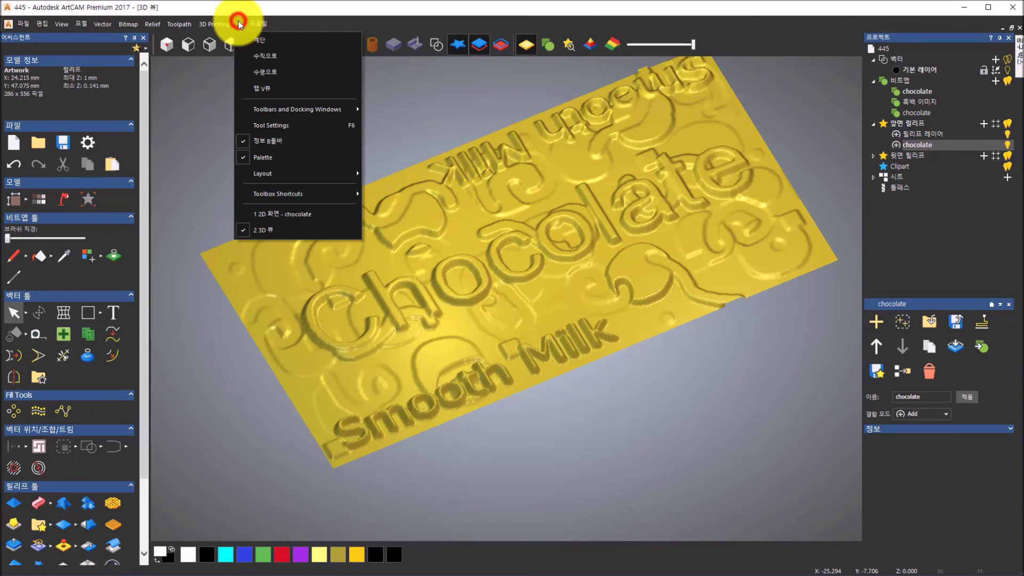
pyautogui.click(243, 91)
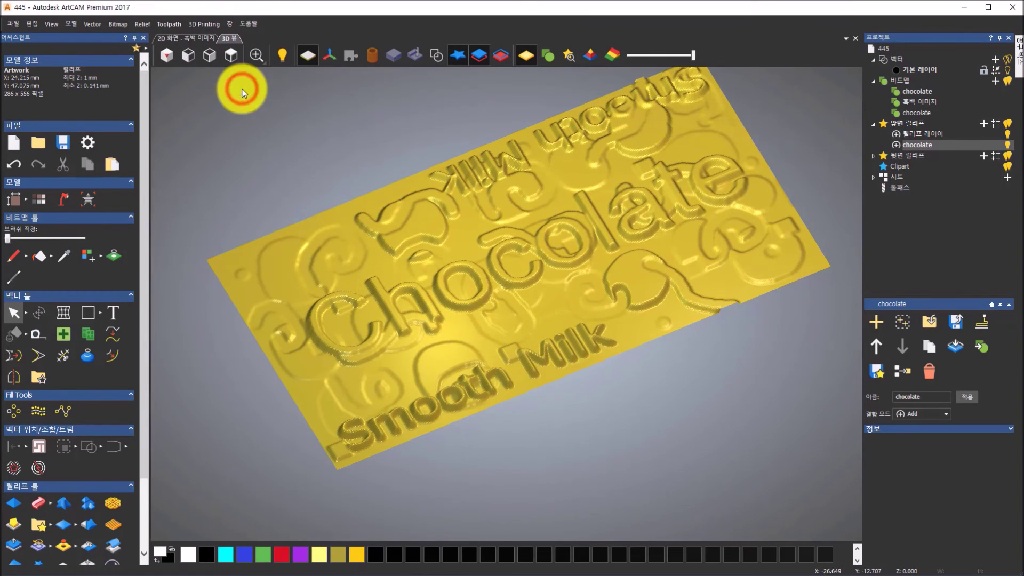
pyautogui.click(193, 37)
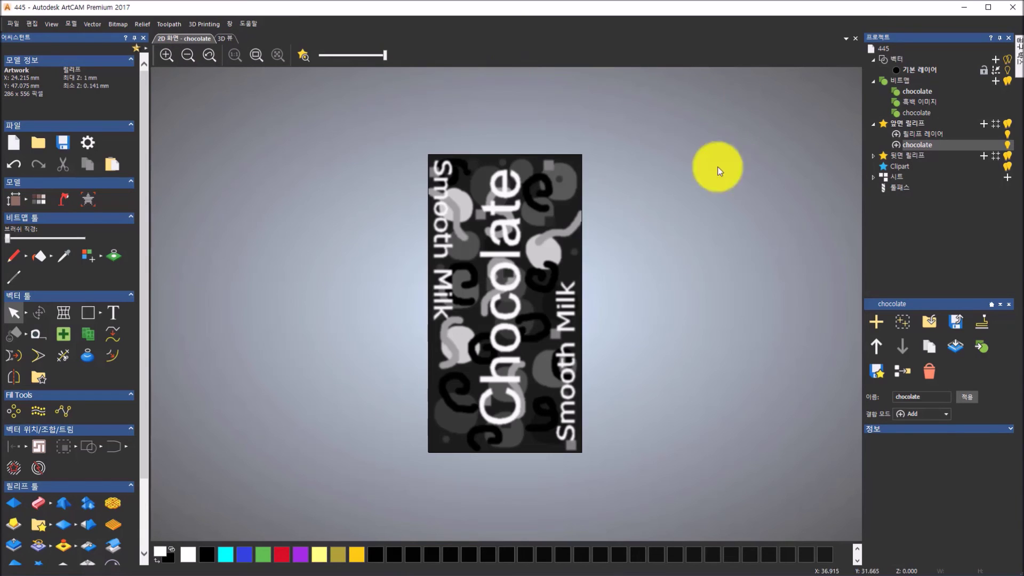
# Step: Compare the relief-derived greyscale bitmap with the coloured original, the earlier greyscale copy and the 3D relief
pyautogui.scroll(2, 516, 289)
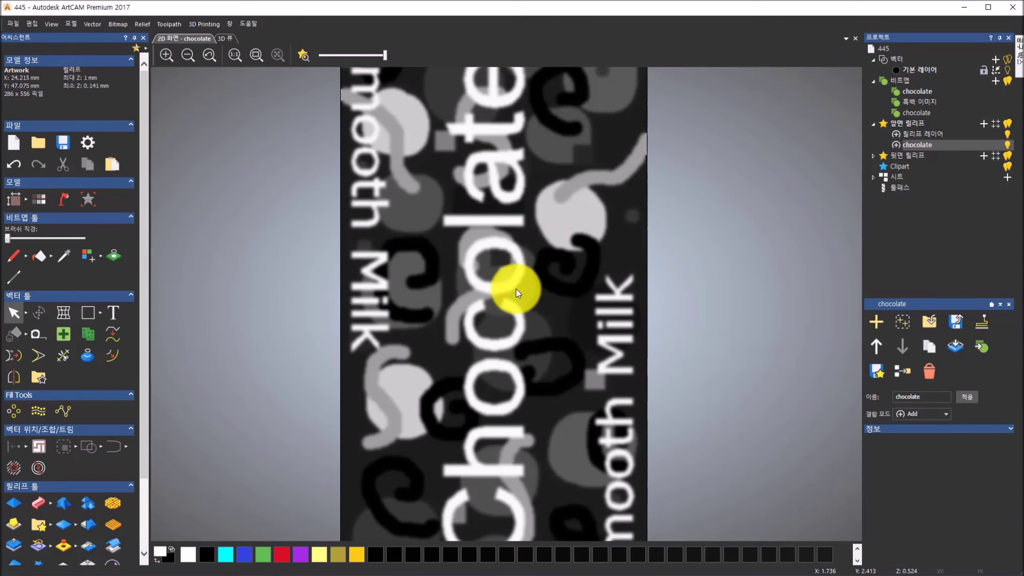
pyautogui.click(929, 111)
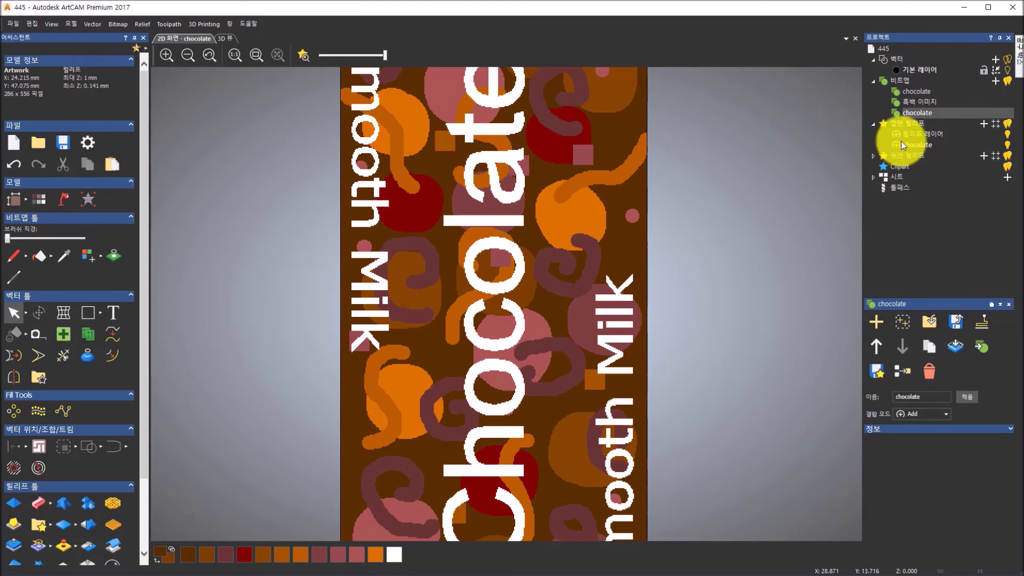
pyautogui.click(928, 100)
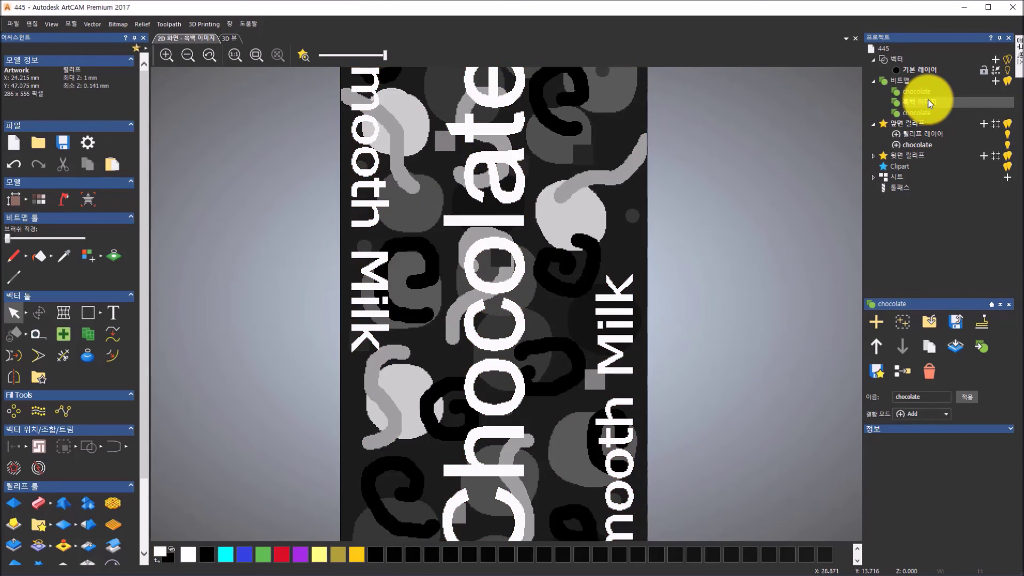
pyautogui.click(928, 91)
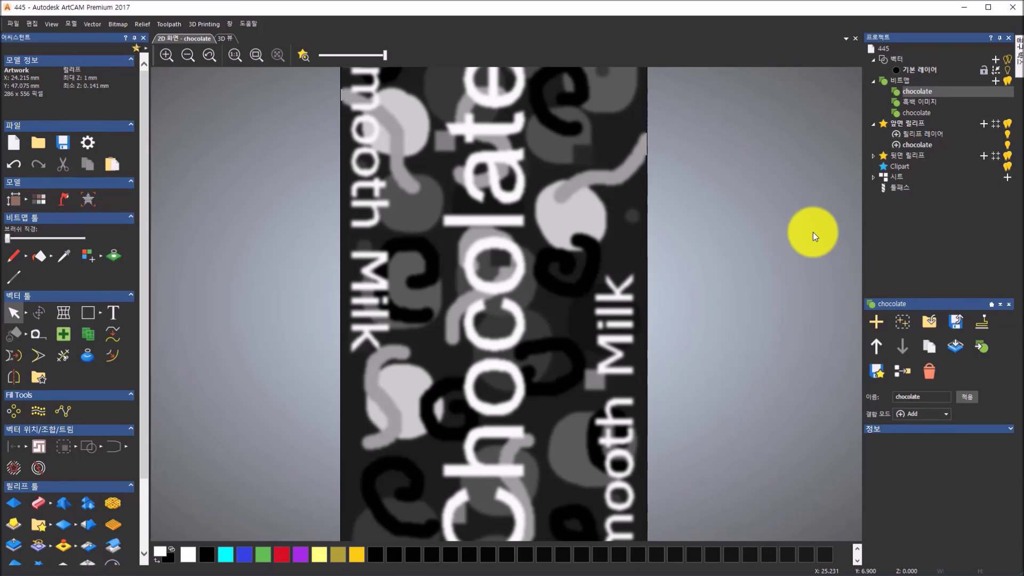
pyautogui.scroll(2, 449, 216)
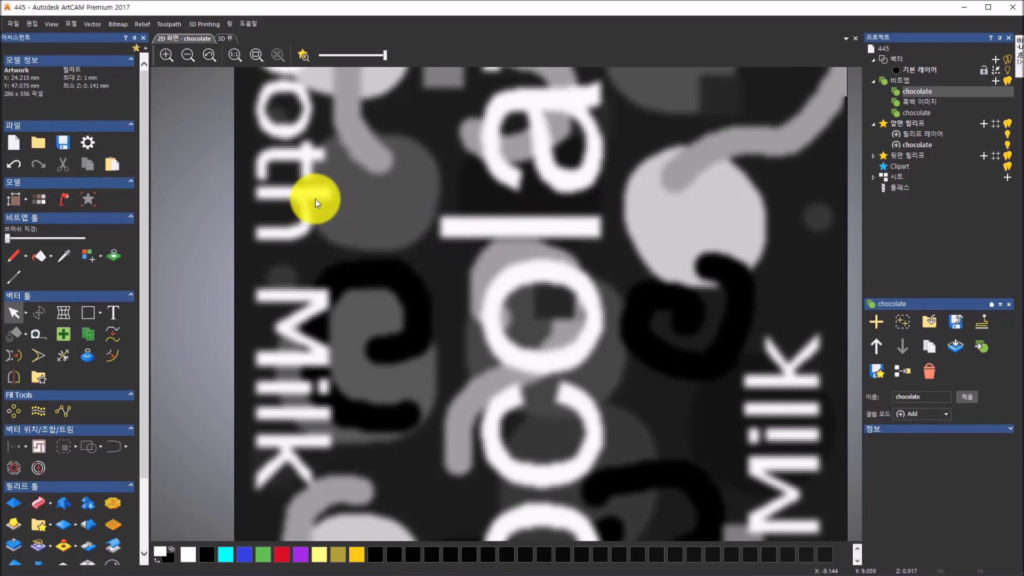
pyautogui.scroll(-4, 520, 218)
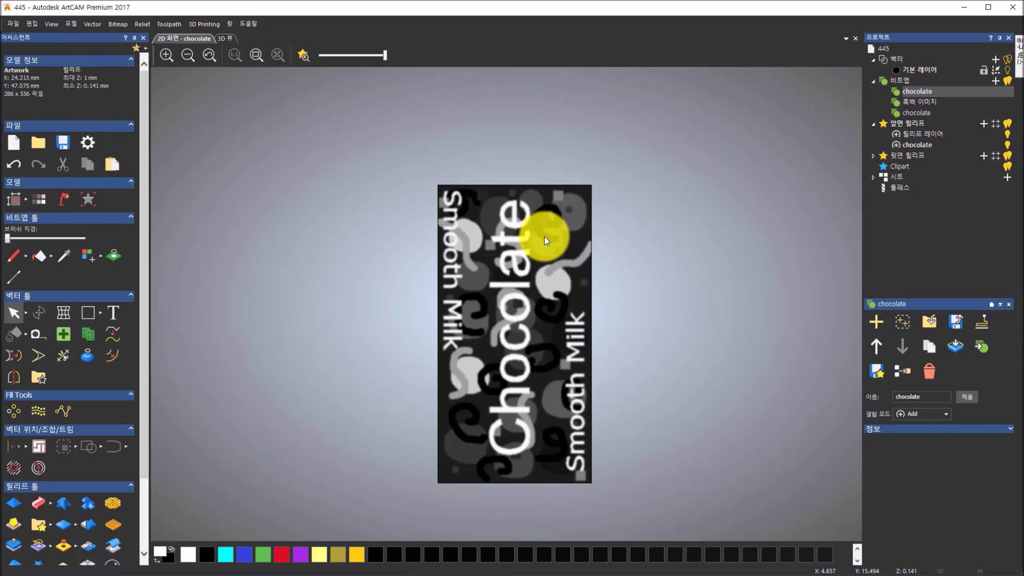
pyautogui.click(220, 38)
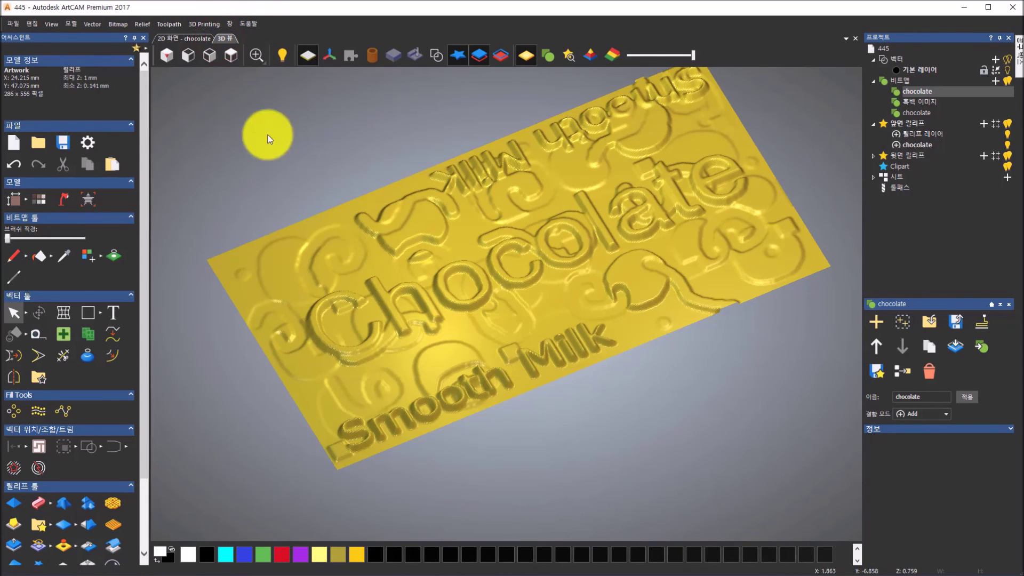
pyautogui.click(183, 40)
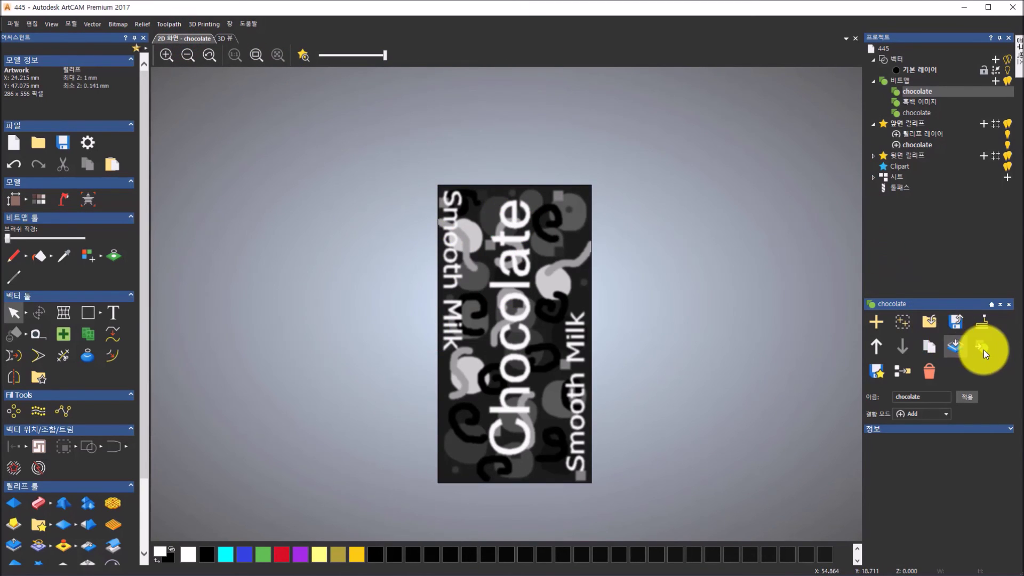
# Step: Create a new relief layer from the relief-derived greyscale chocolate bitmap with a height of 1 mm
pyautogui.click(916, 93)
pyautogui.press('Down')
pyautogui.click(920, 90)
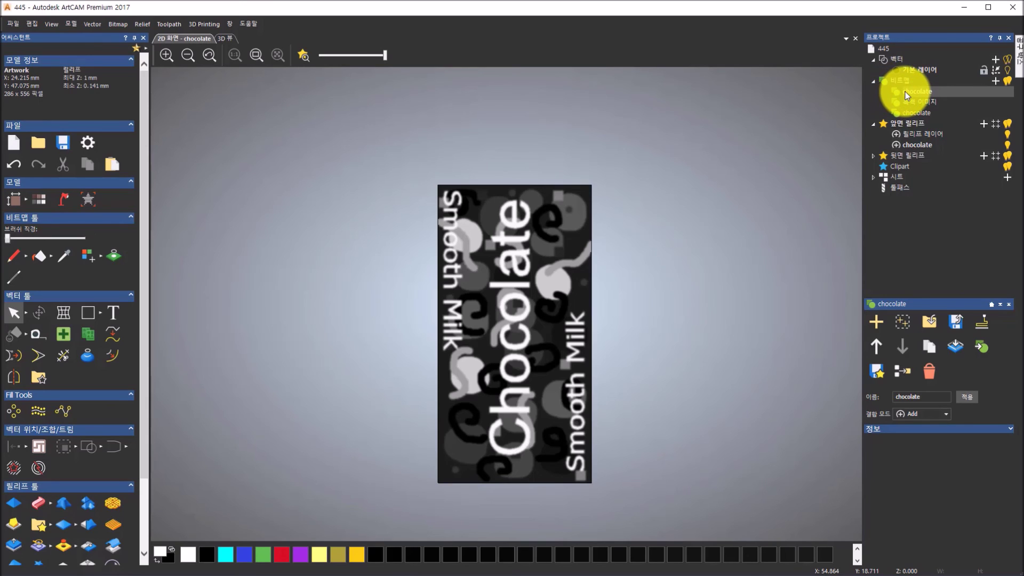
pyautogui.rightClick(905, 95)
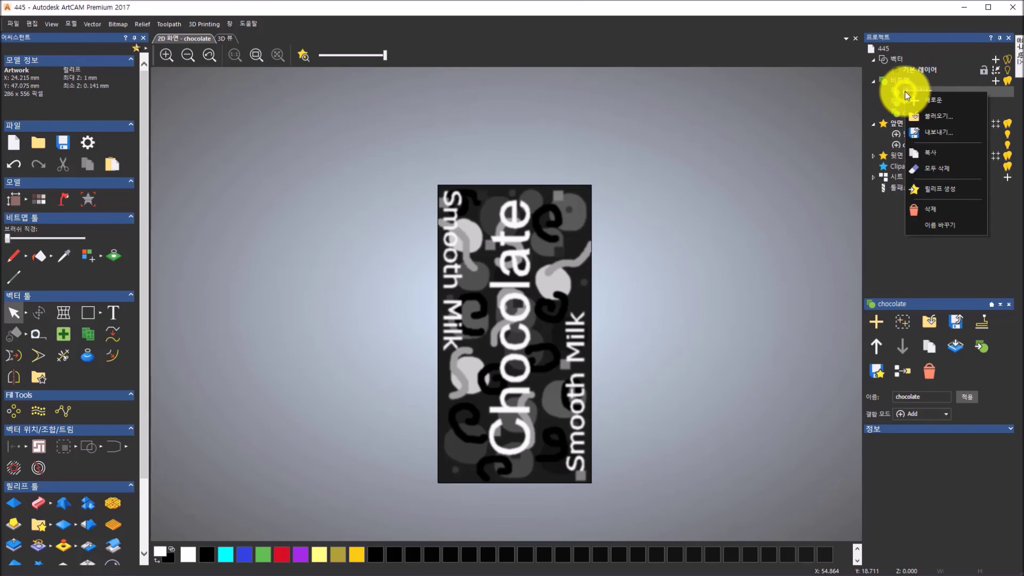
pyautogui.click(924, 192)
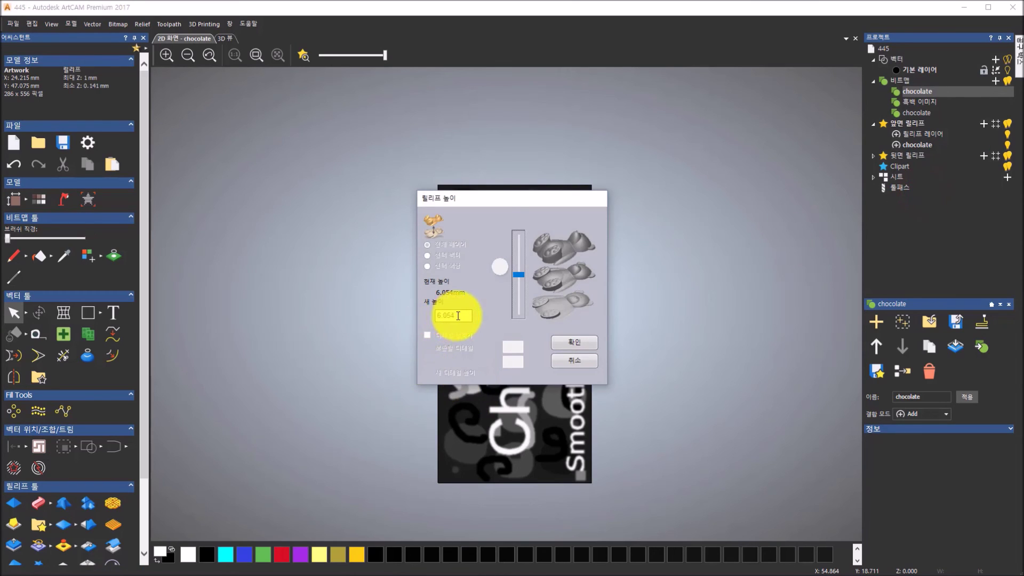
pyautogui.doubleClick(453, 315)
pyautogui.write('1')
pyautogui.click(574, 343)
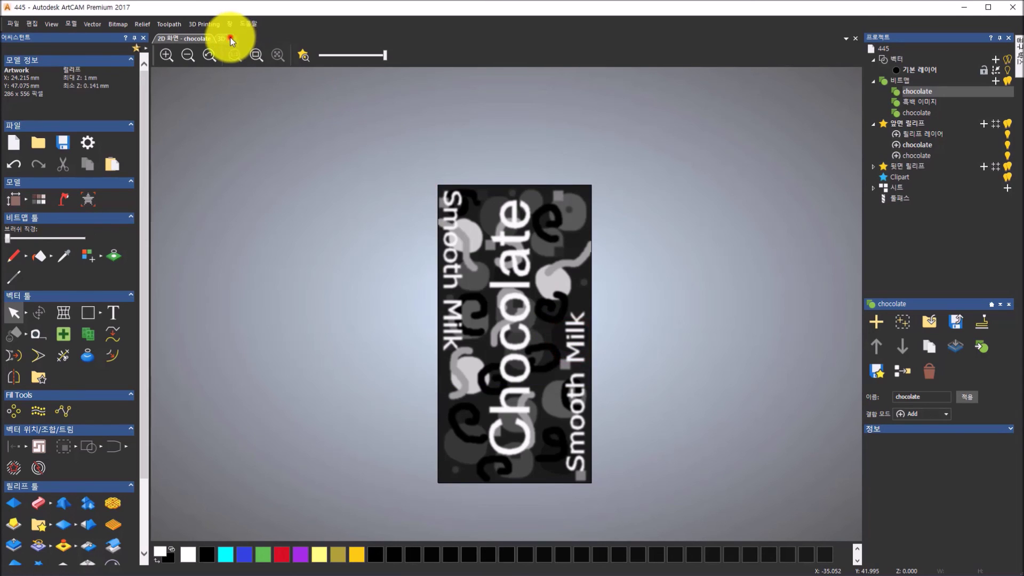
# Step: Hide the newly created chocolate relief layer in the 3D view and compare the remaining relief with the 2D greyscale bitmap
pyautogui.click(229, 38)
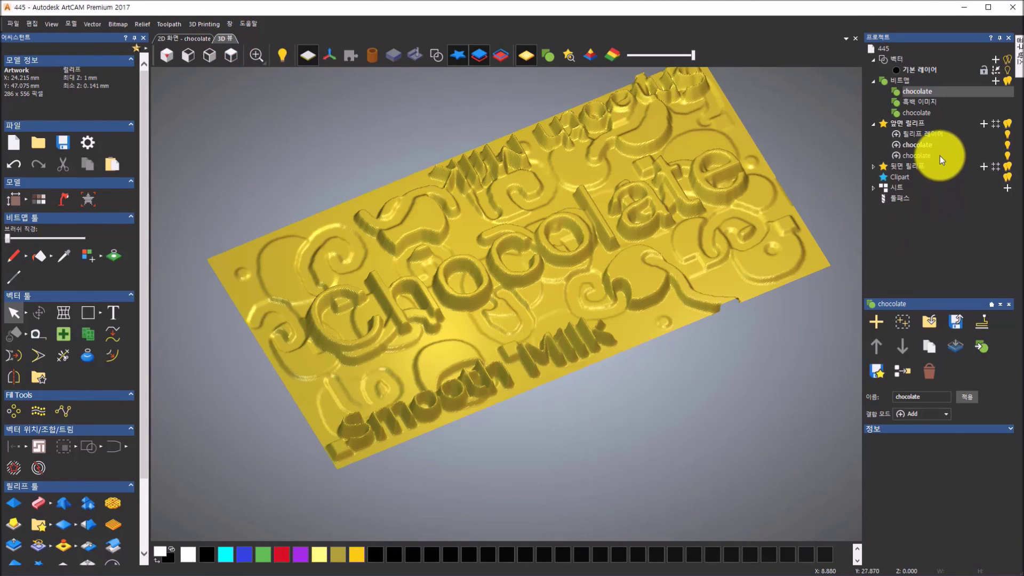
pyautogui.click(1008, 155)
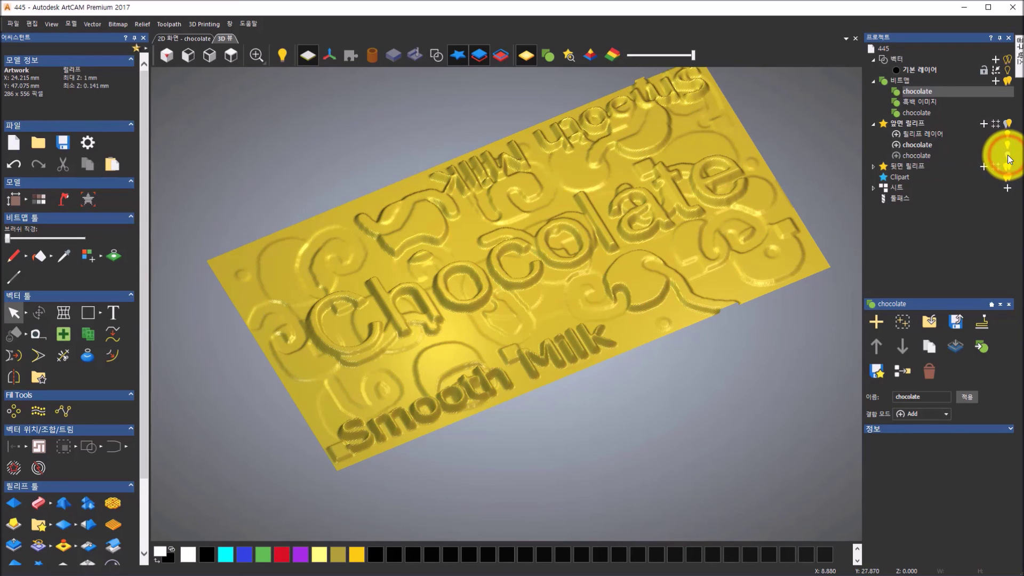
pyautogui.moveTo(601, 130); pyautogui.dragTo(600, 166)
pyautogui.click(197, 36)
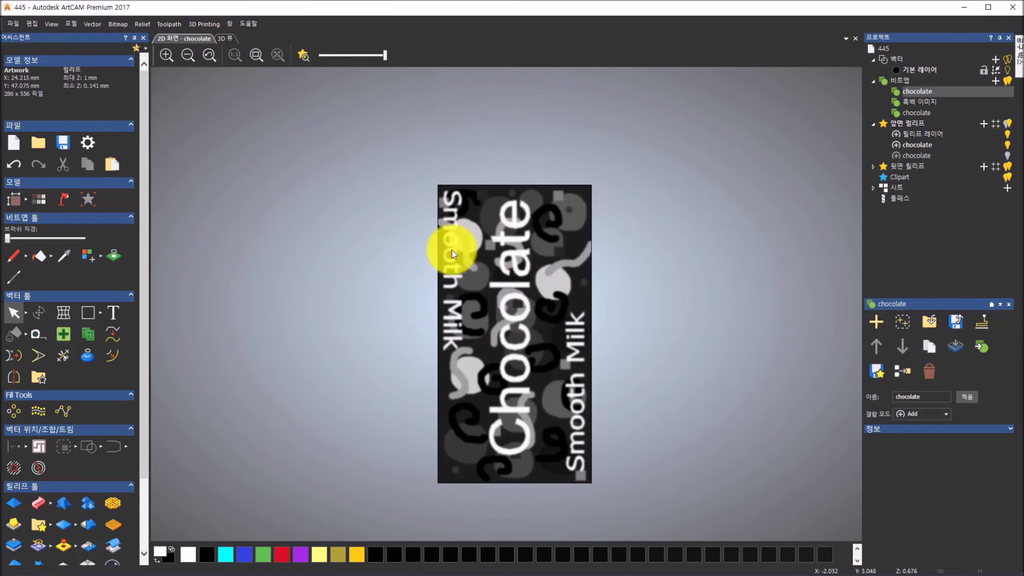
pyautogui.click(229, 39)
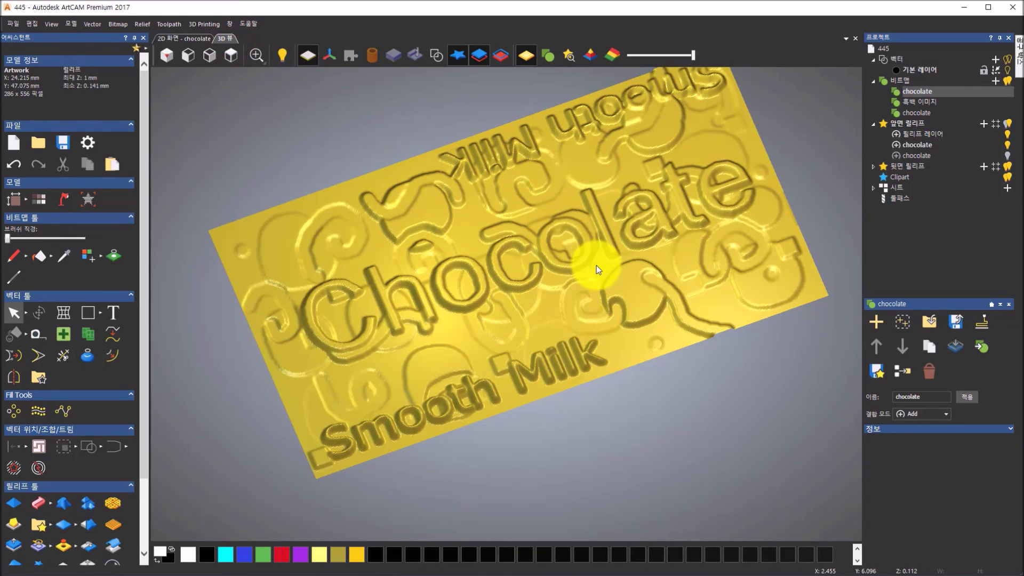